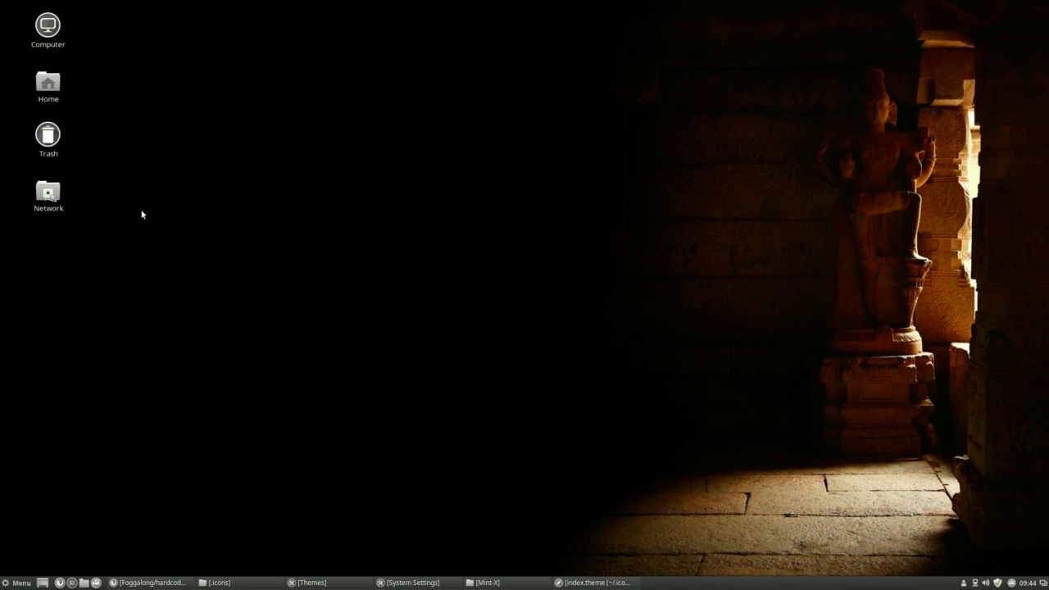
Stretch Firefox across the top half of the screen and load erikdubois.be
click(151, 582)
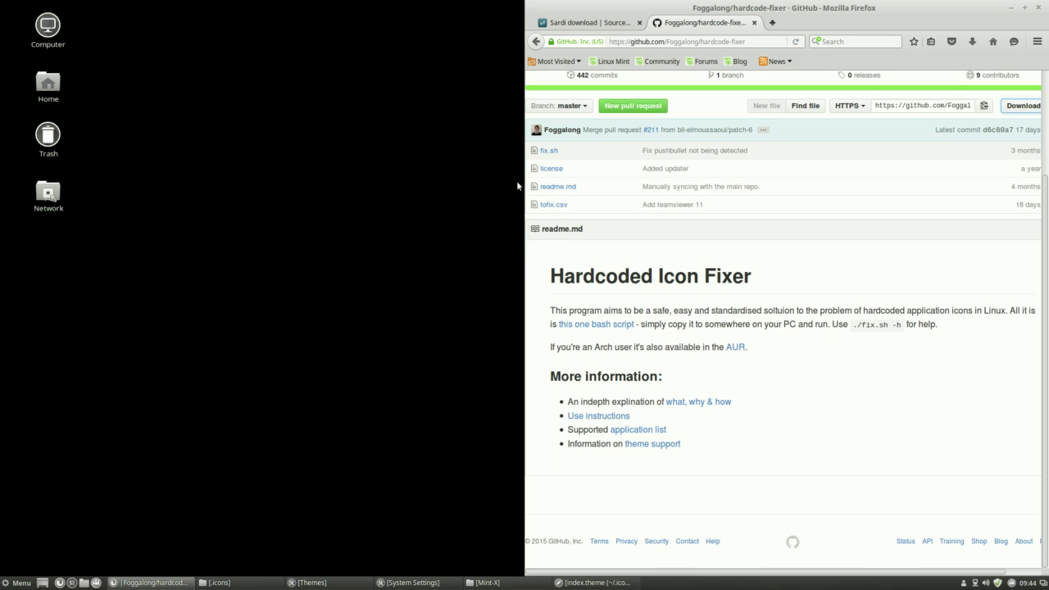
drag(824, 8, 369, 2)
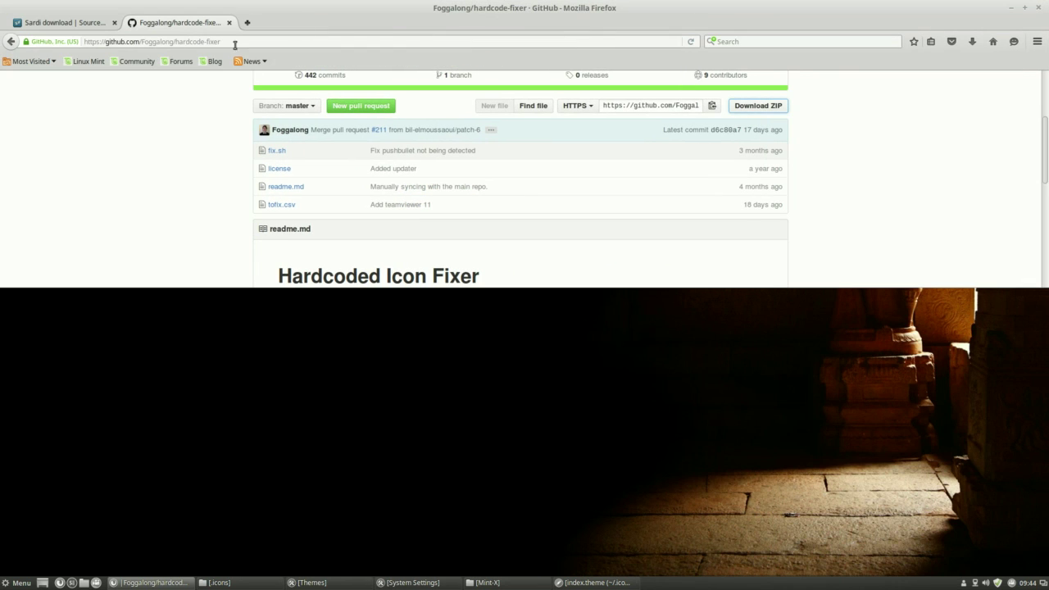
drag(223, 42, 9, 38)
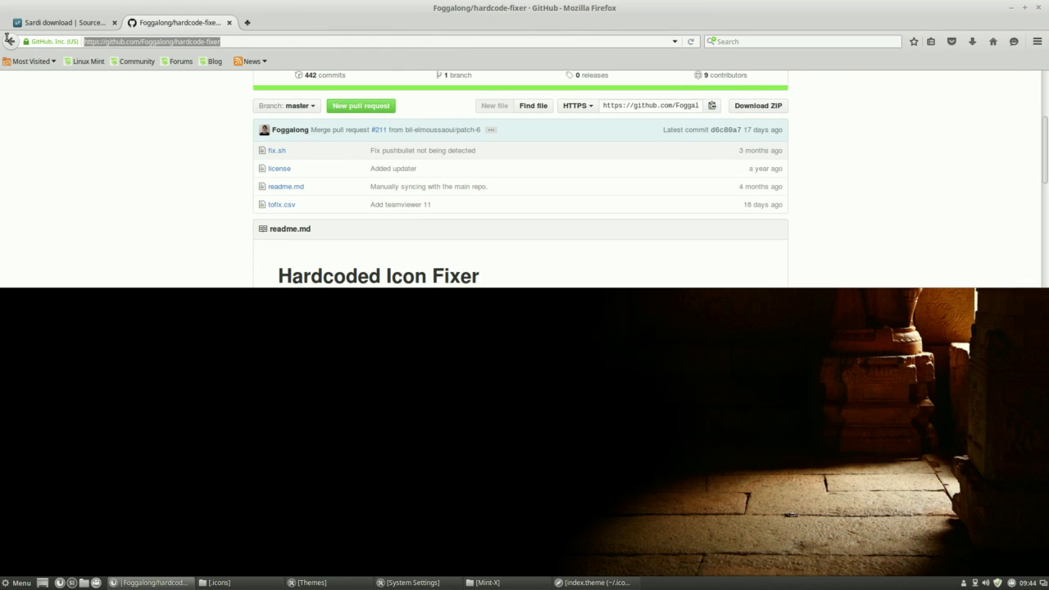
text(erikduboi)
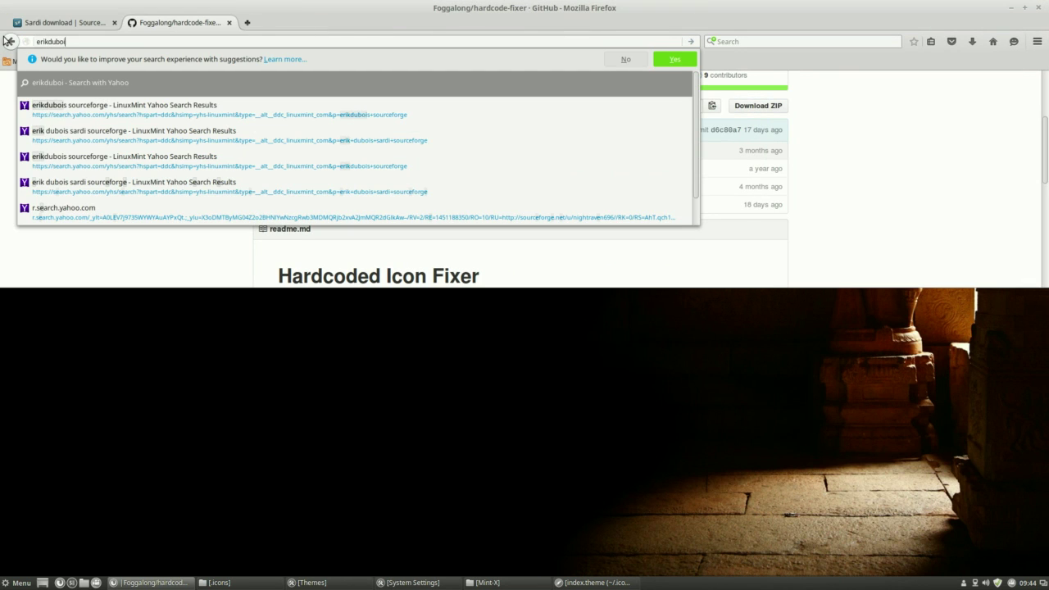
text(s.be)
key(Return)
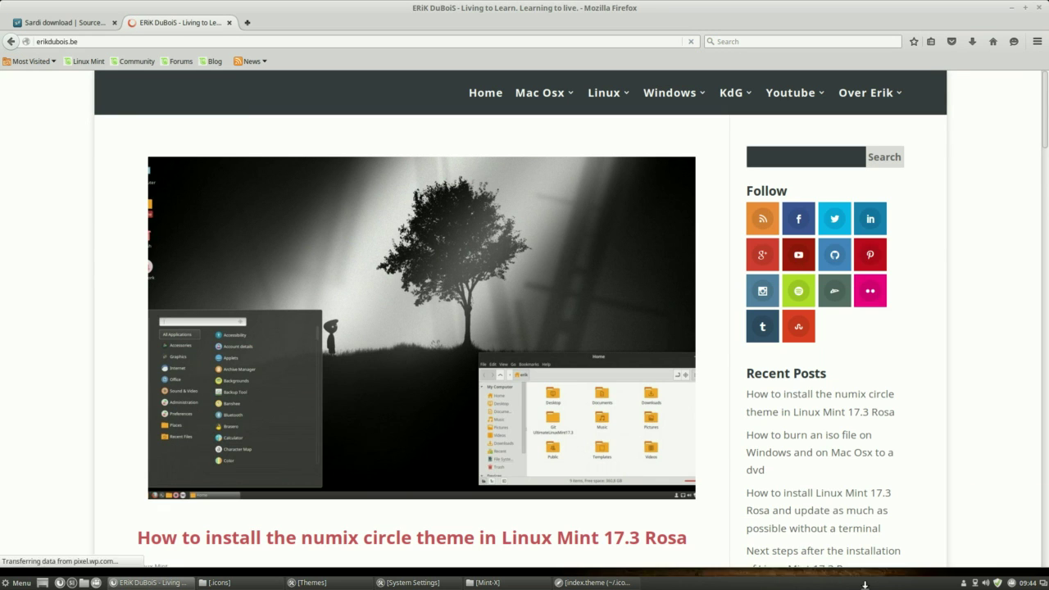
Open the numix circle theme post and select its add-apt-repository command in the 'In short' section
scroll(377, 487, down, 2)
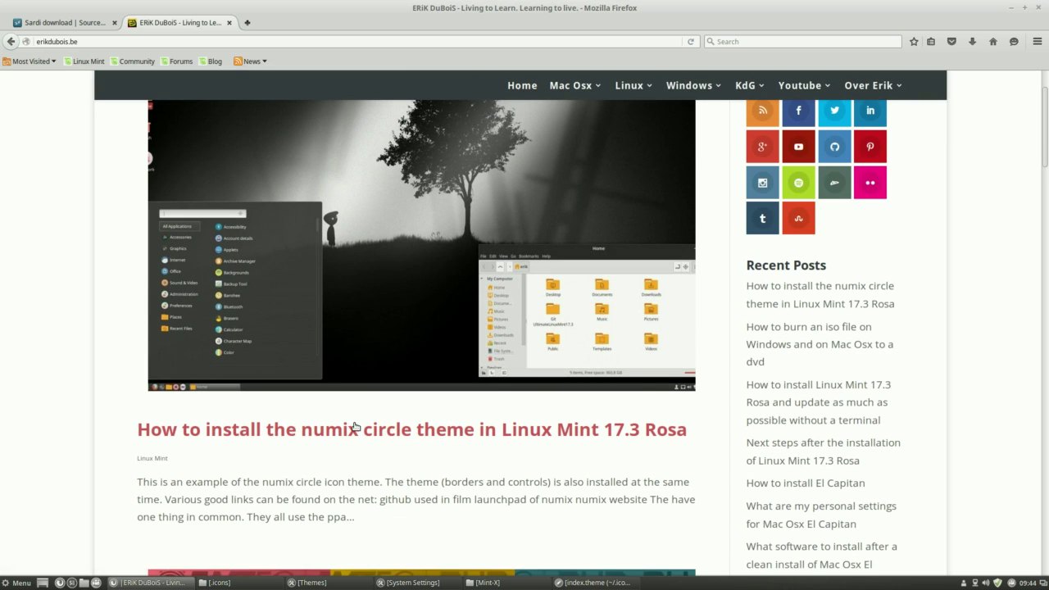
click(396, 437)
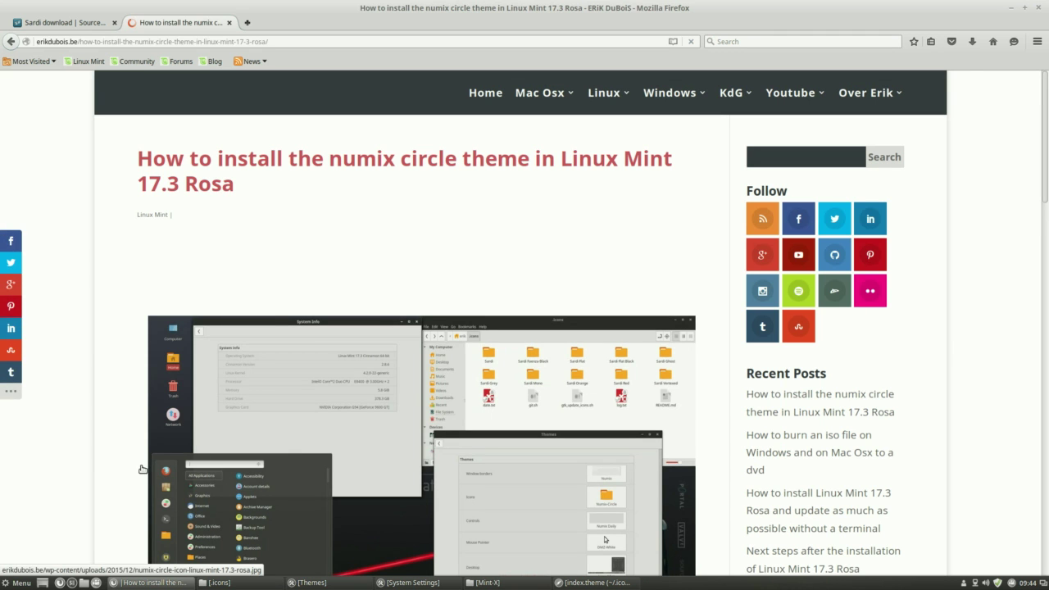
scroll(136, 467, down, 4)
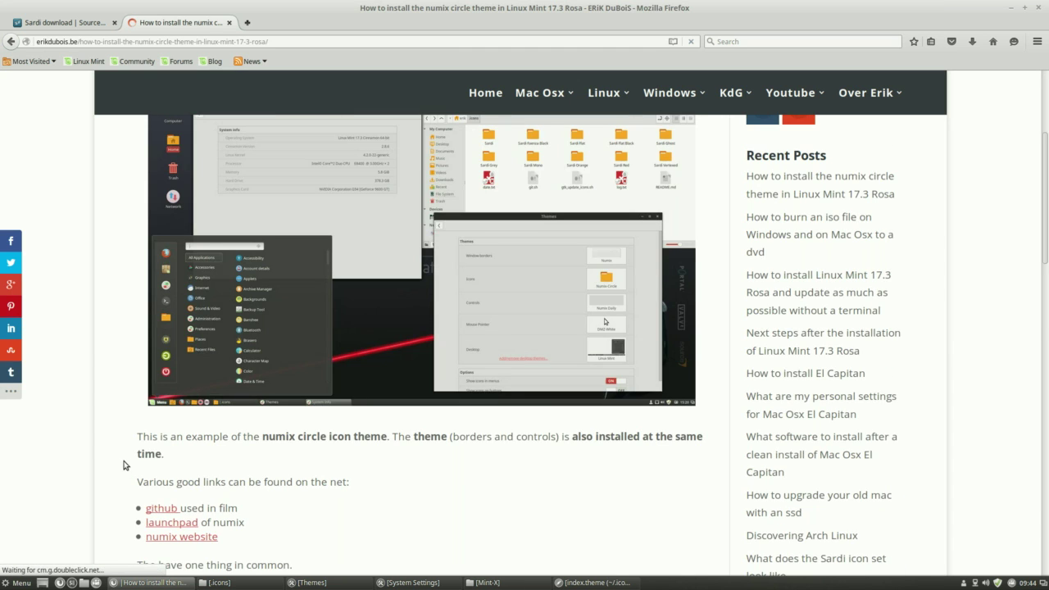
scroll(123, 465, down, 4)
scroll(139, 459, down, 2)
scroll(157, 444, down, 5)
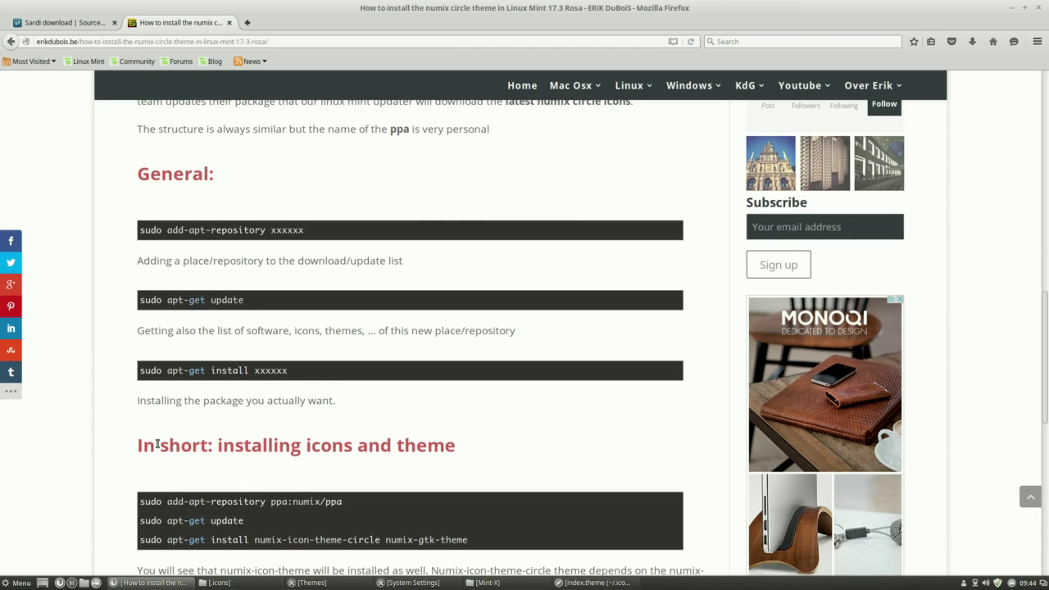
scroll(156, 444, down, 3)
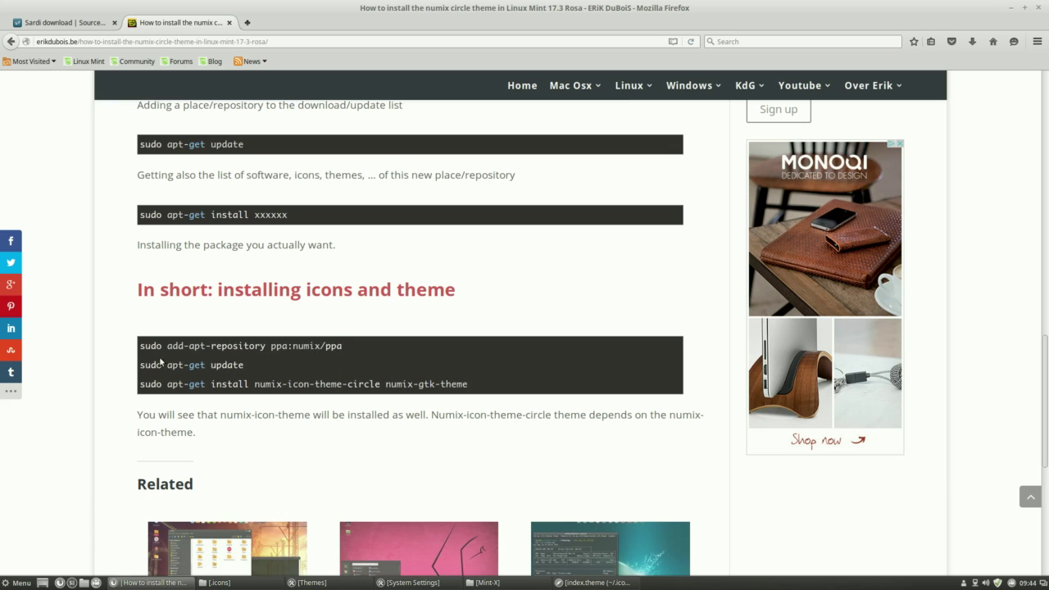
triple_click(132, 354)
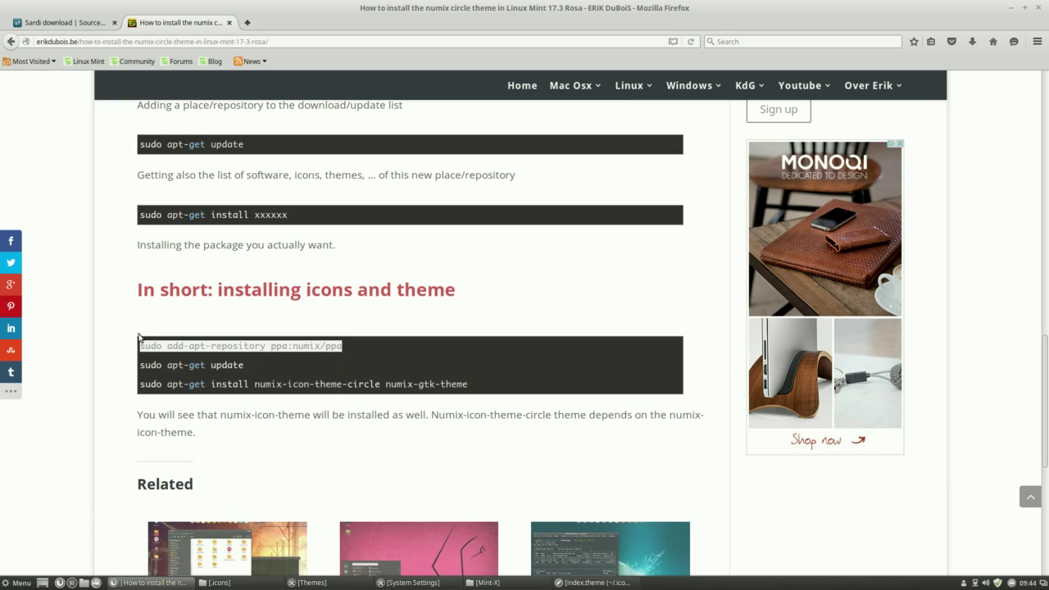
Add the Numix PPA with the pasted add-apt-repository command, then run sudo apt-get update
key(ctrl+alt+t)
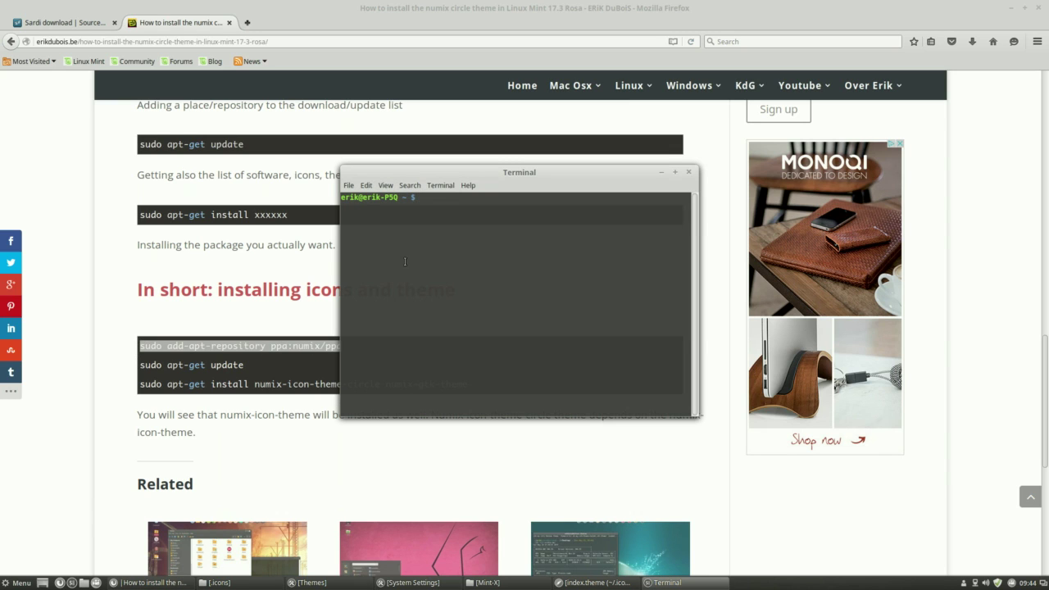
right_click(405, 267)
click(430, 342)
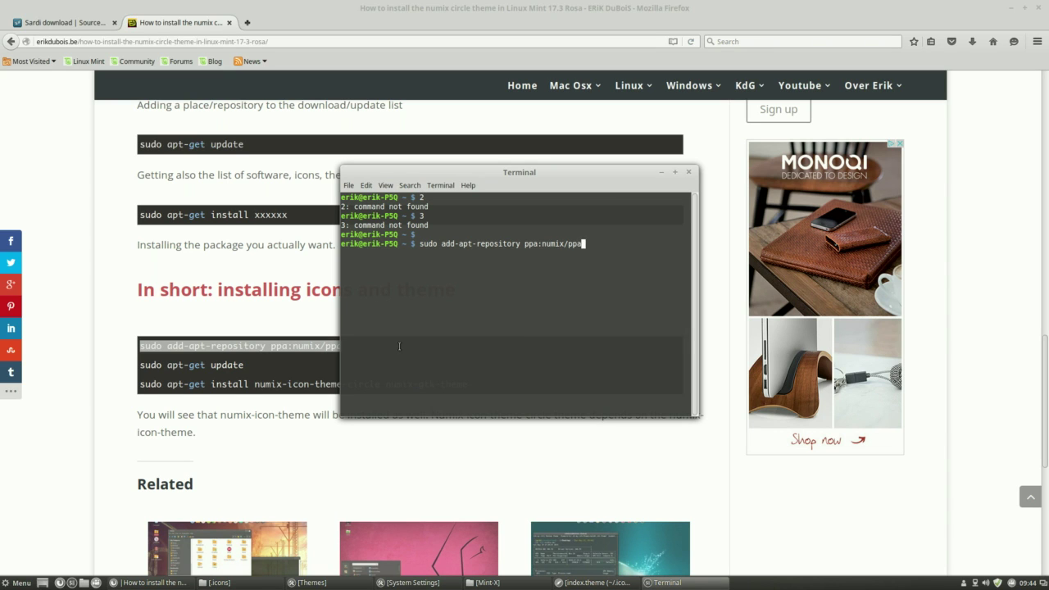
key(Return)
key(Return)
key(Return)
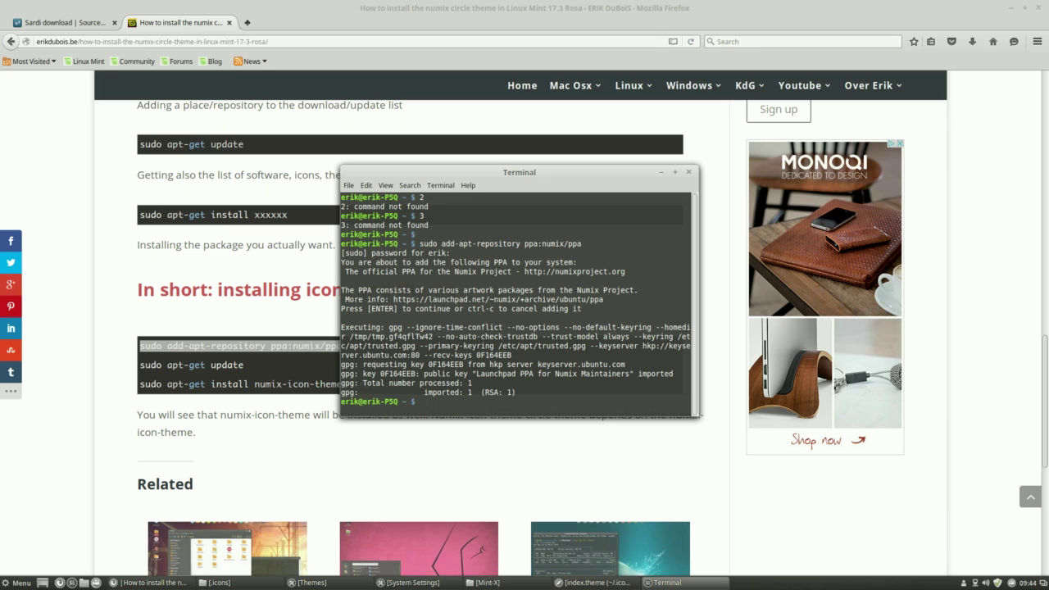
text(sudo apt-)
text(get update)
key(Return)
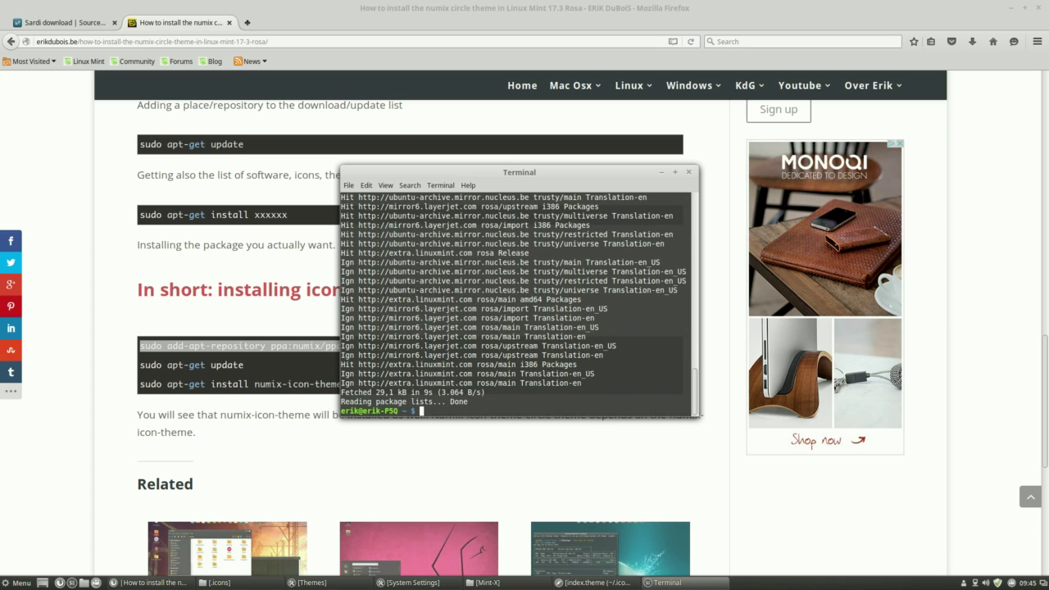
Copy the apt-get install line for numix-icon-theme-circle and numix-gtk-theme from the blog post
click(266, 375)
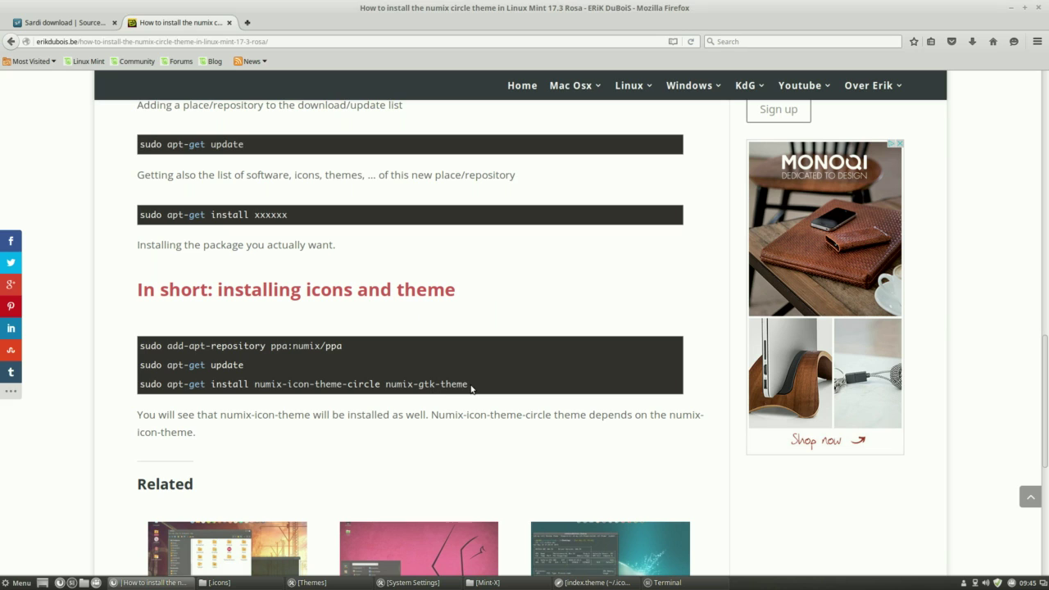
drag(469, 385, 141, 383)
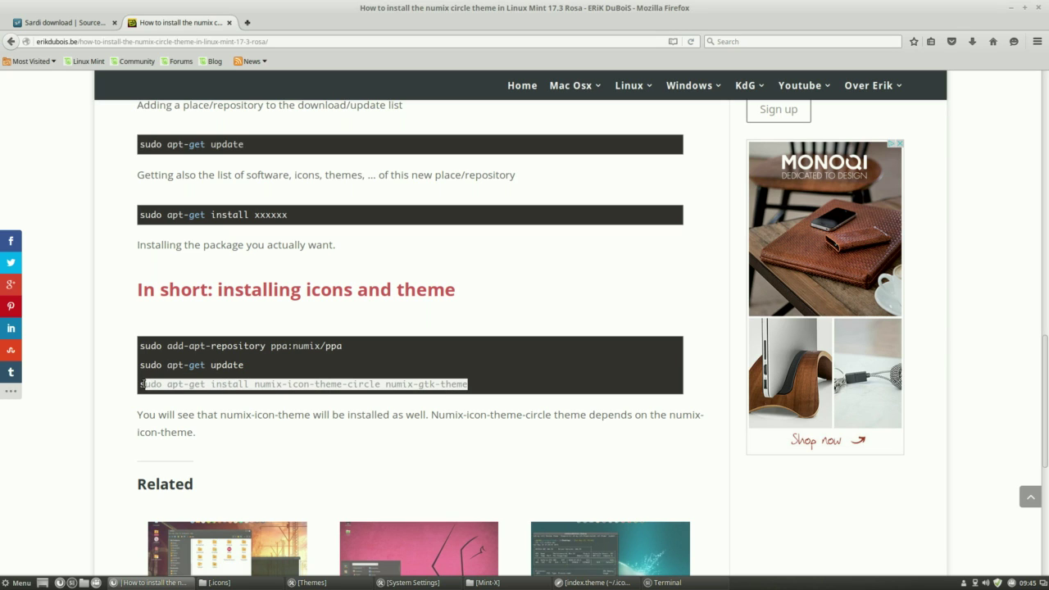
right_click(154, 386)
click(180, 391)
Run the Numix install command in the terminal, answering y, with the terminal moved to the upper right
click(660, 583)
right_click(479, 418)
click(504, 411)
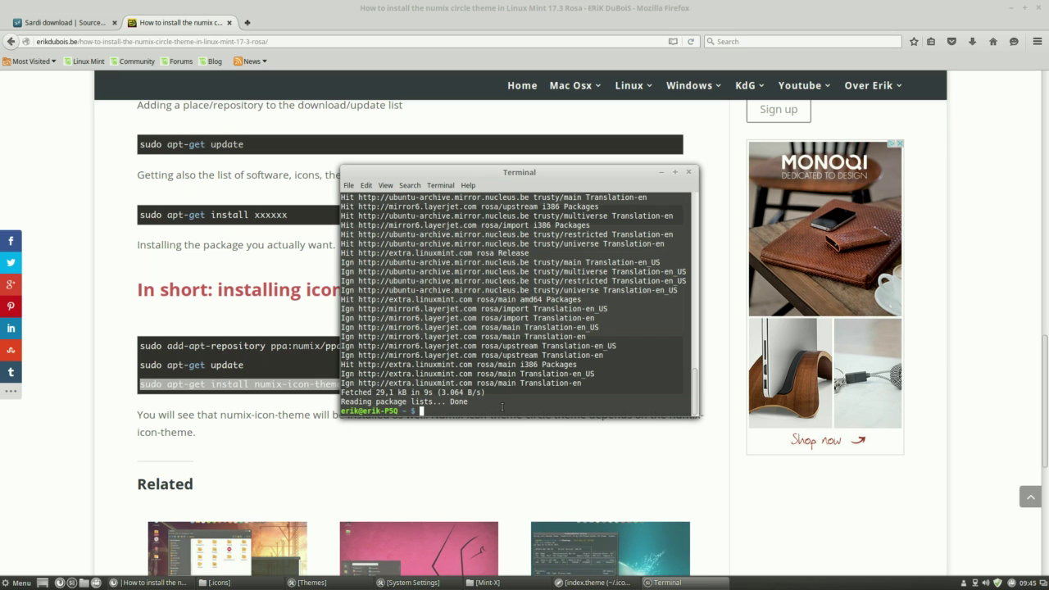
right_click(513, 417)
click(519, 411)
right_click(516, 407)
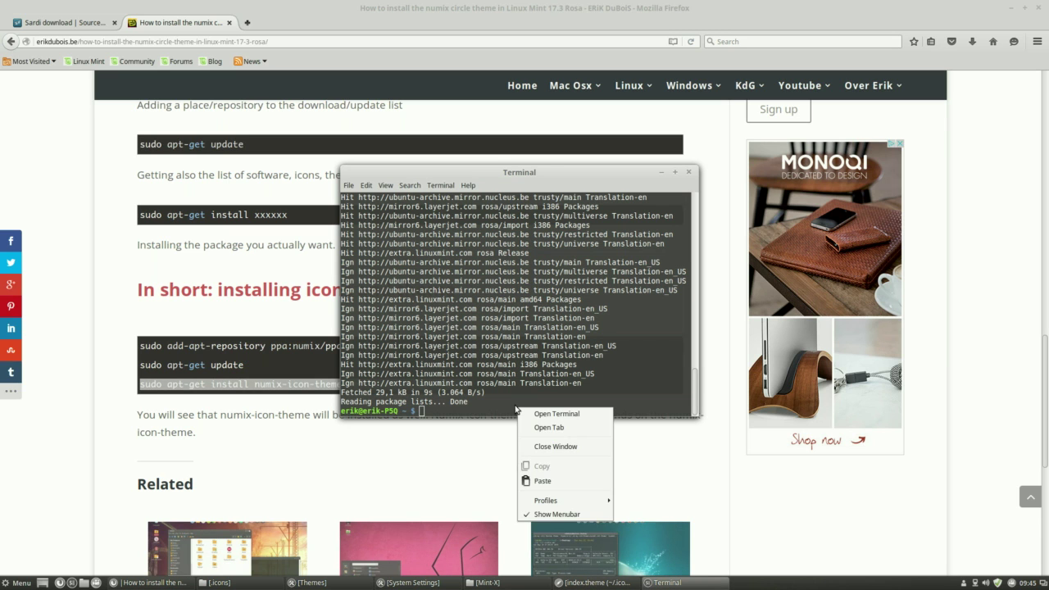
click(545, 481)
key(Return)
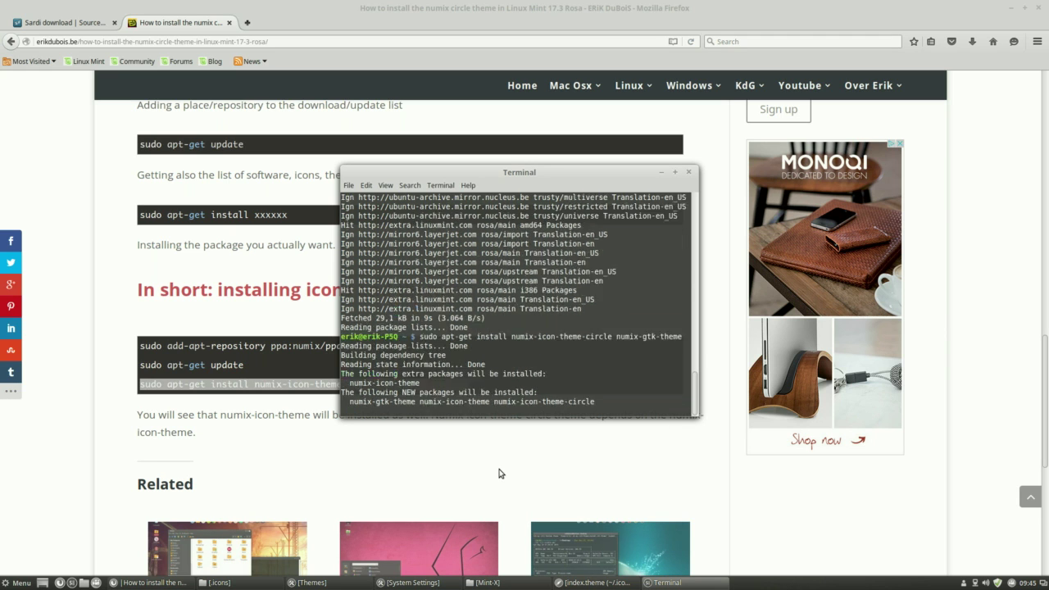
text(y)
key(Return)
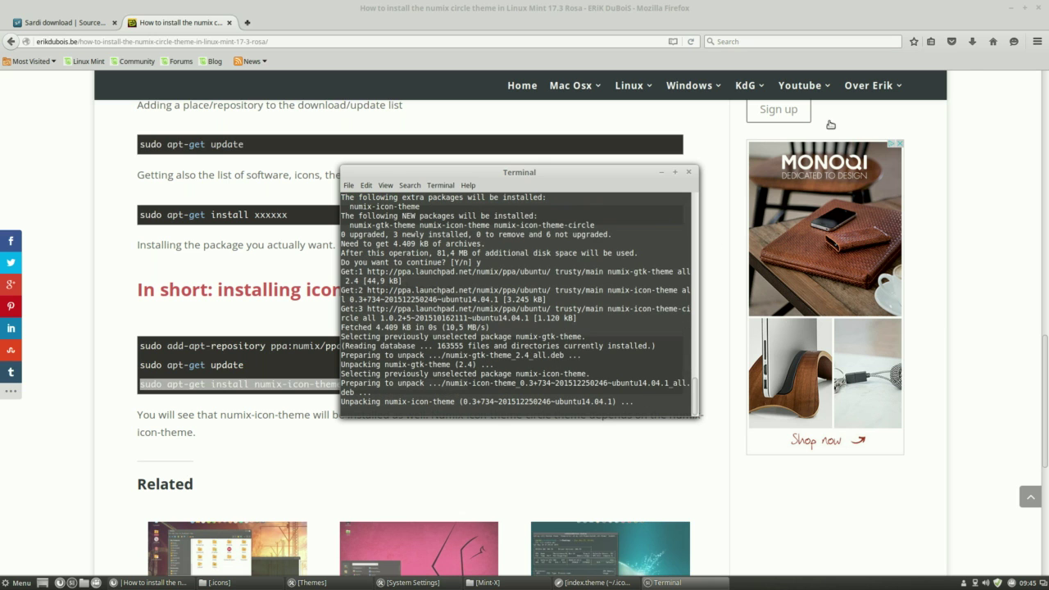
click(1003, 9)
drag(648, 171, 955, 37)
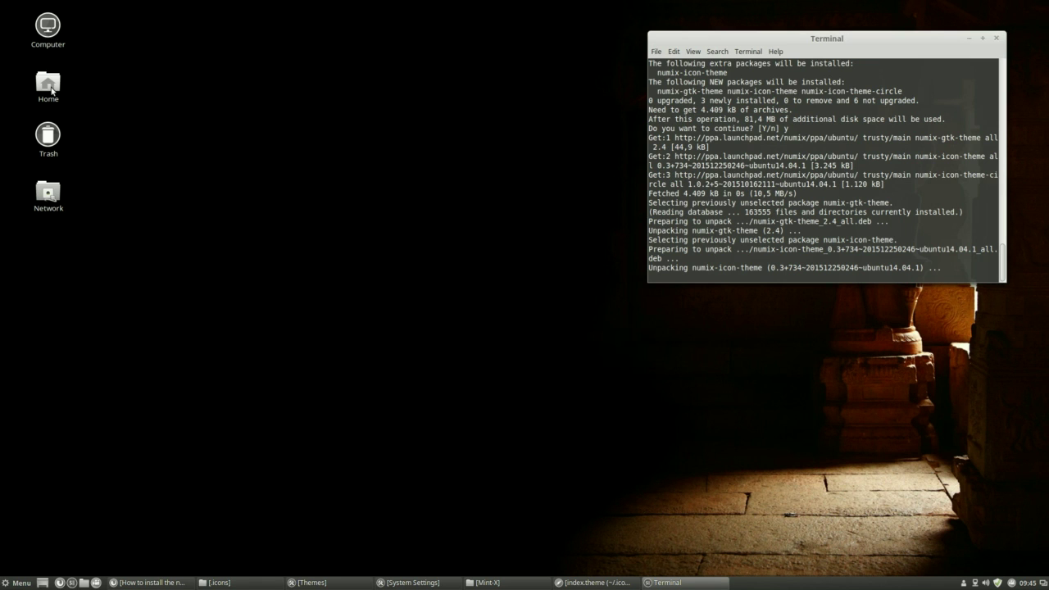
Browse in Nemo from Home via File System, usr and share into the icons folder
click(232, 109)
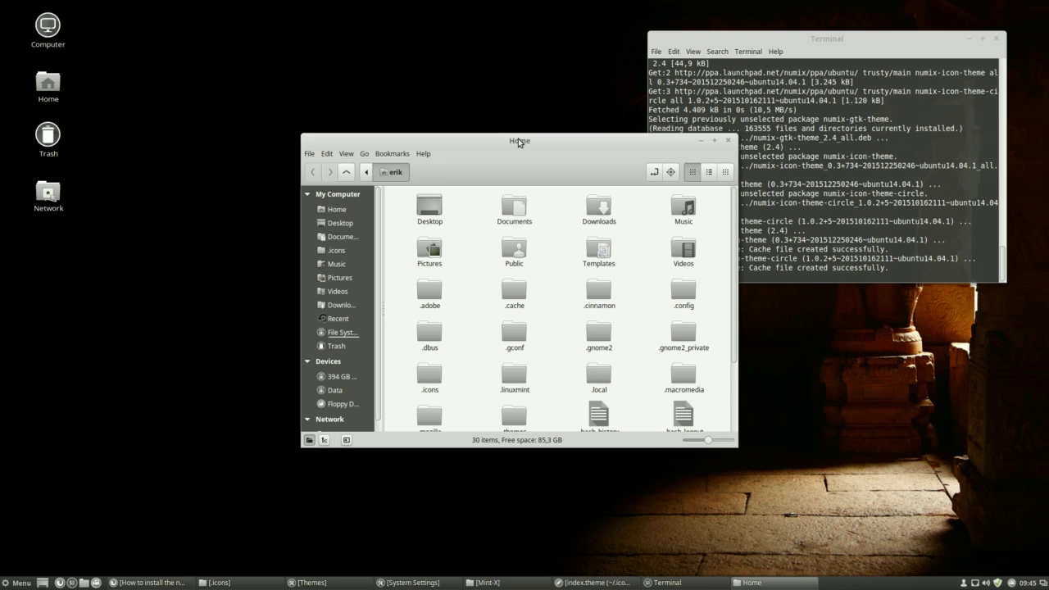
click(343, 332)
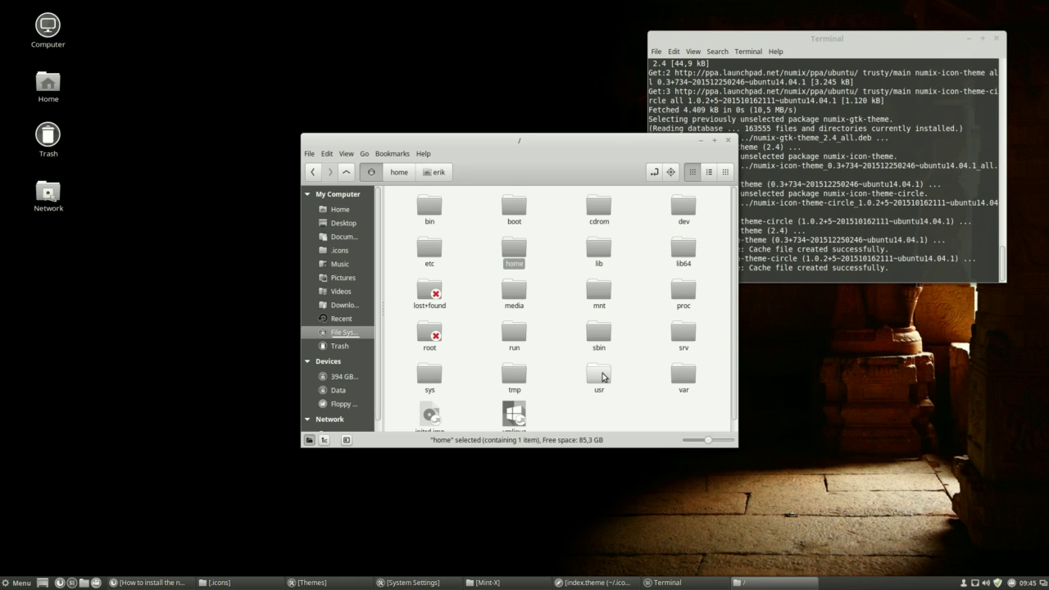
double_click(601, 374)
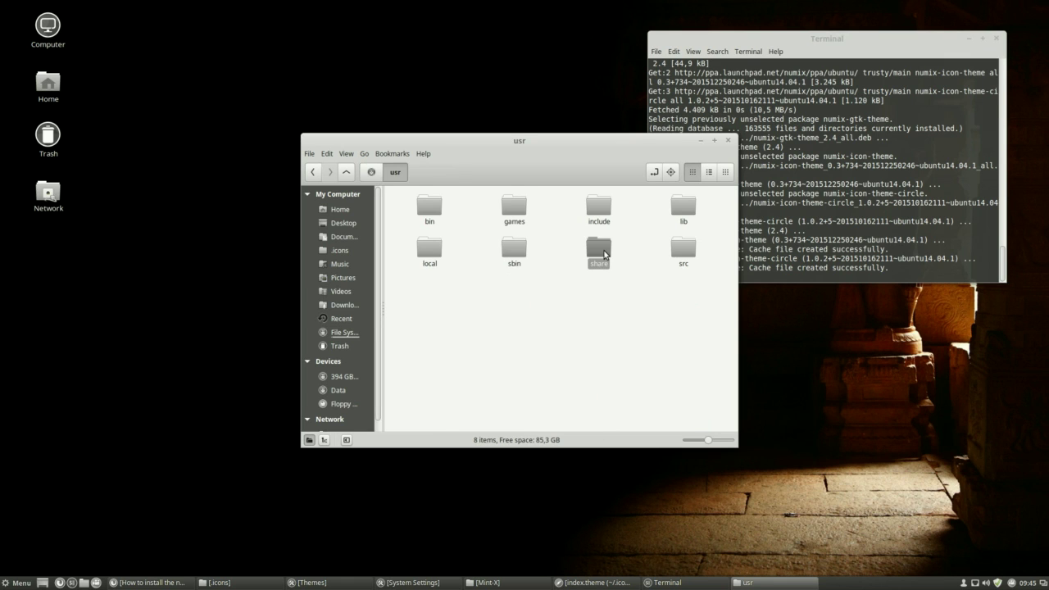
double_click(602, 253)
text(icons)
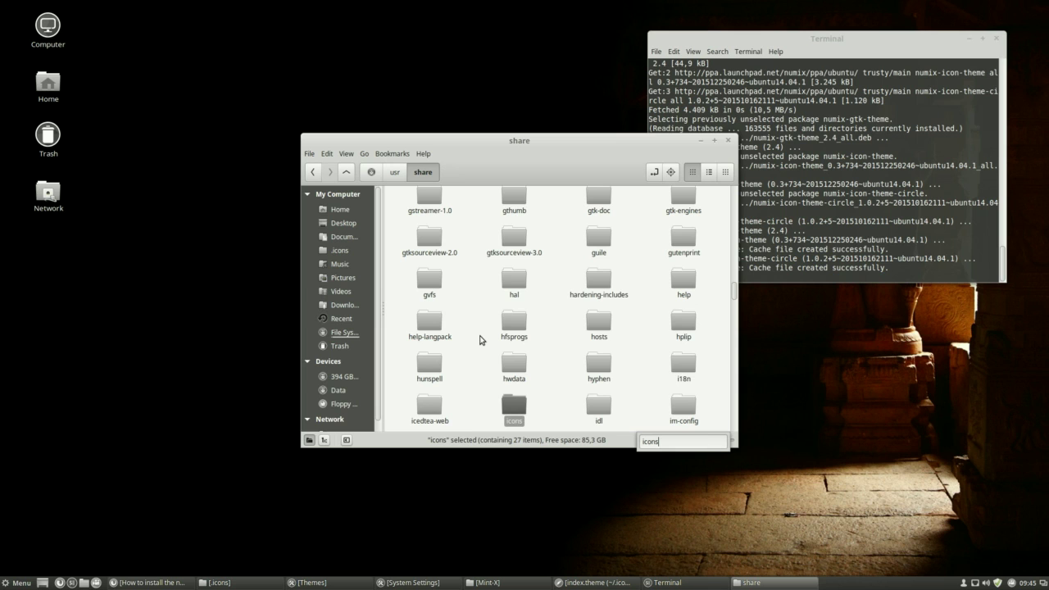
key(Return)
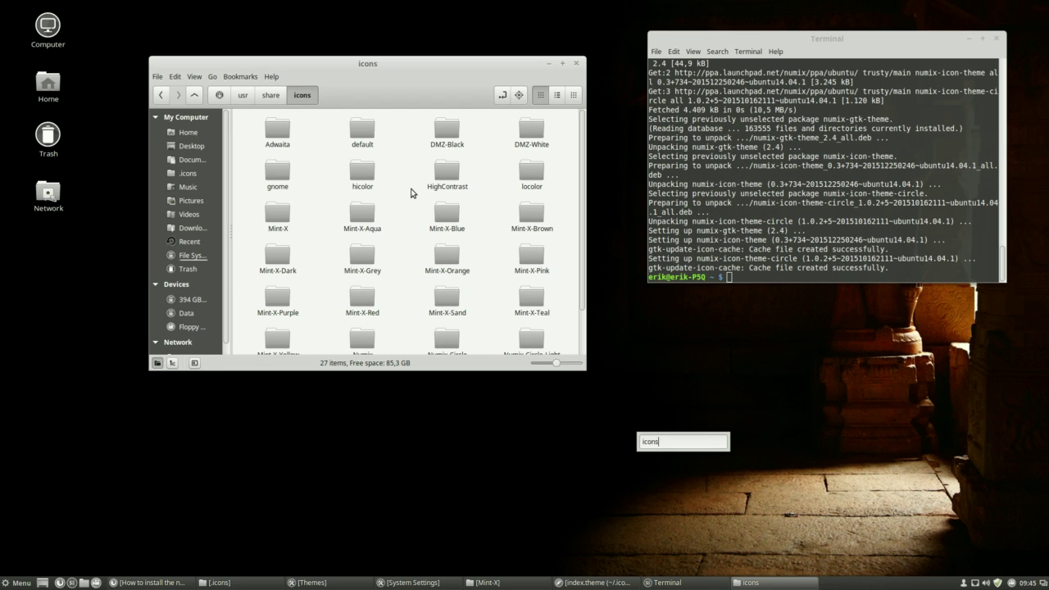
Select among the Numix theme folders and move and enlarge the Nemo window
scroll(412, 193, down, 2)
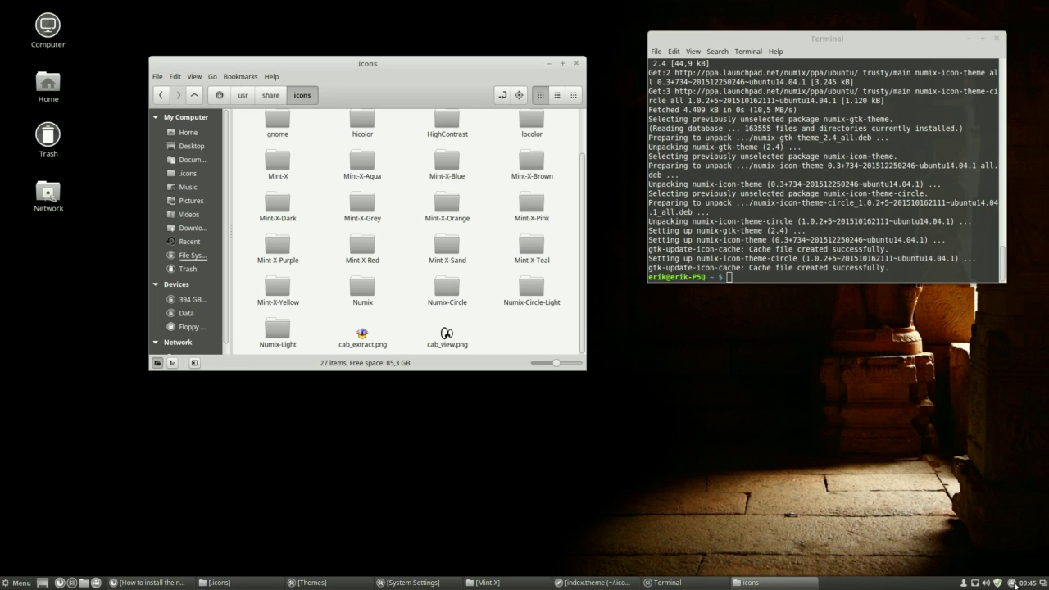
click(1014, 582)
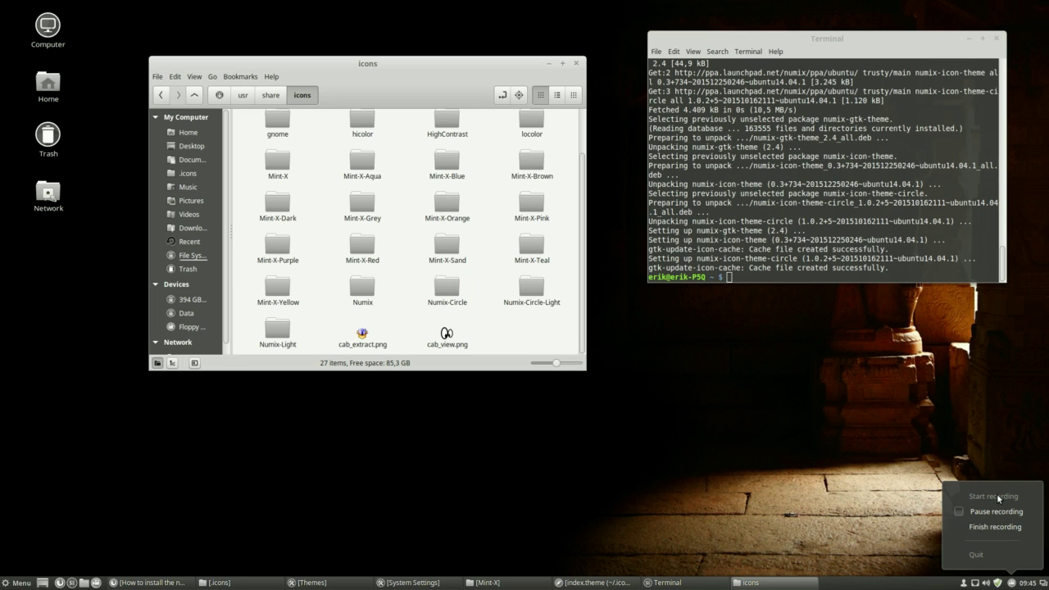
click(994, 512)
click(970, 511)
click(453, 294)
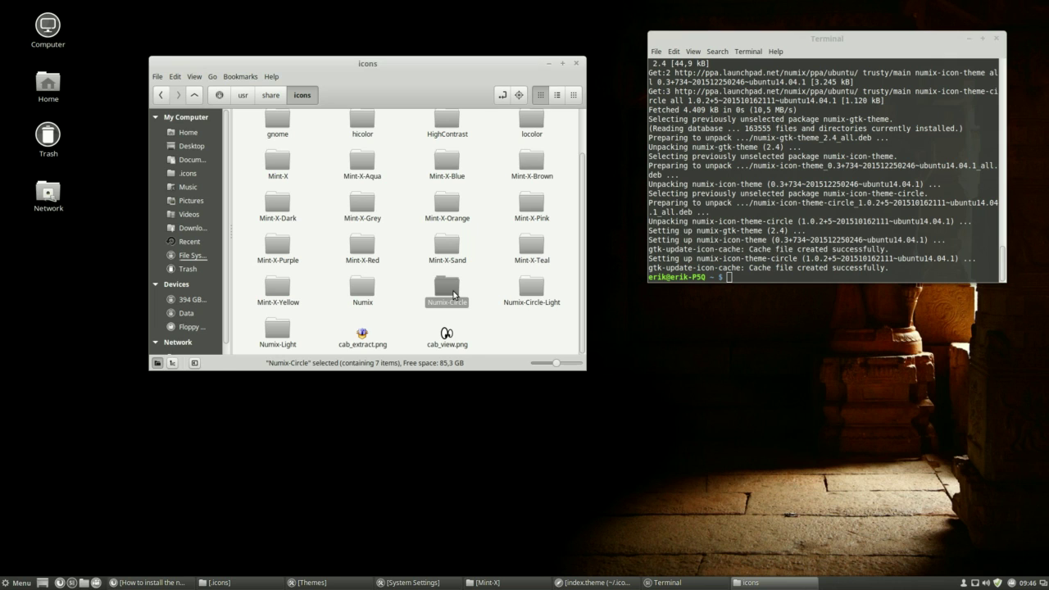
key(Right)
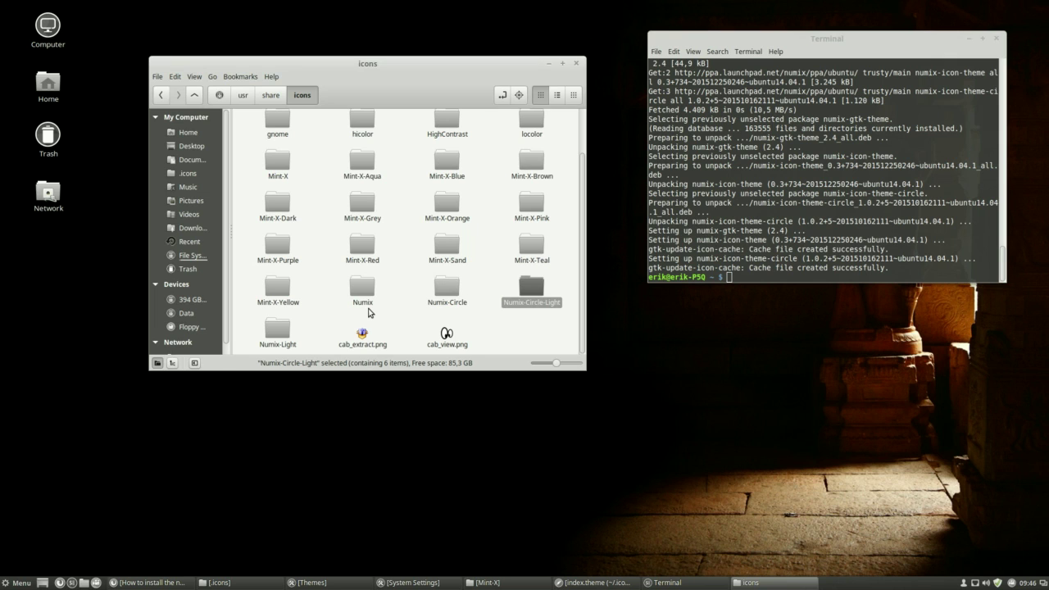
key(Right)
drag(393, 73, 396, 36)
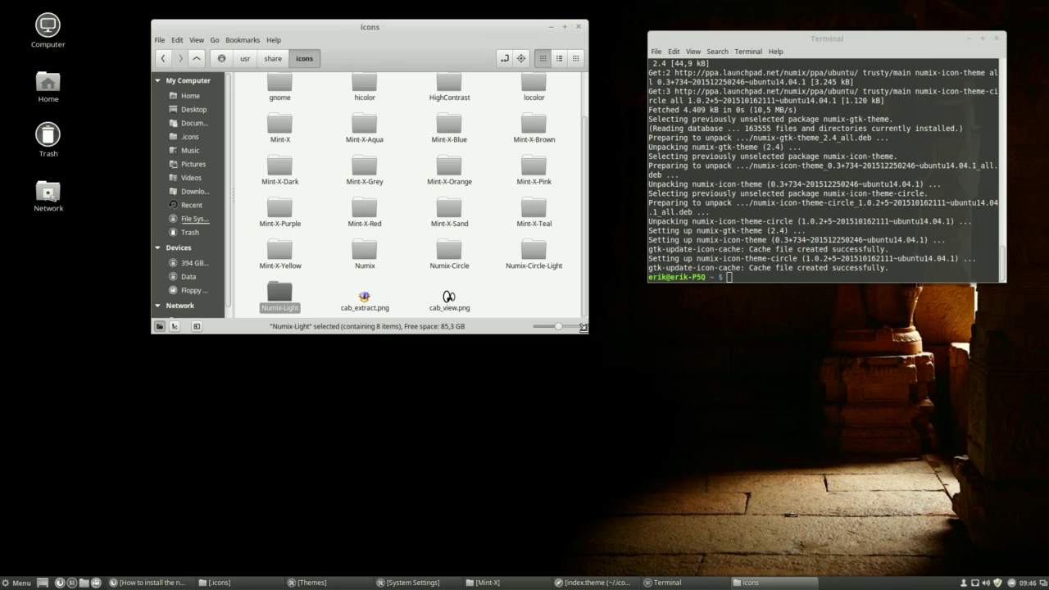
drag(582, 327, 594, 360)
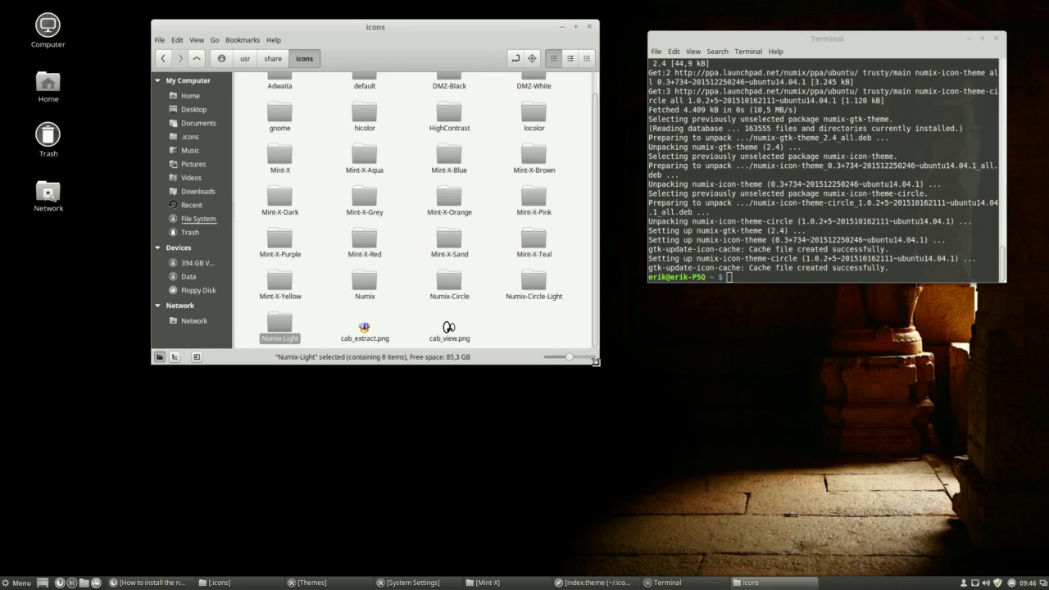
Open the Numix-Circle folder and select its index.theme file
click(443, 284)
key(Left)
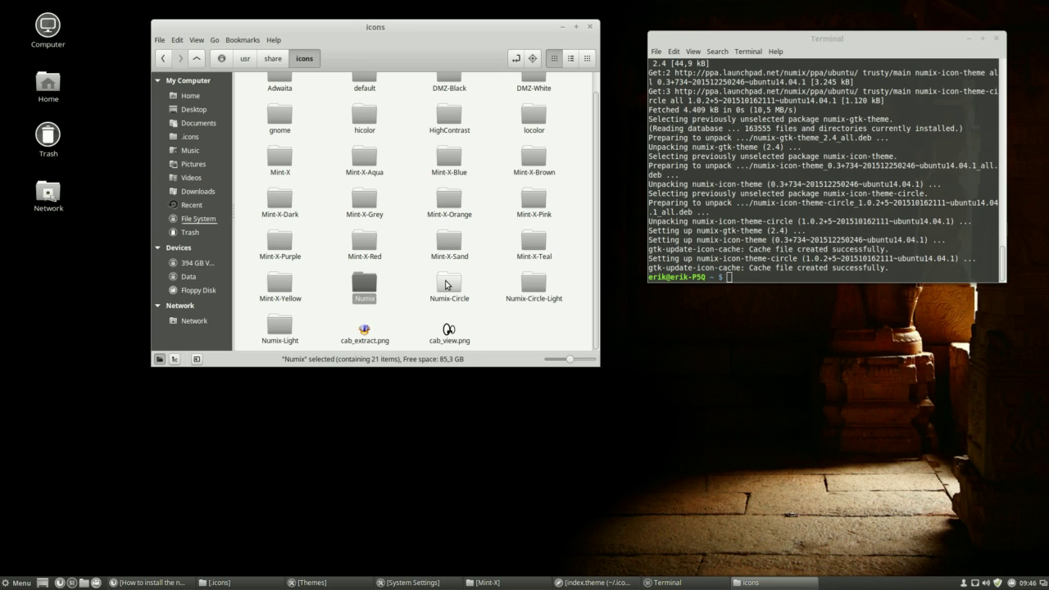
key(Right)
key(Right)
double_click(450, 284)
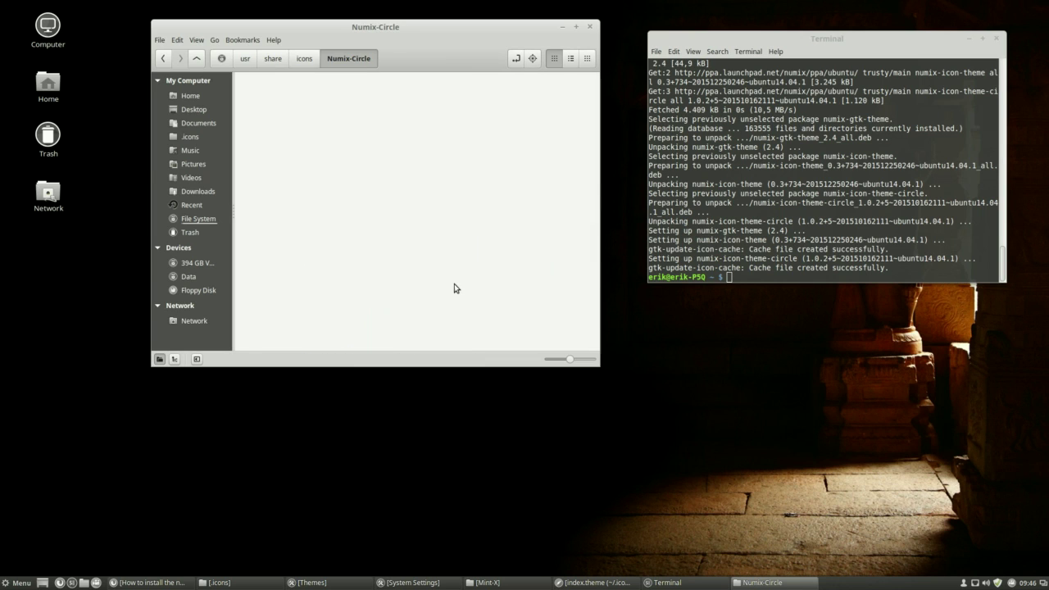
click(449, 134)
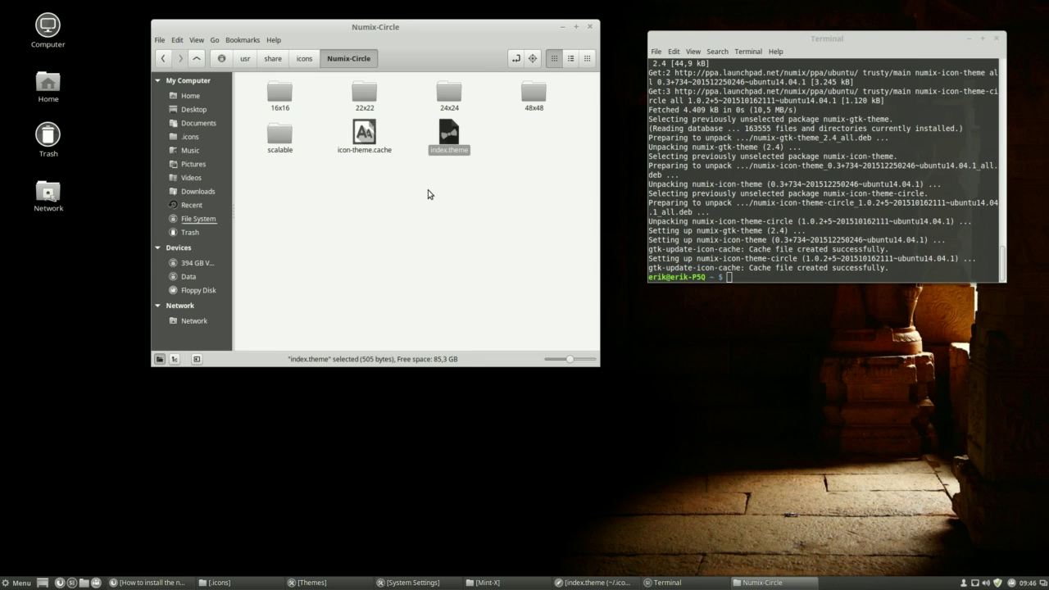
Park /usr/share/icons at the lower right and place the personal .icons window top-left
click(304, 58)
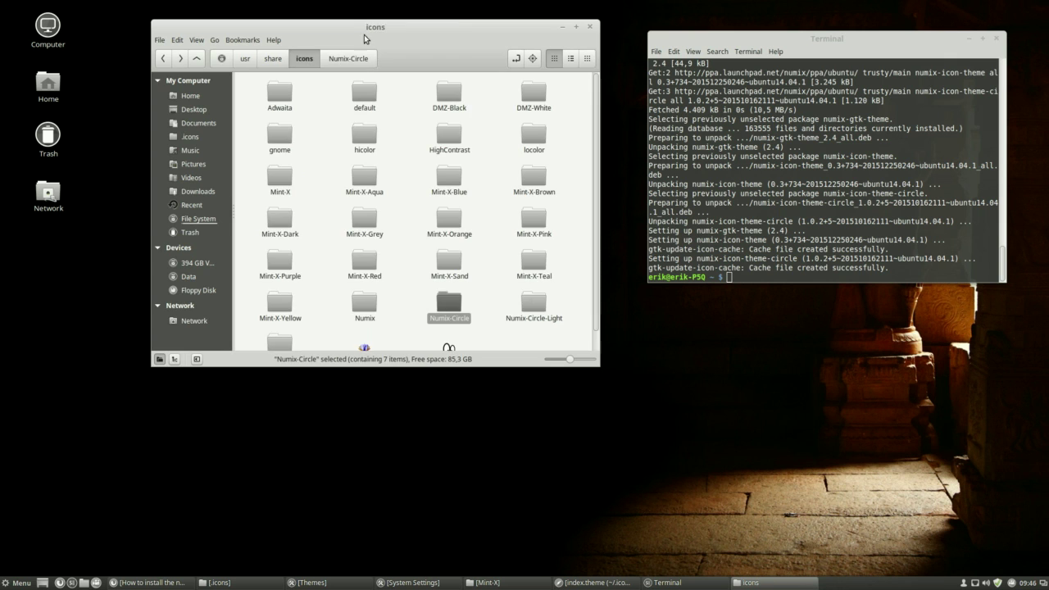
drag(373, 33, 1045, 578)
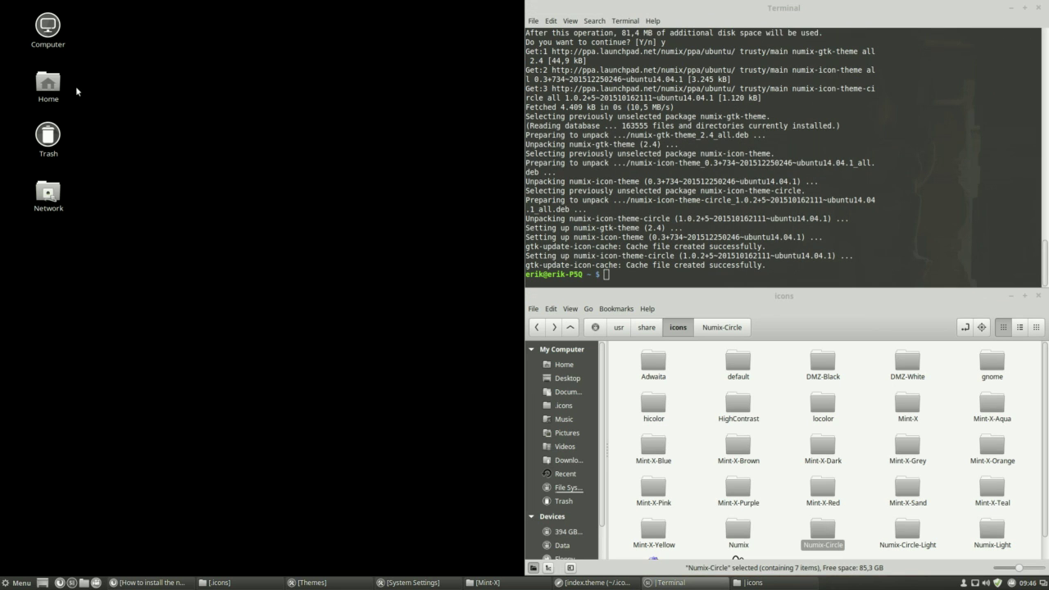
double_click(50, 90)
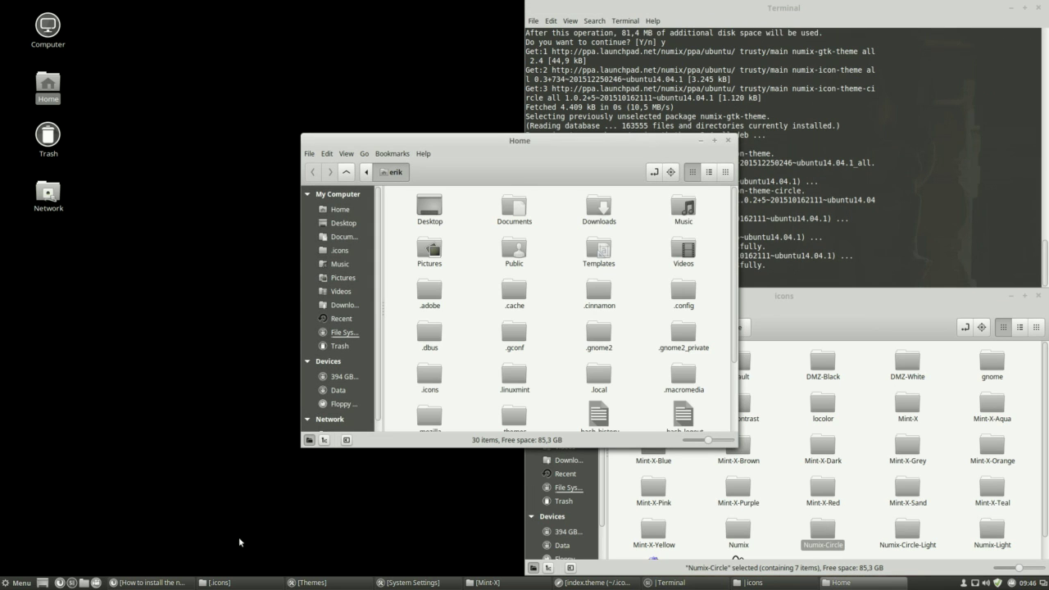
click(728, 140)
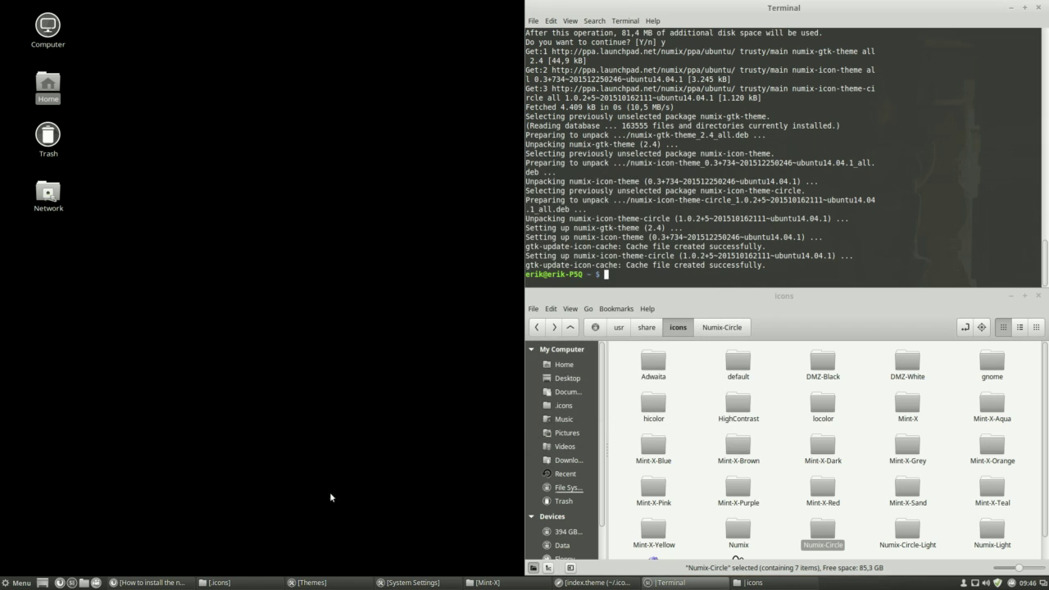
click(236, 582)
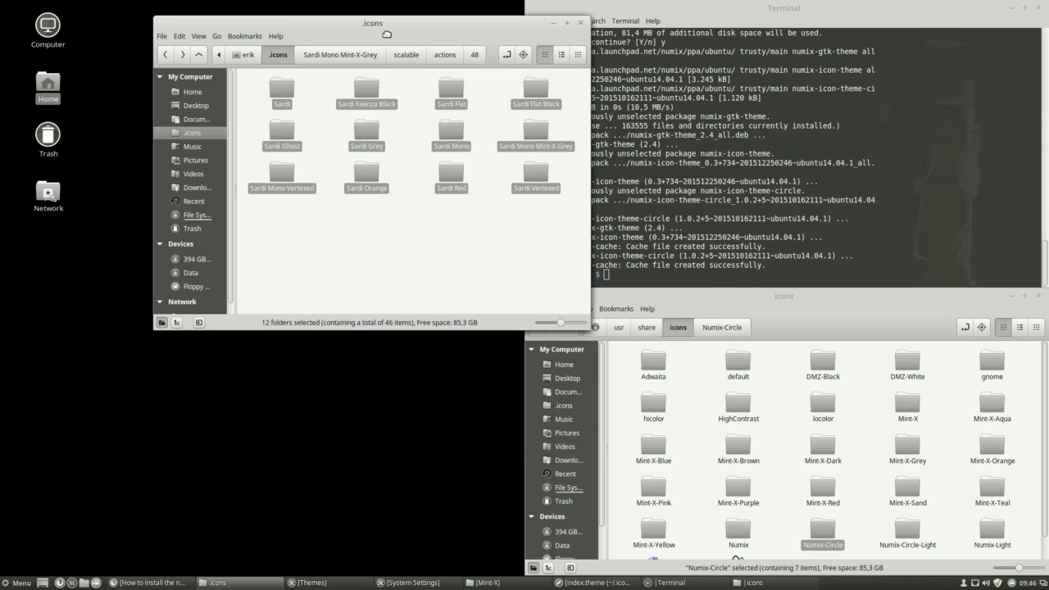
drag(410, 18, 1, 2)
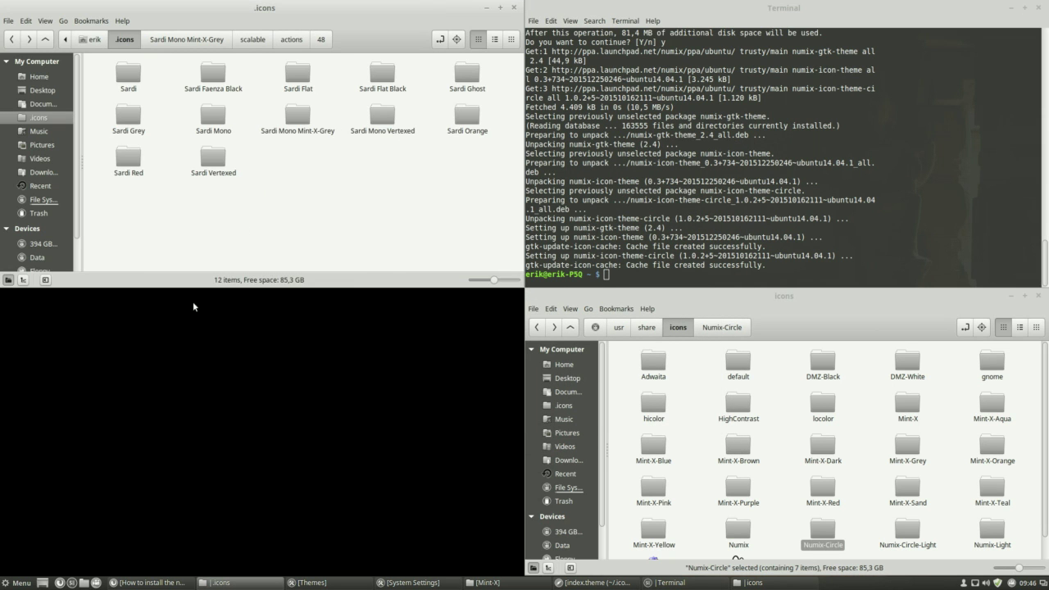
click(132, 74)
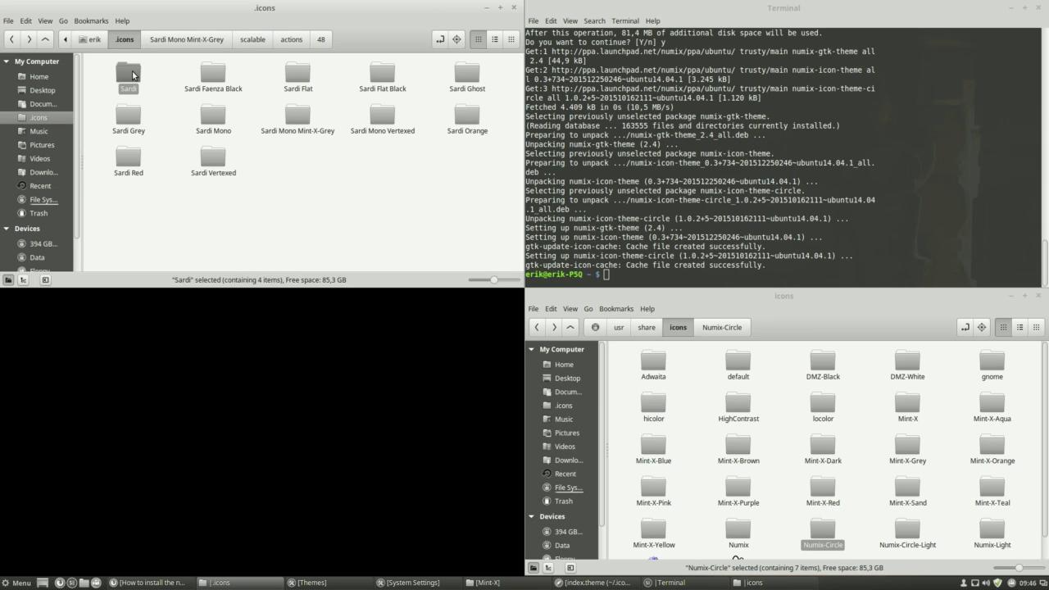
Copy and paste the Sardi Mono folder, renaming the duplicate to 'Sardi Mono Numix'
click(364, 205)
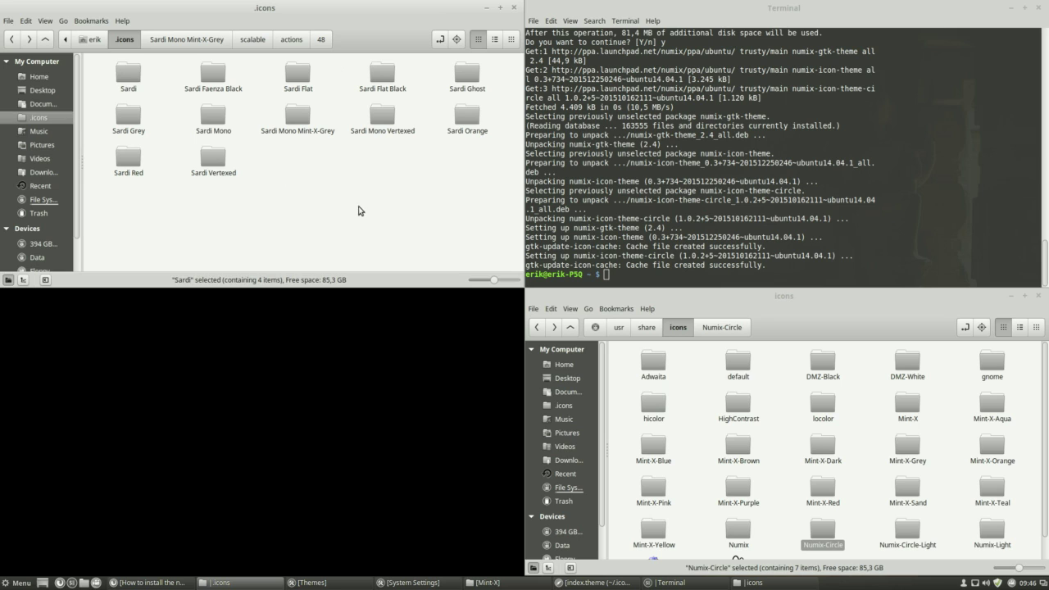
click(213, 116)
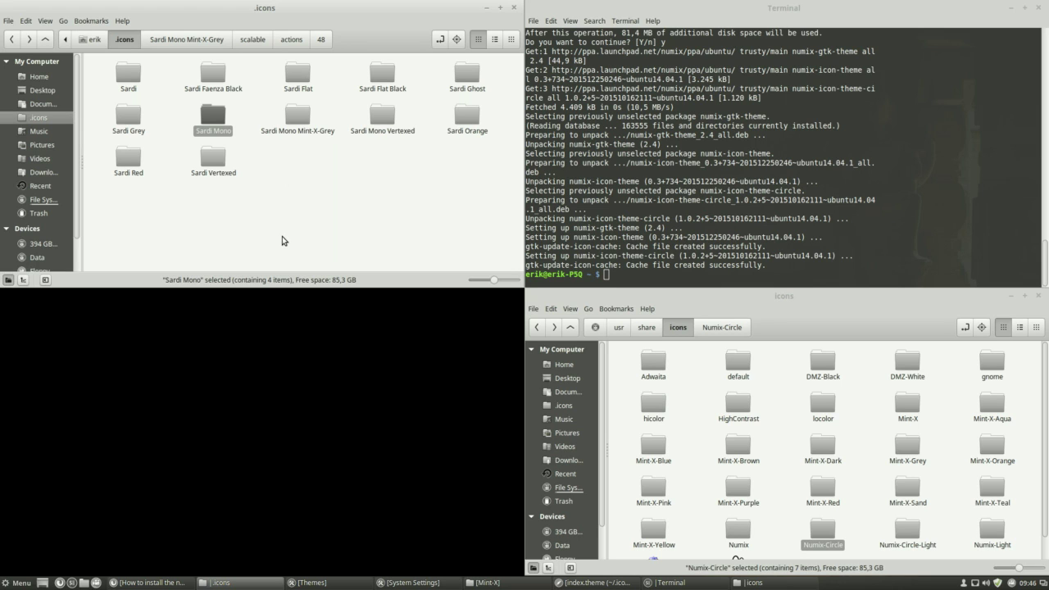
key(ctrl+c)
key(ctrl+v)
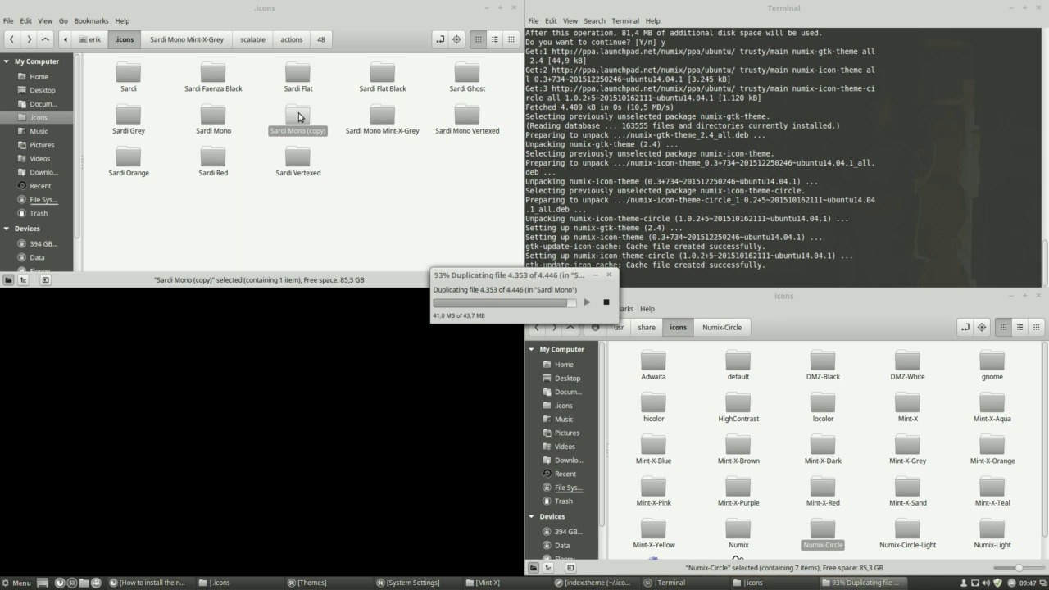
key(F2)
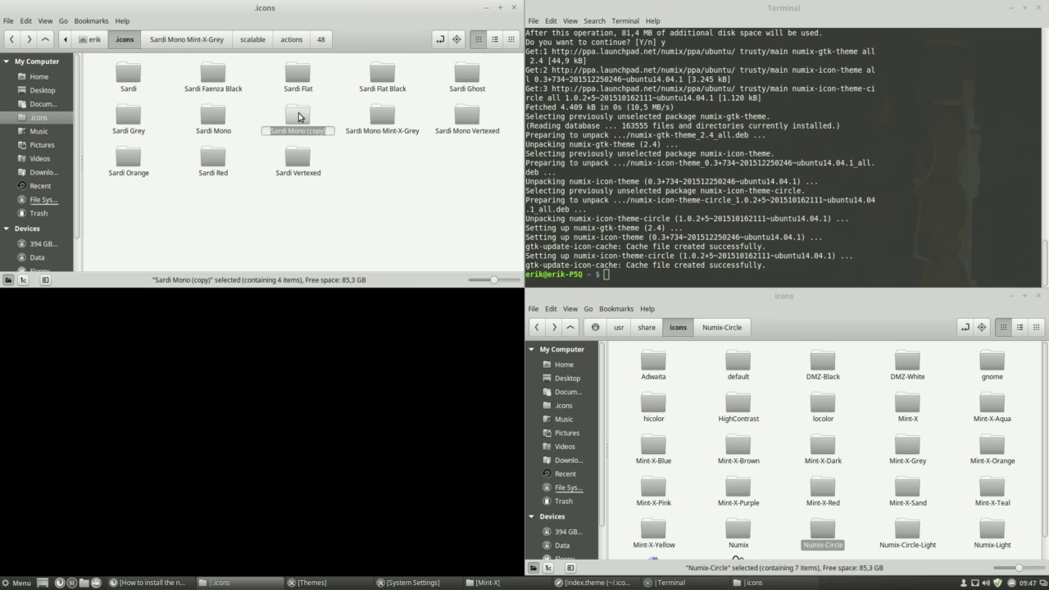
key(End)
key(BackSpace)
key(BackSpace)
key(BackSpace)
key(BackSpace)
key(BackSpace)
key(BackSpace)
key(BackSpace)
text(Num)
text(ix)
key(Escape)
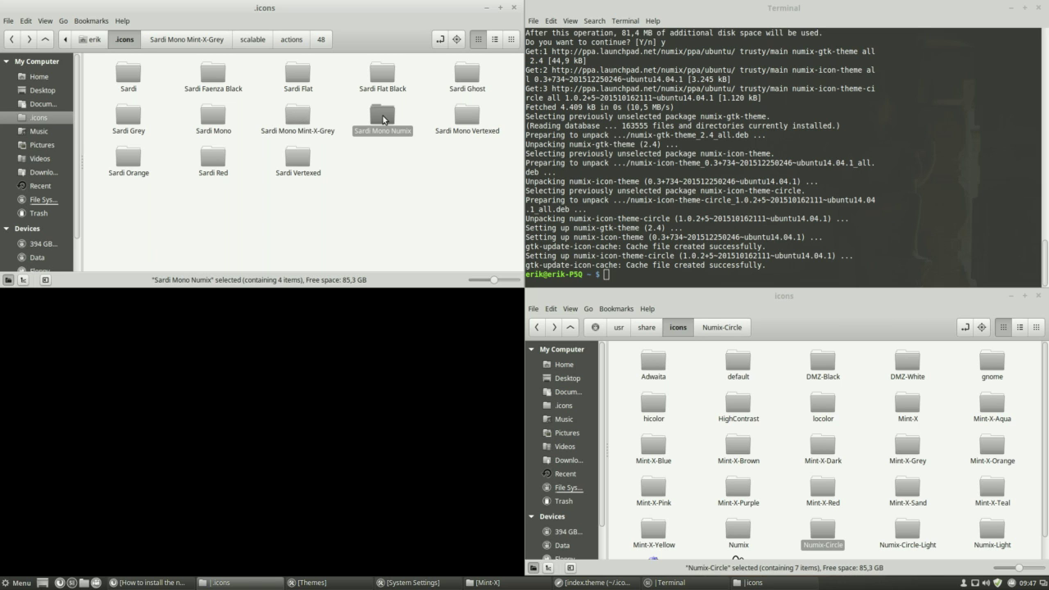
Append 'Numix' to the Name line of Sardi Mono Numix's index.theme in gedit and save
double_click(382, 120)
click(301, 82)
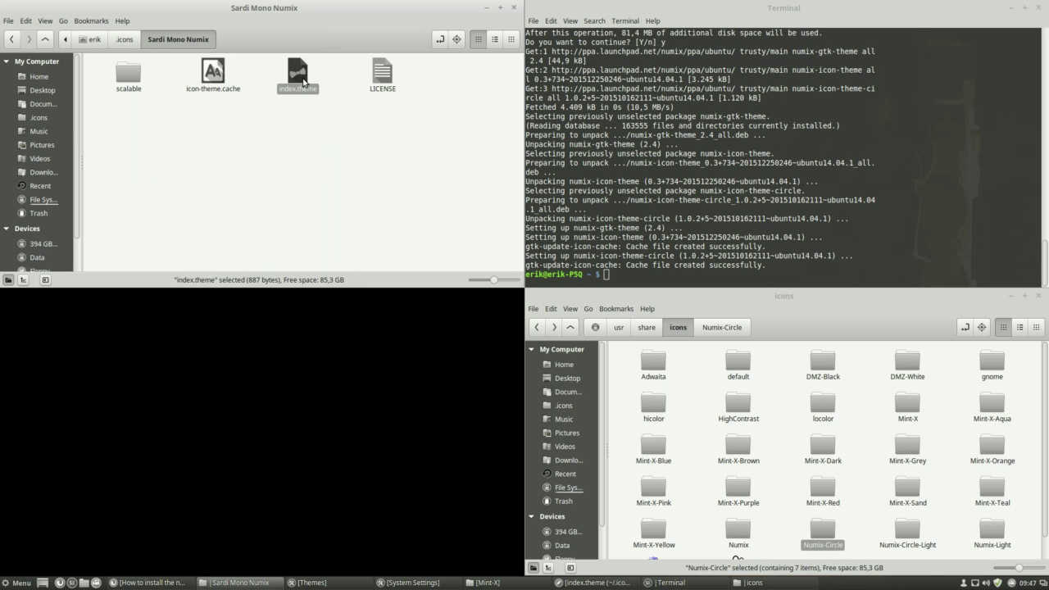
key(Return)
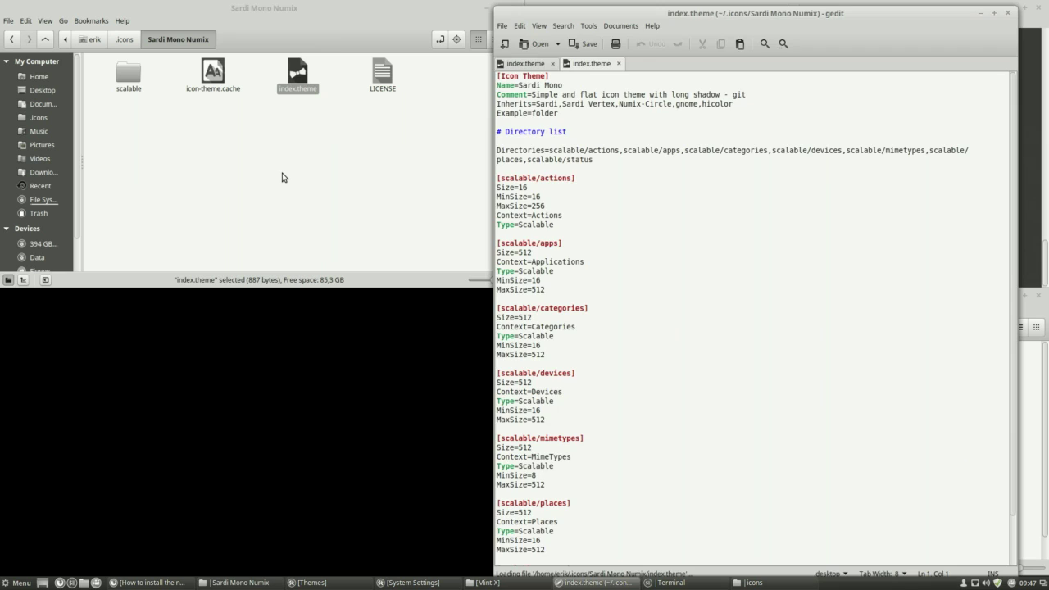
click(563, 86)
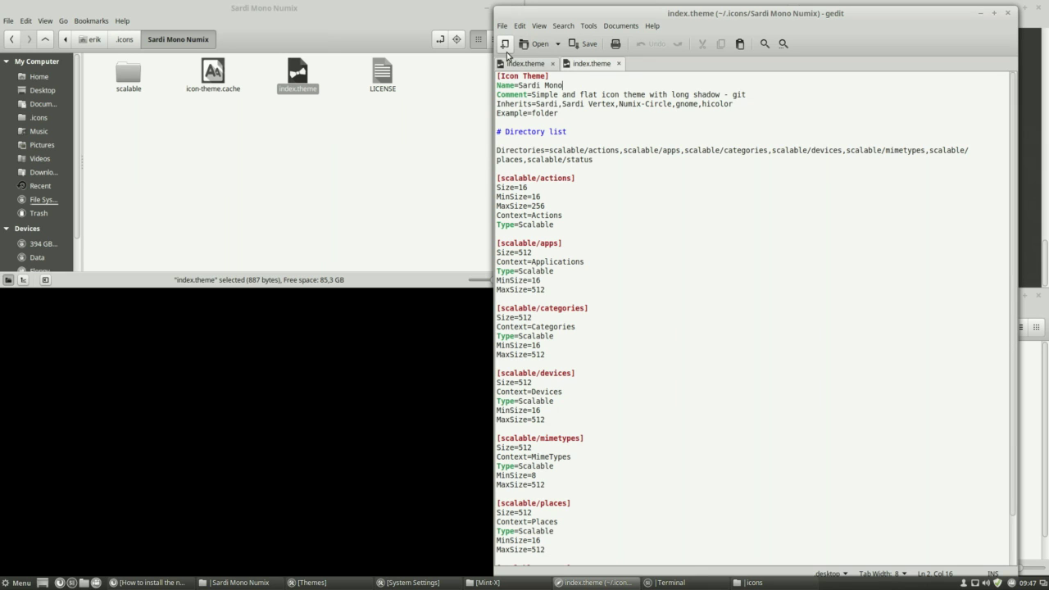
text( Numix)
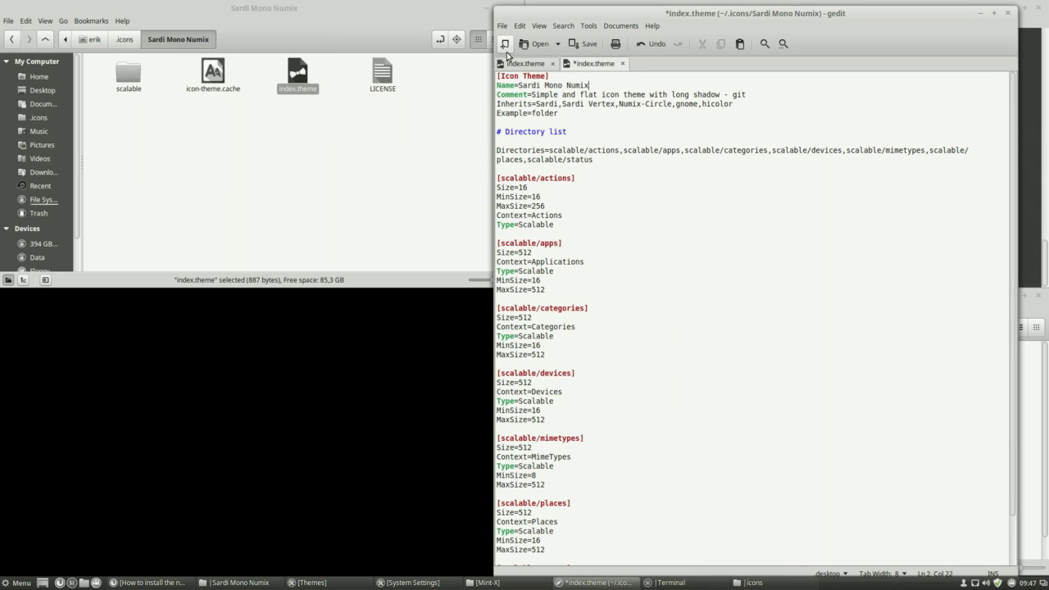
key(ctrl+s)
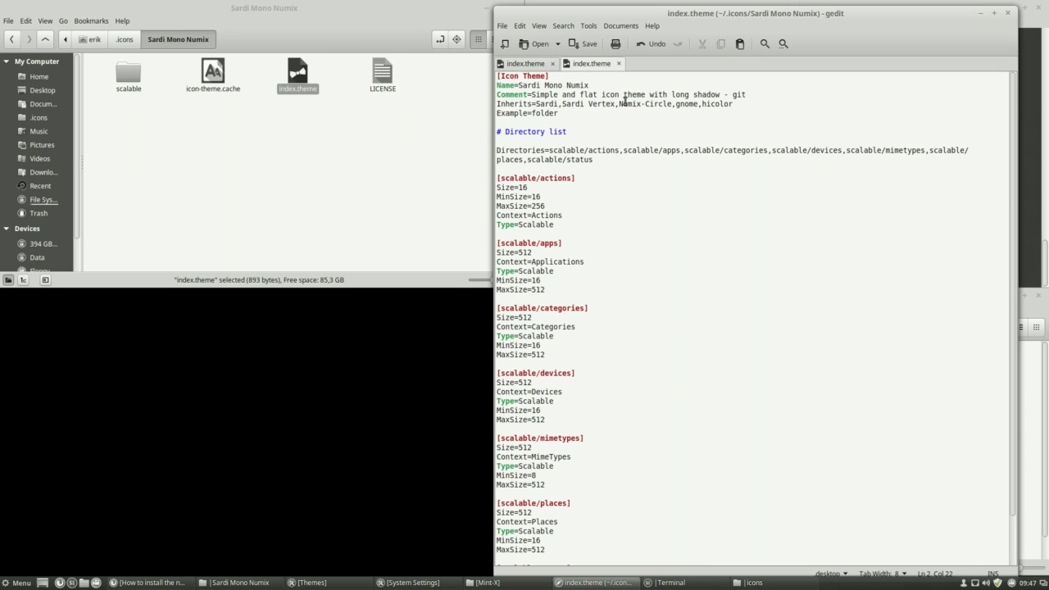
click(980, 14)
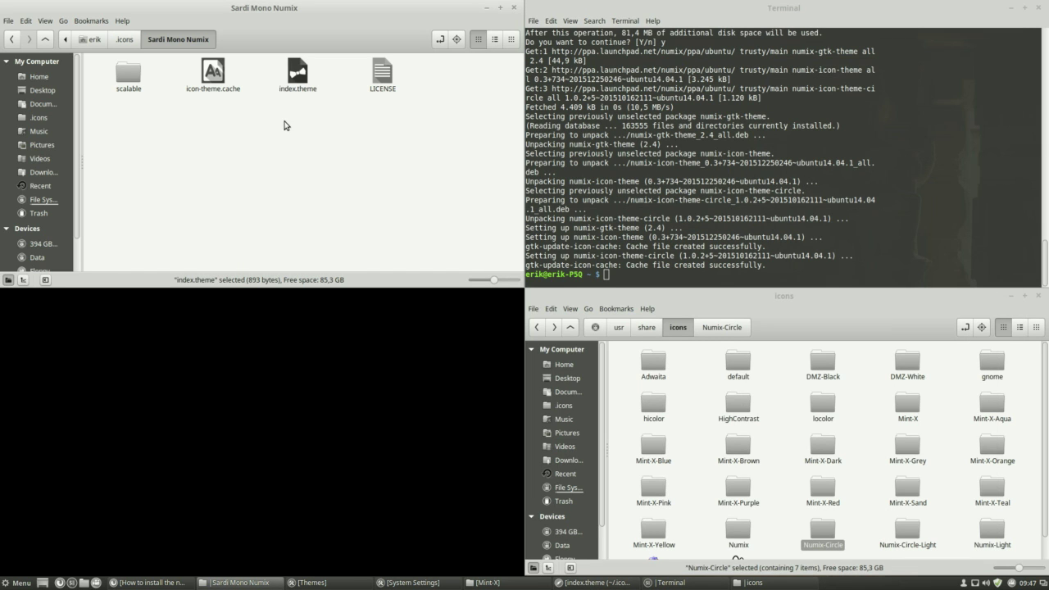
Look inside the Numix theme's scalable/places folder, then return to the Numix folder
click(268, 131)
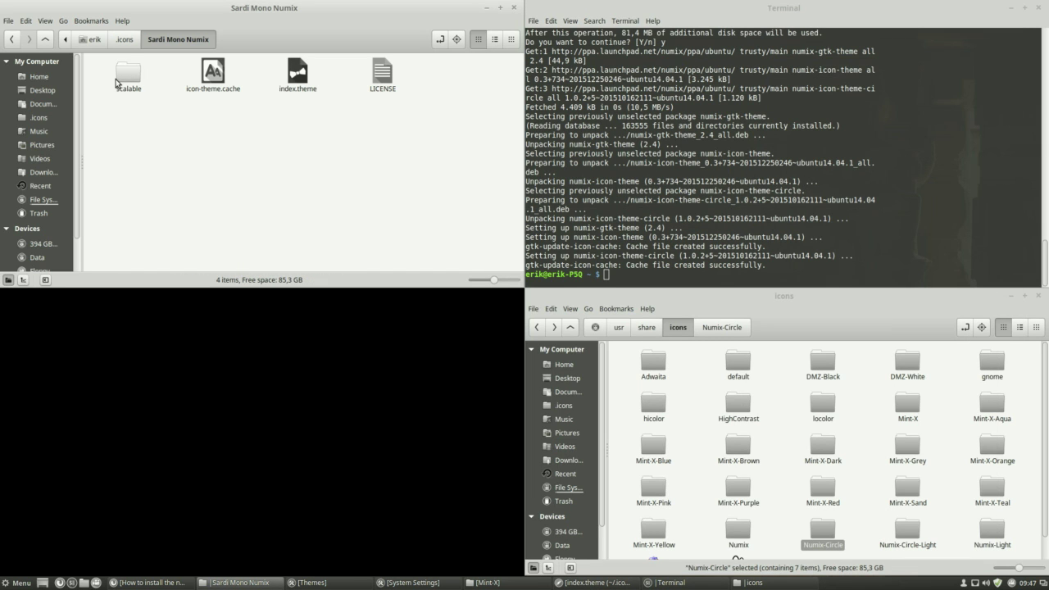
double_click(741, 532)
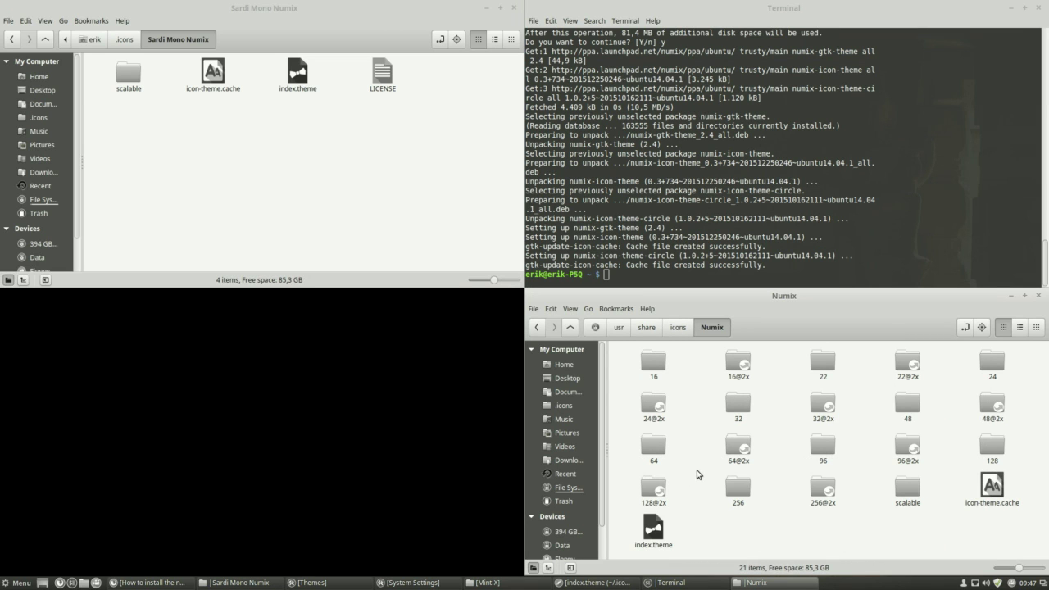
click(912, 488)
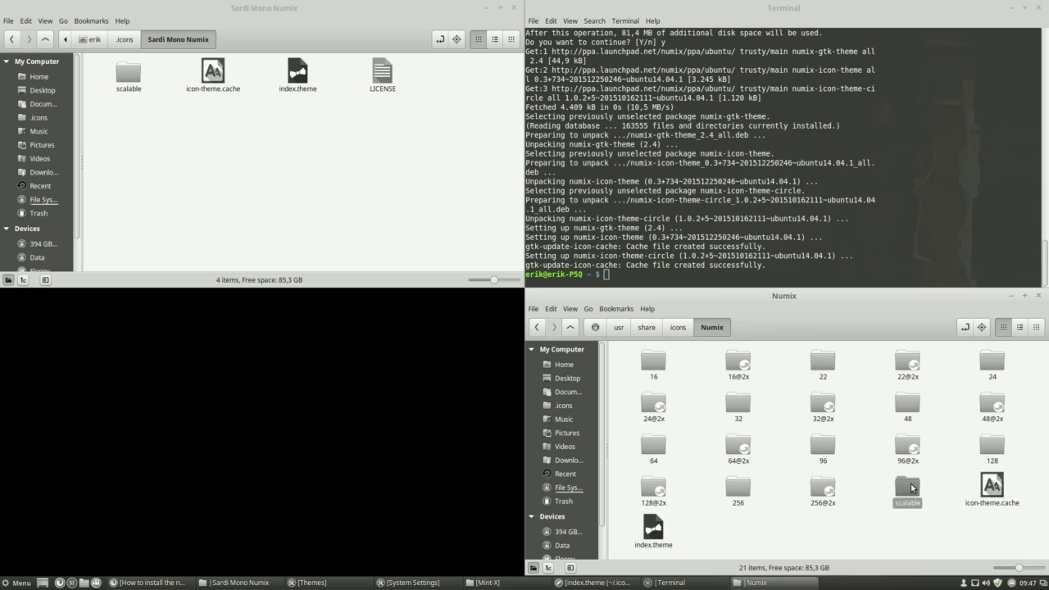
double_click(912, 489)
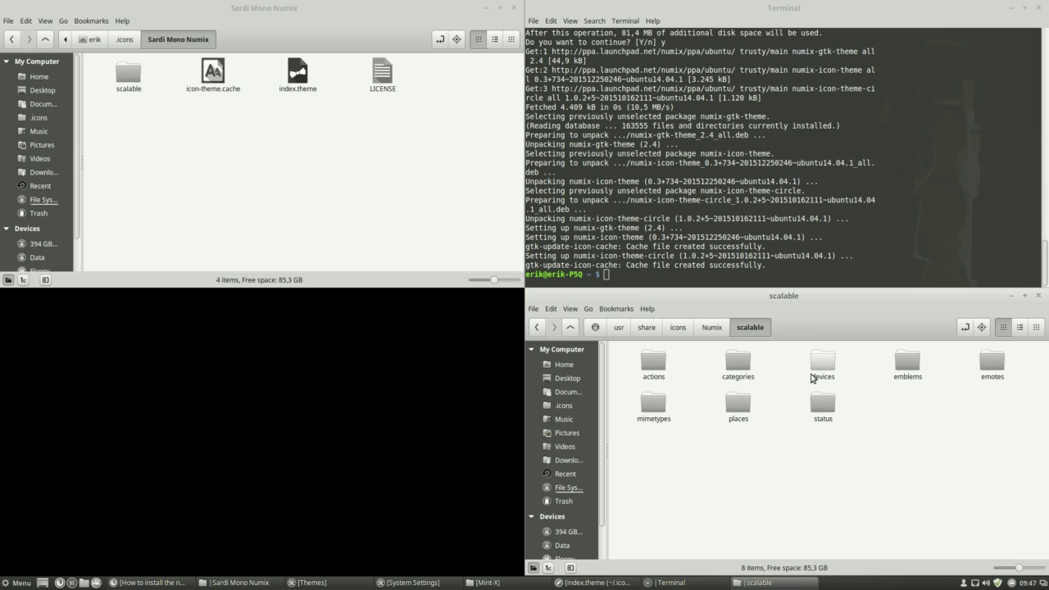
click(743, 404)
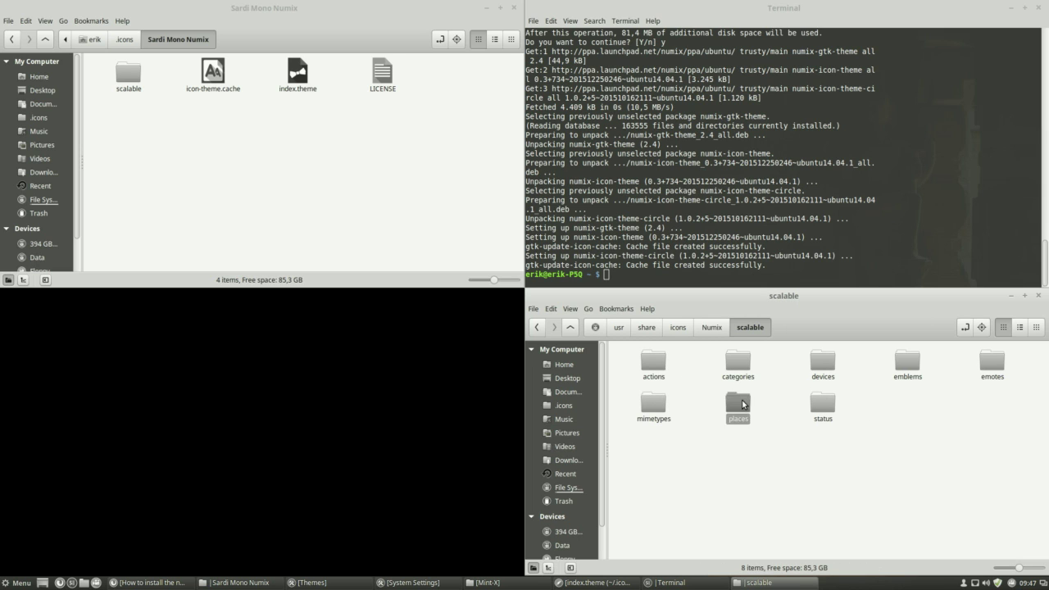
double_click(743, 403)
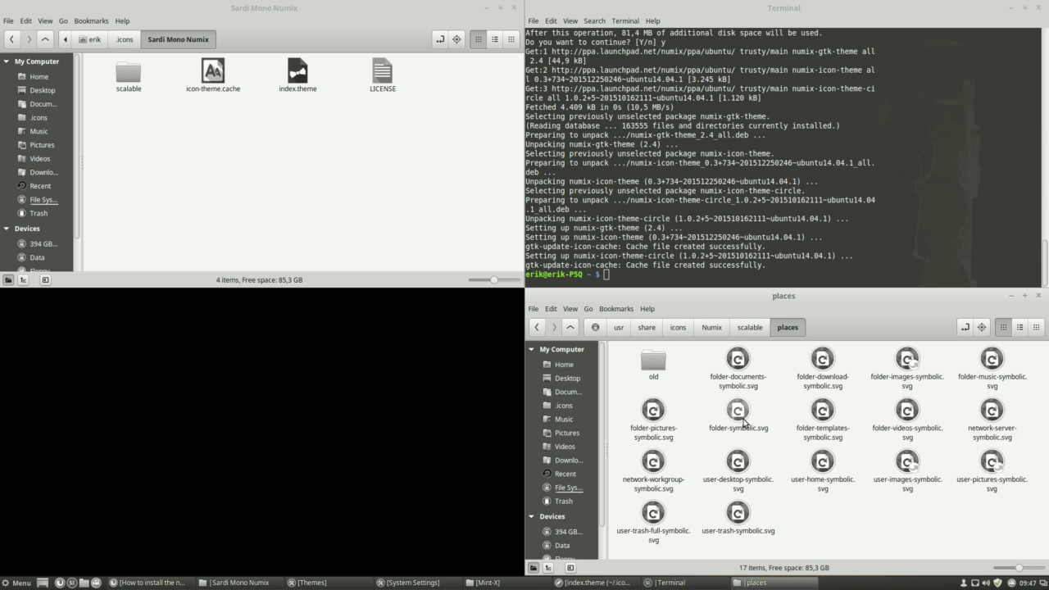
click(754, 331)
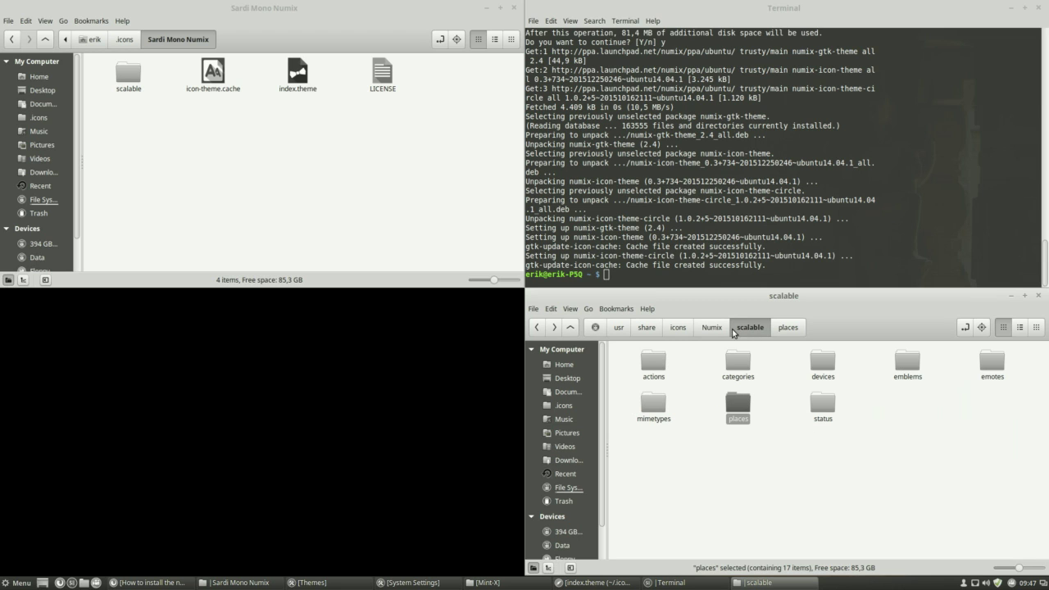
click(717, 328)
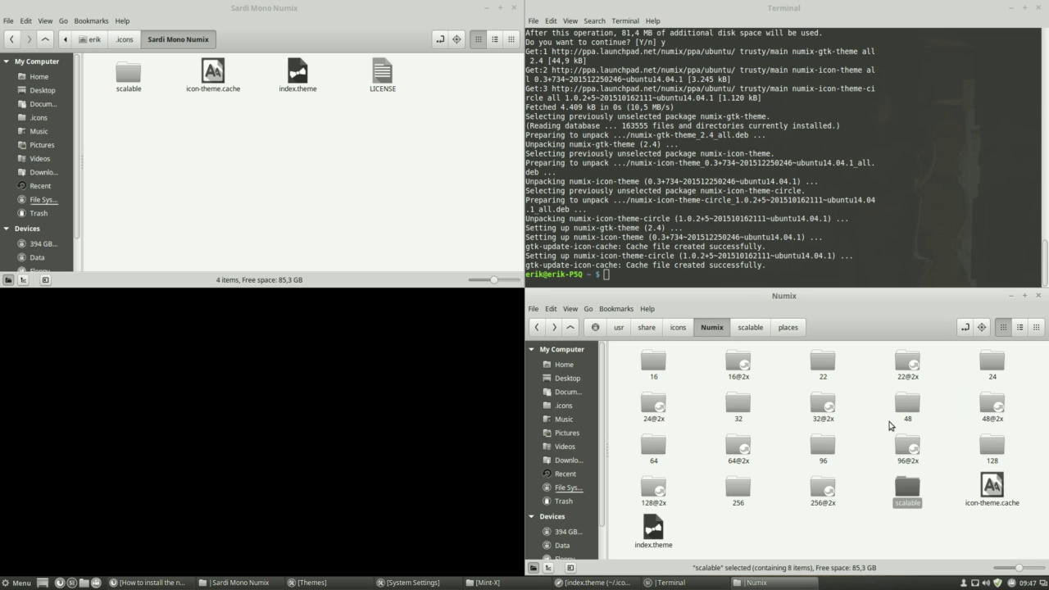
Open Numix's 48/places folder and scroll through its blue, orange, purple and other folder icons
click(908, 406)
double_click(907, 406)
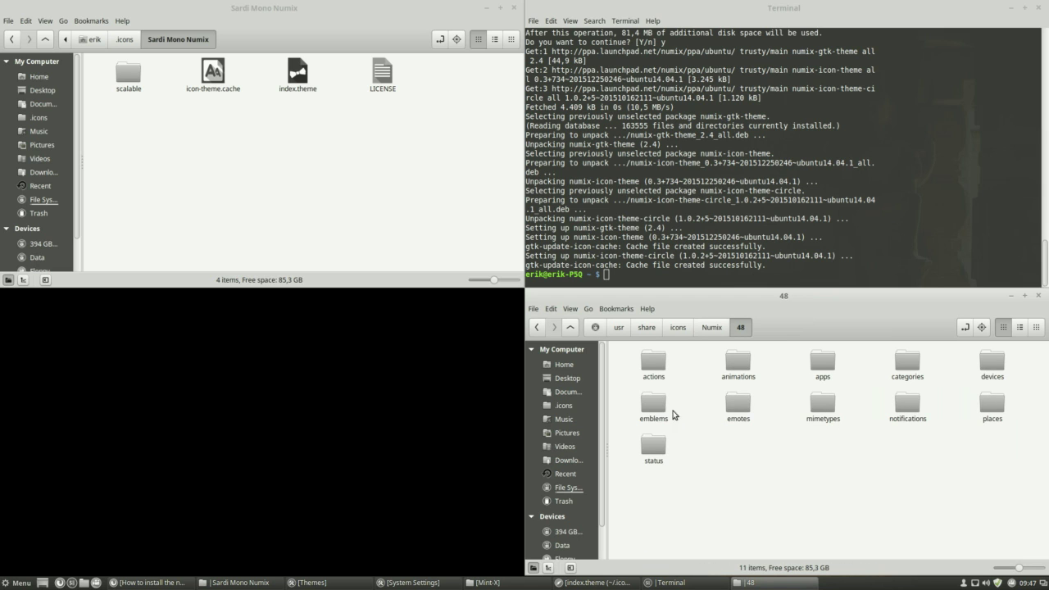
click(988, 405)
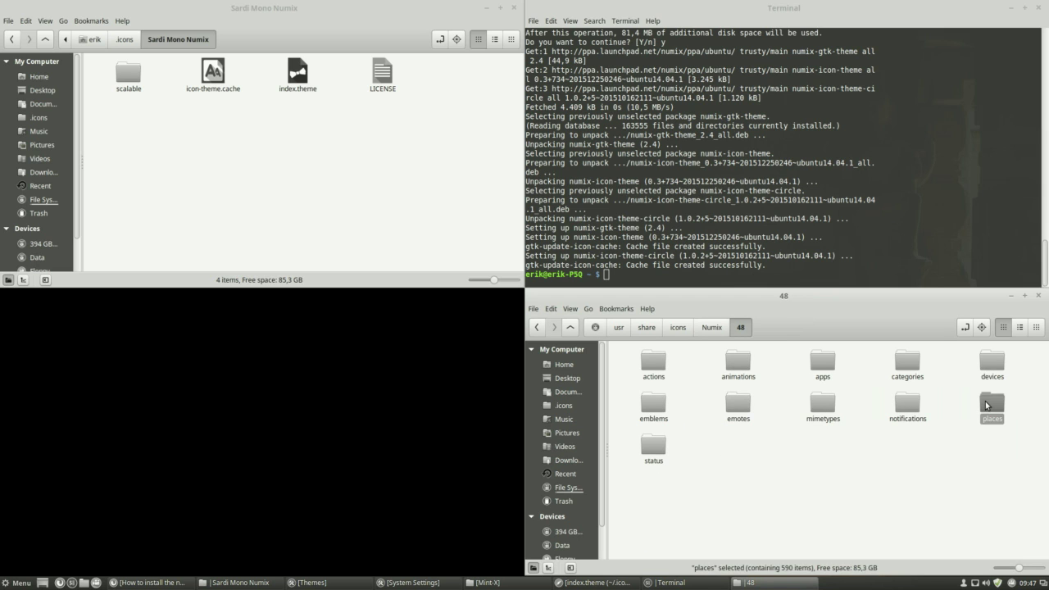
double_click(987, 405)
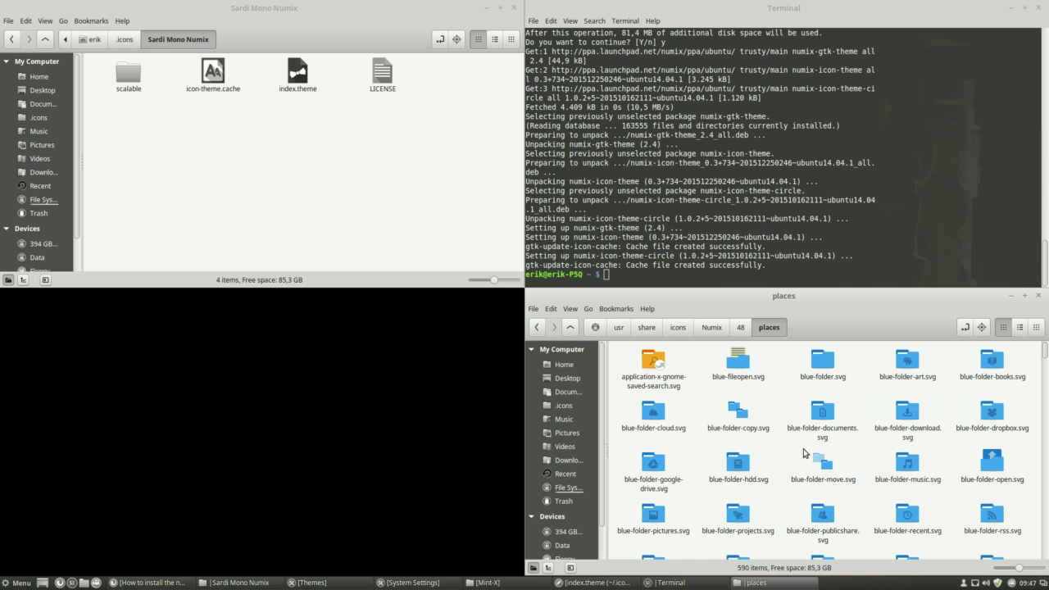
scroll(803, 453, down, 3)
scroll(803, 453, down, 3)
scroll(803, 454, down, 3)
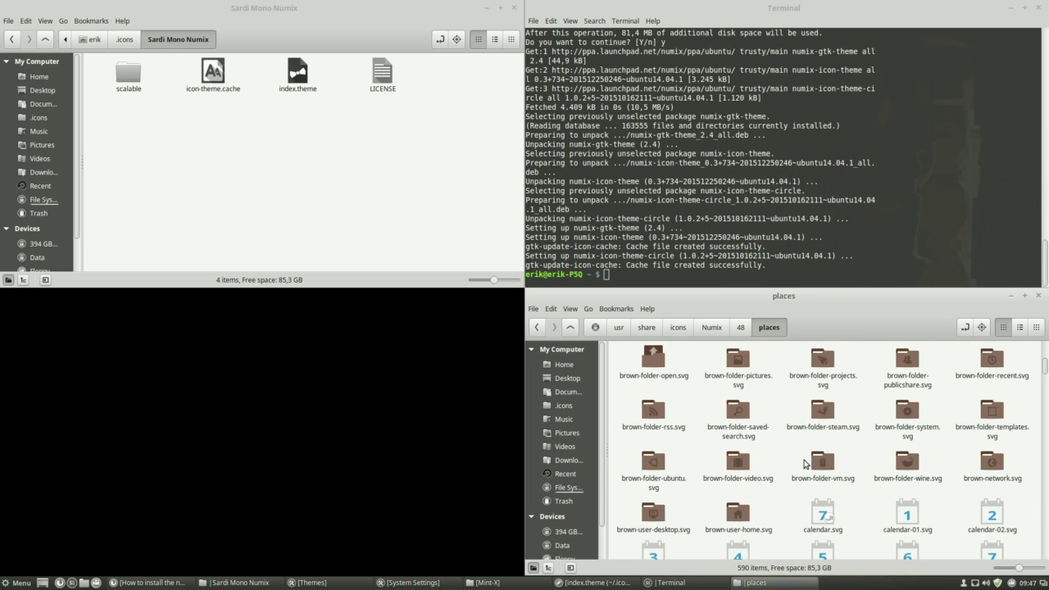
scroll(806, 463, down, 2)
scroll(812, 501, down, 3)
scroll(812, 487, down, 3)
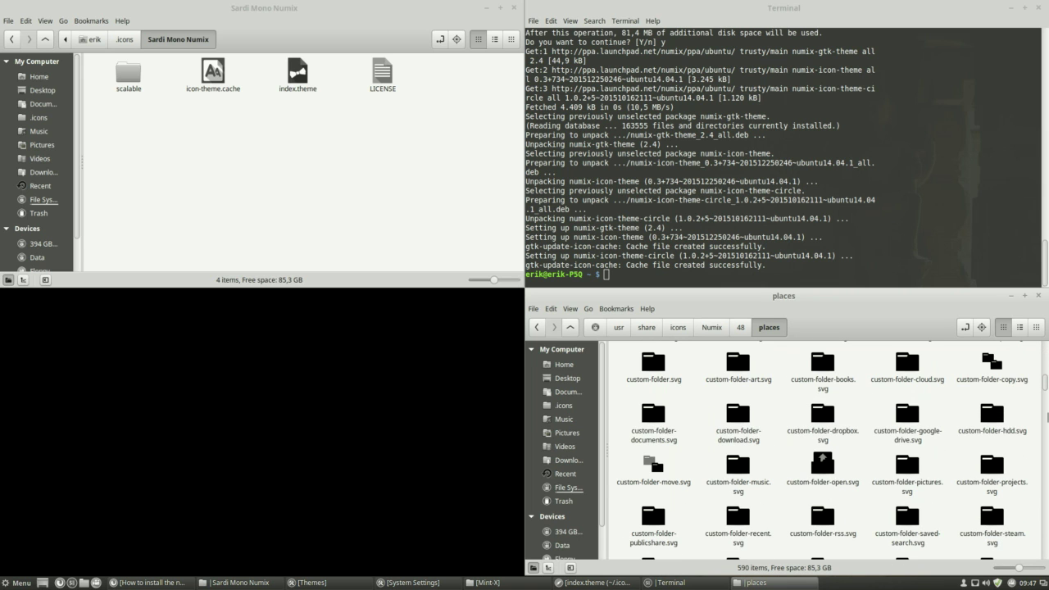
drag(1045, 387, 1044, 397)
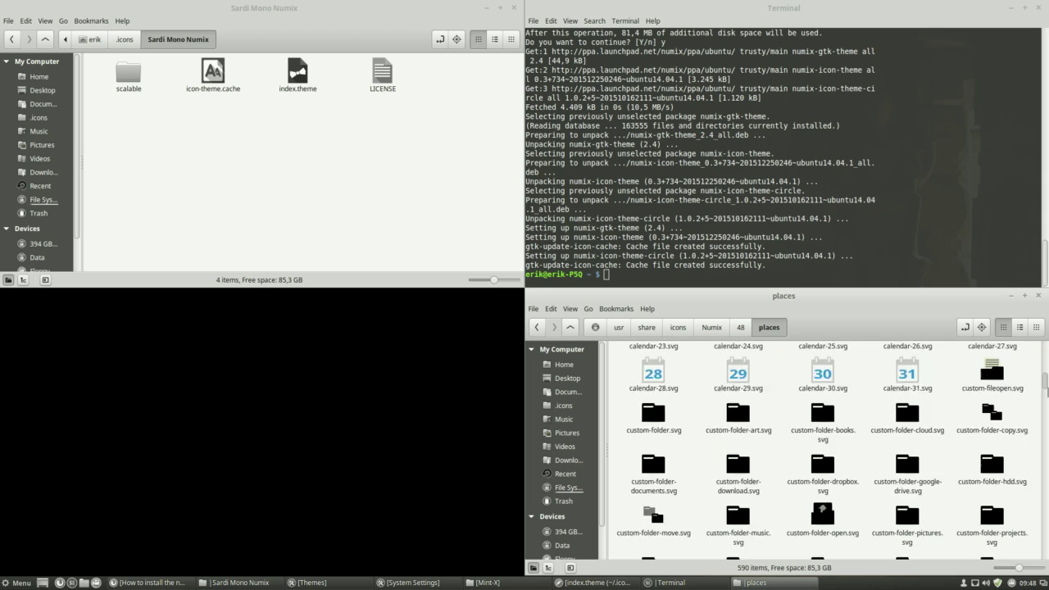
drag(1045, 397, 1045, 531)
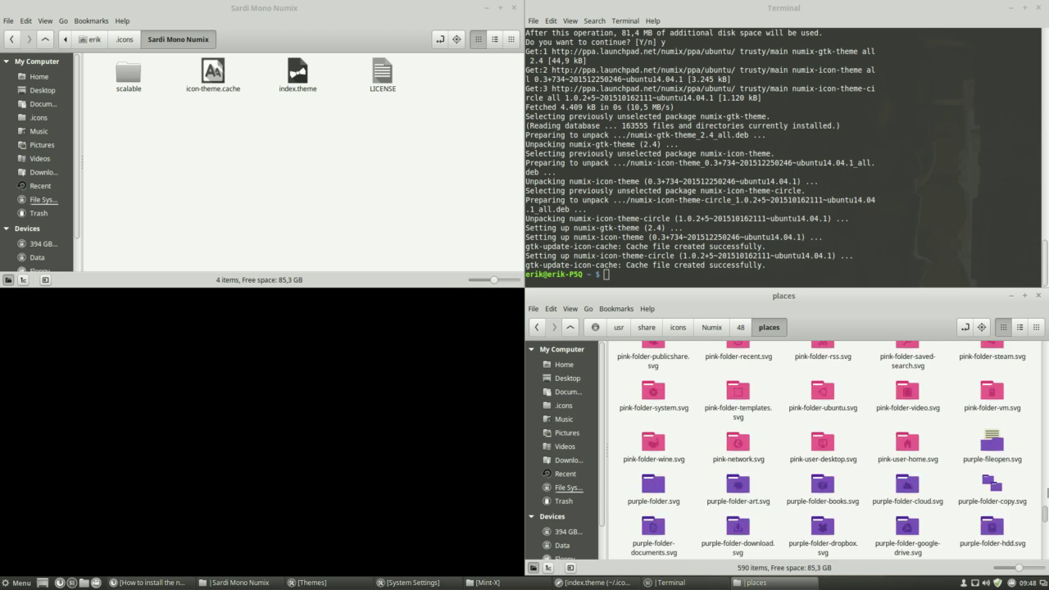
drag(1044, 531, 1045, 350)
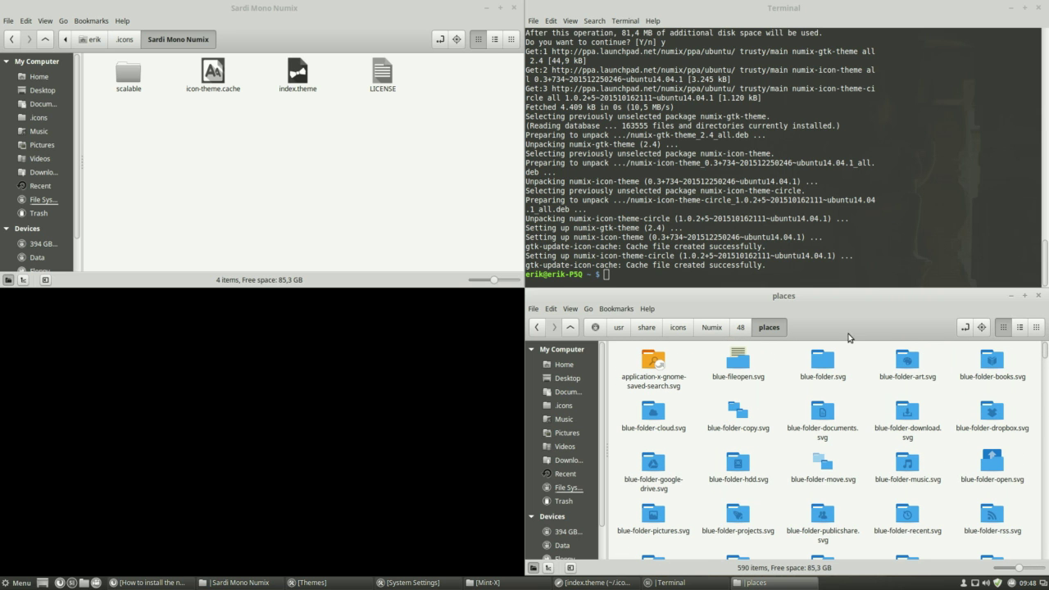
Look inside Numix-Circle's 48x48/apps folder, then go back to /usr/share/icons
click(716, 332)
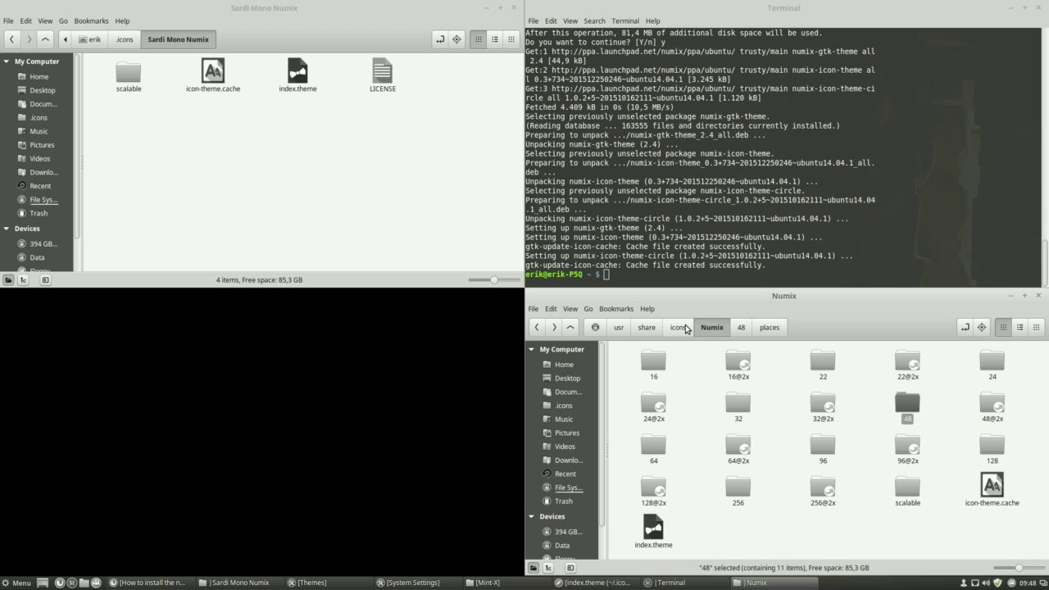
click(680, 336)
scroll(706, 504, down, 1)
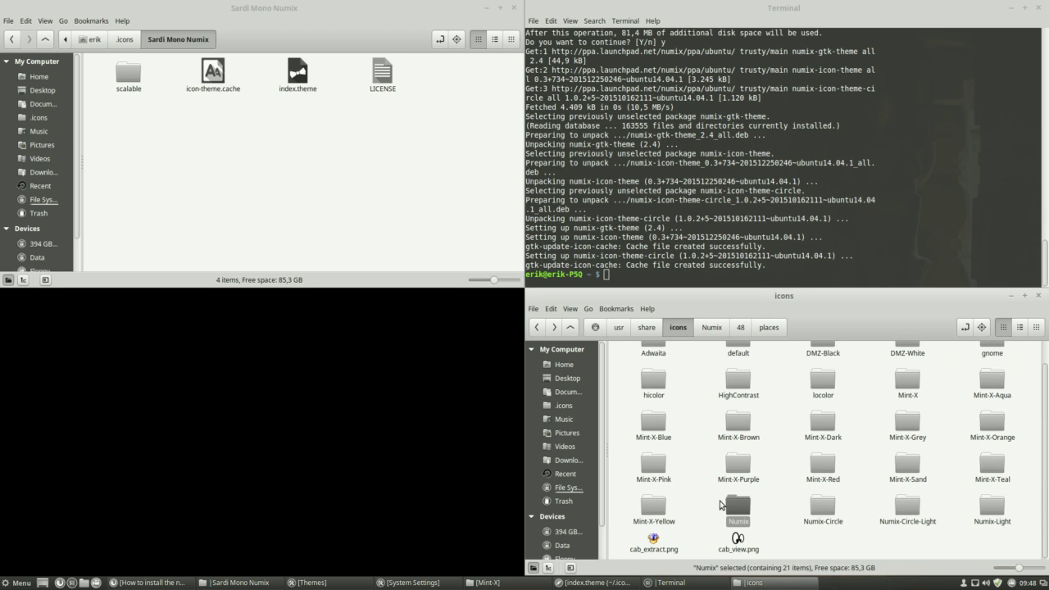
click(821, 513)
double_click(822, 513)
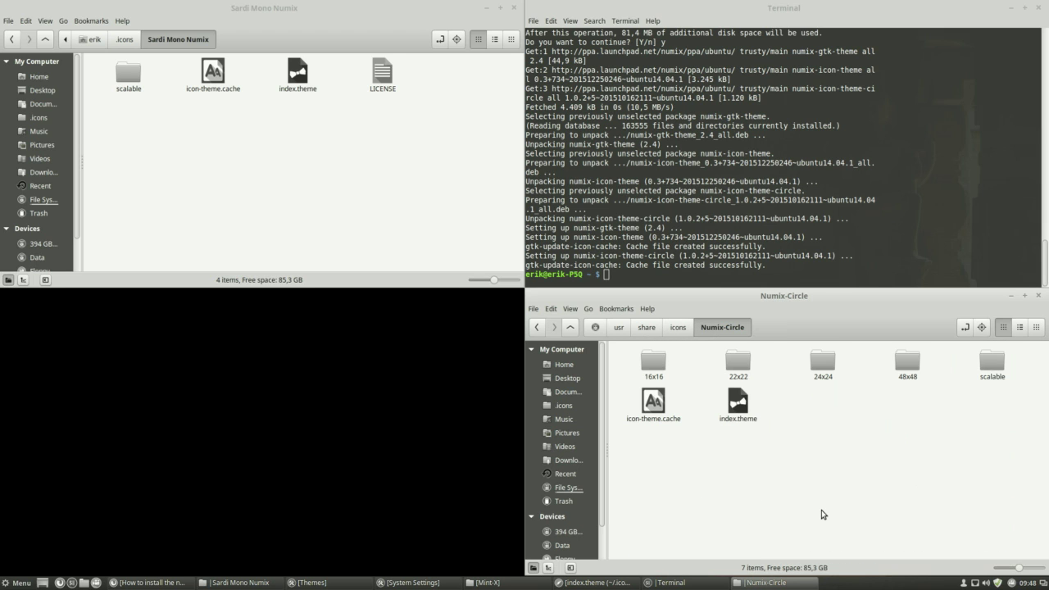
double_click(907, 364)
double_click(653, 363)
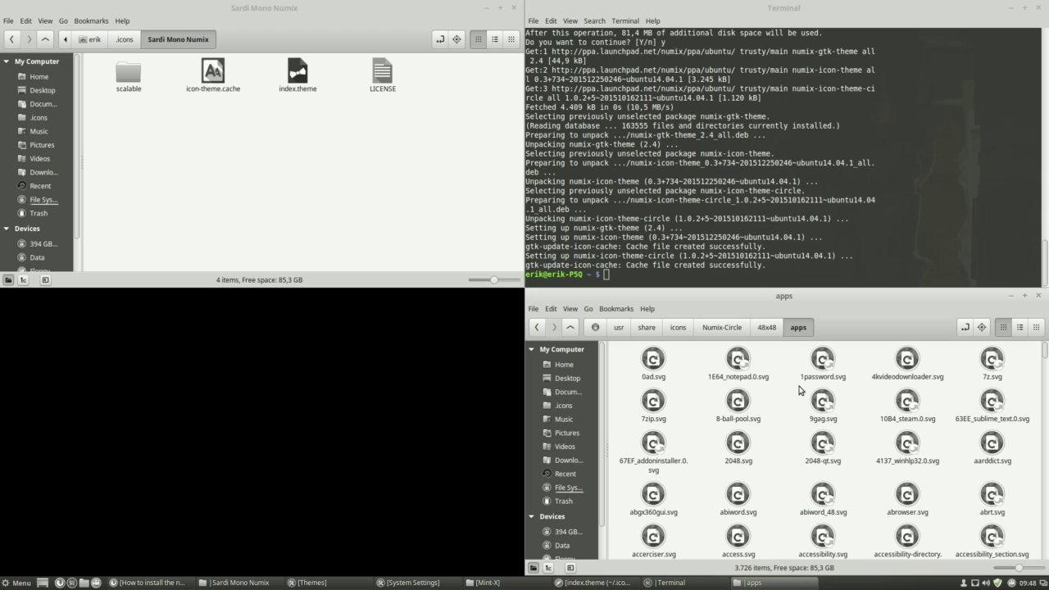
click(712, 329)
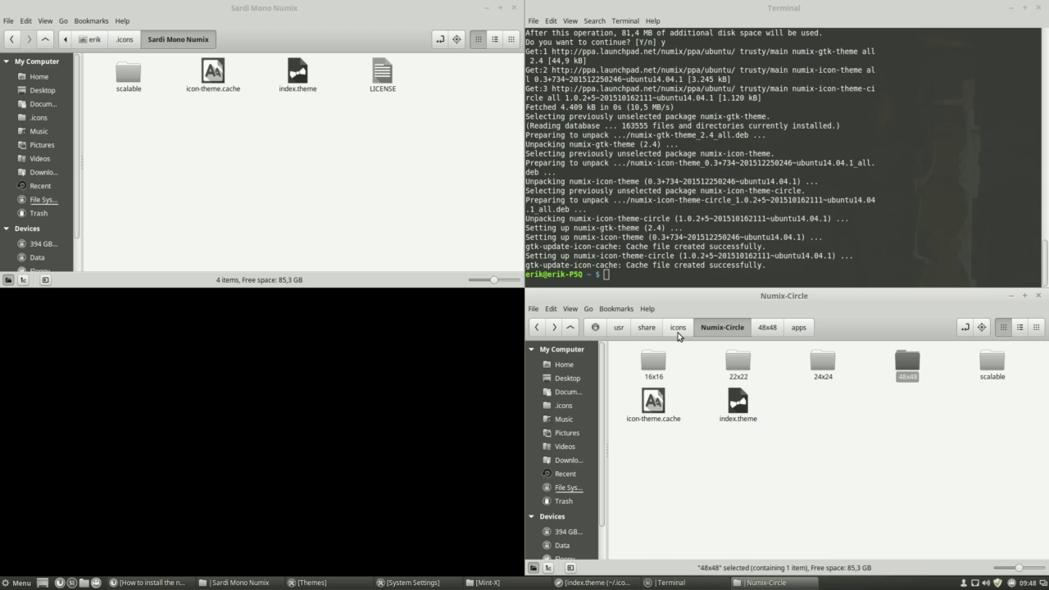
click(679, 331)
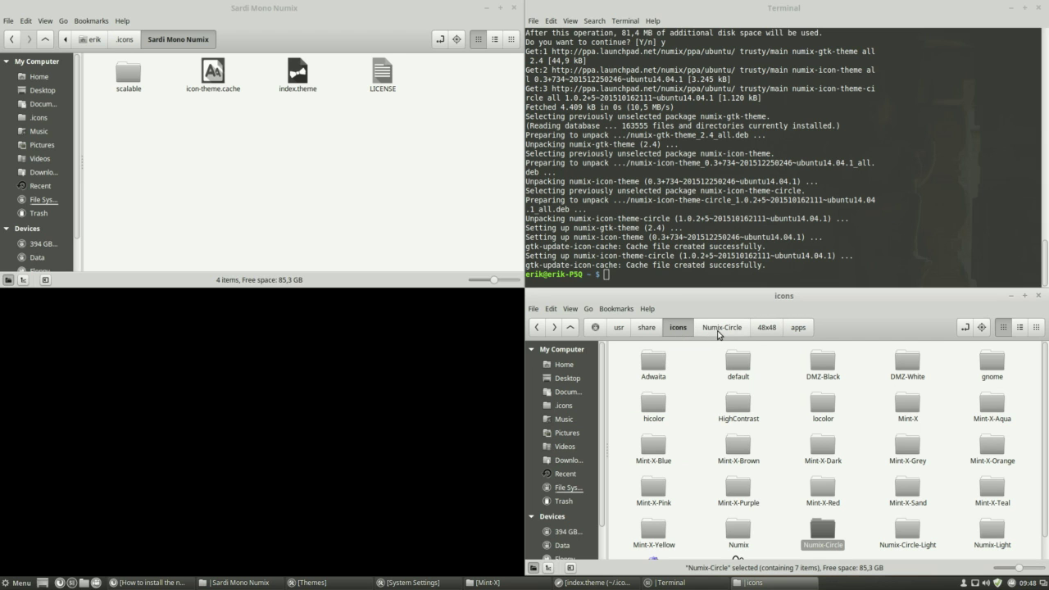
Check the 48x48 folders of Numix-Circle and Numix-Circle-Light for places icons
double_click(825, 534)
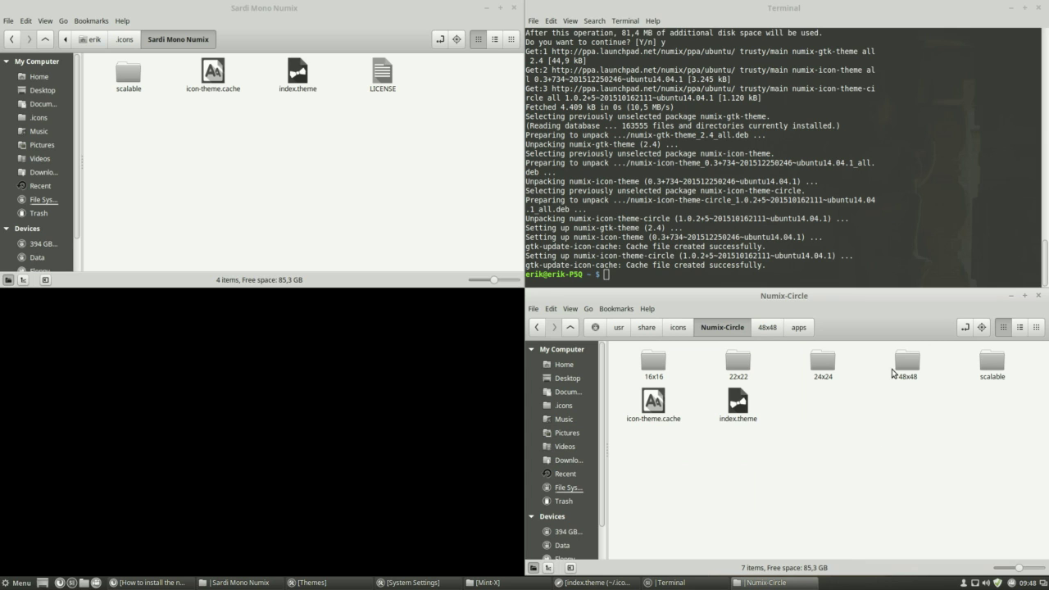
click(903, 363)
double_click(903, 363)
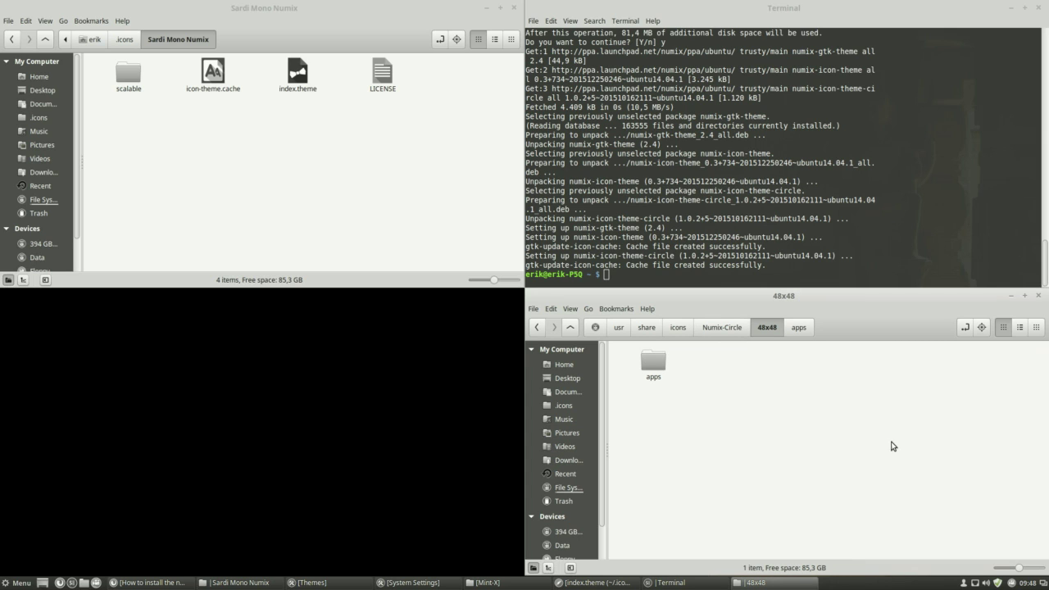
click(710, 330)
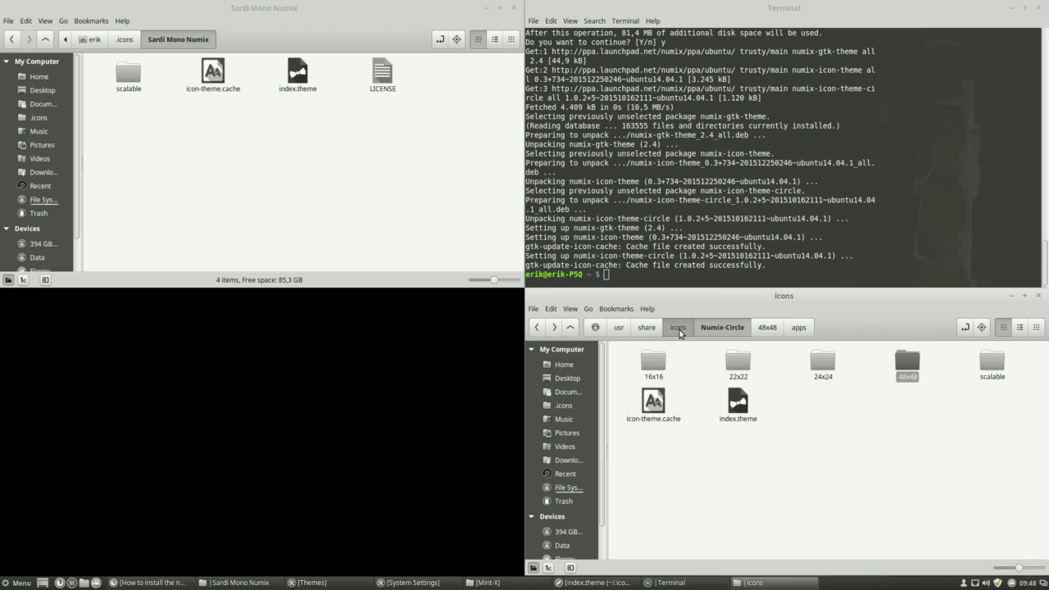
double_click(915, 527)
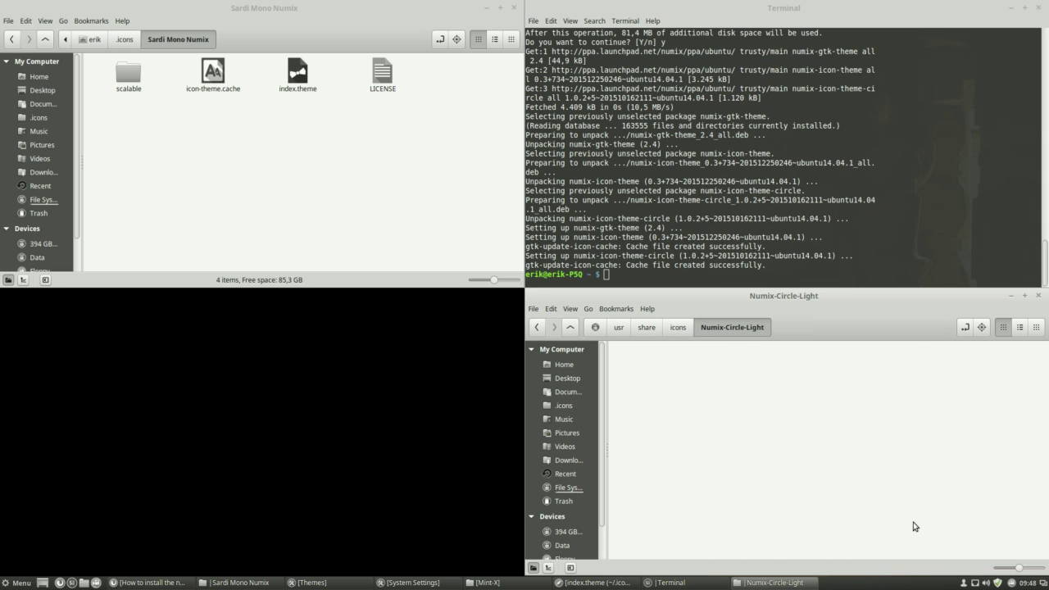
double_click(899, 365)
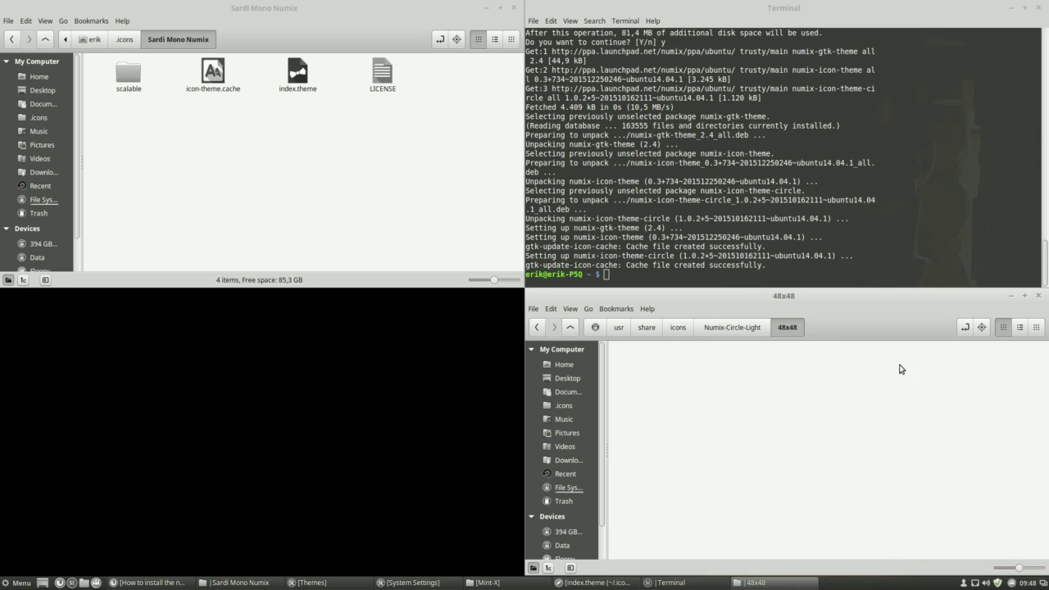
click(731, 327)
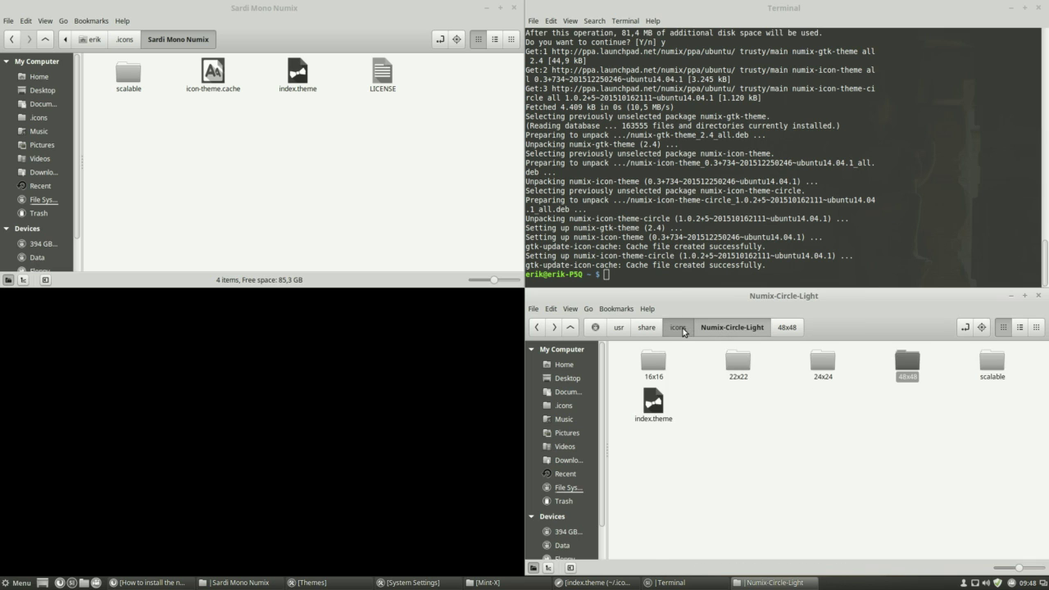
click(678, 327)
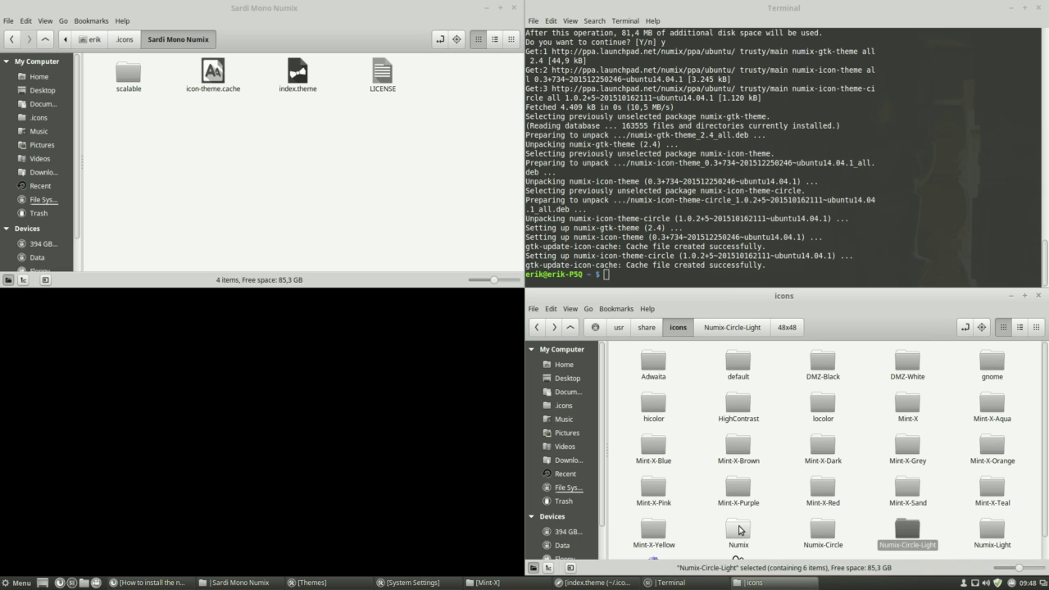
double_click(738, 528)
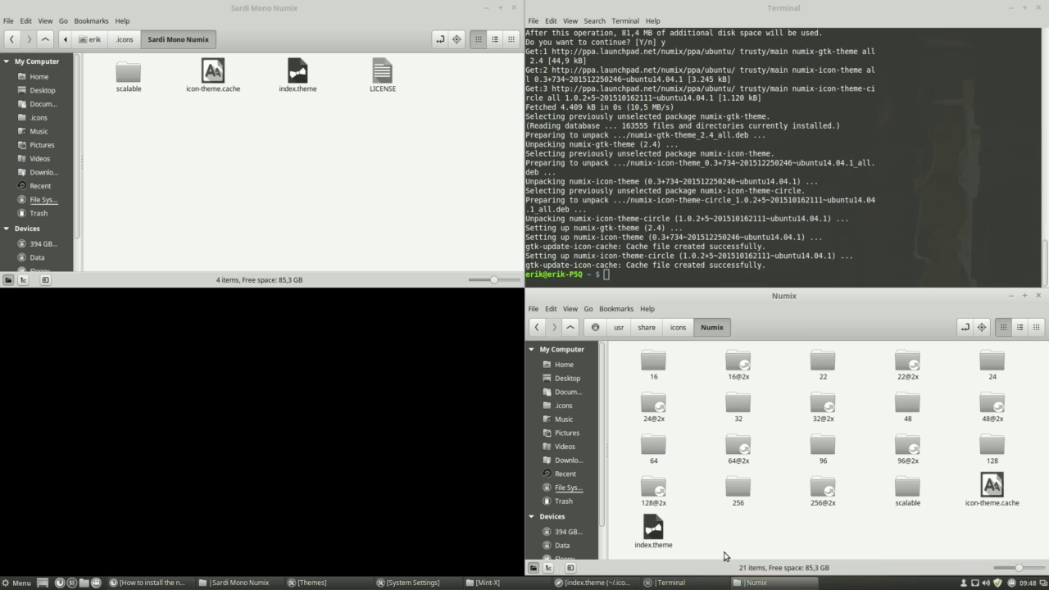
double_click(740, 485)
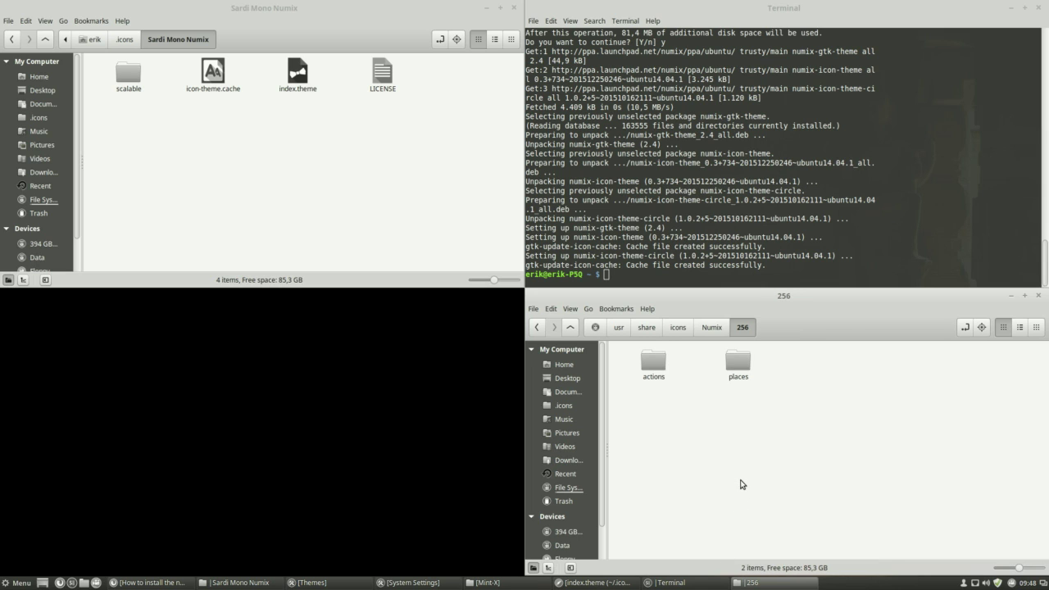
double_click(742, 364)
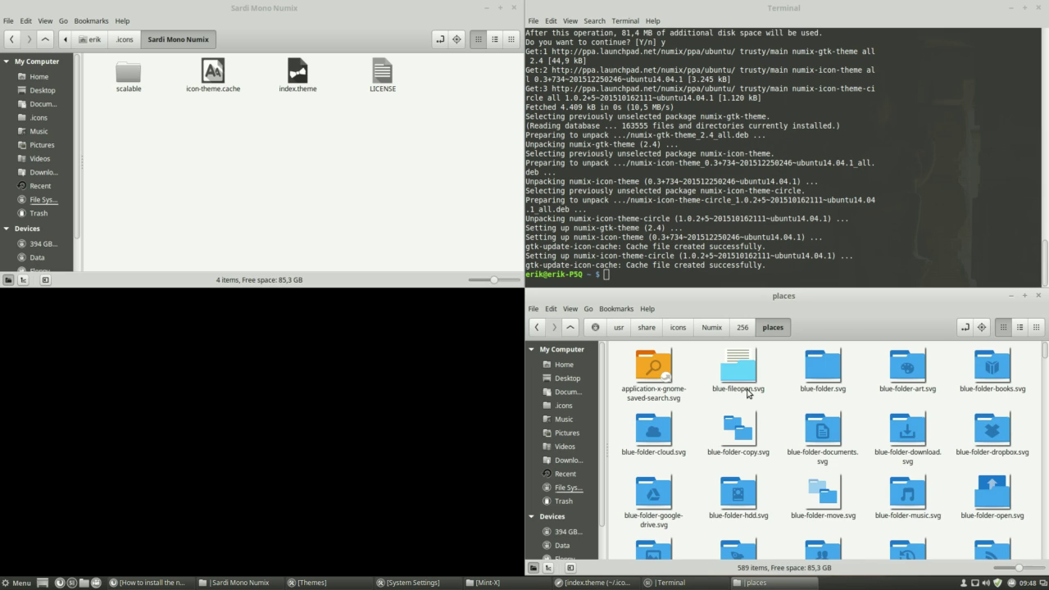
scroll(787, 507, down, 2)
scroll(786, 506, down, 3)
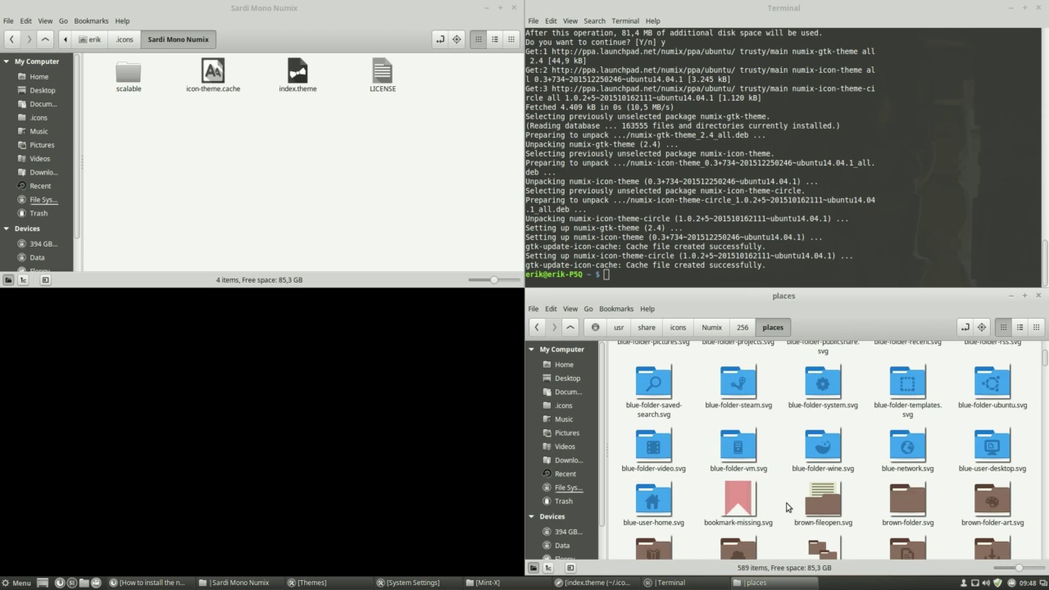
scroll(787, 506, down, 3)
scroll(786, 506, down, 3)
scroll(787, 506, down, 3)
scroll(786, 506, down, 1)
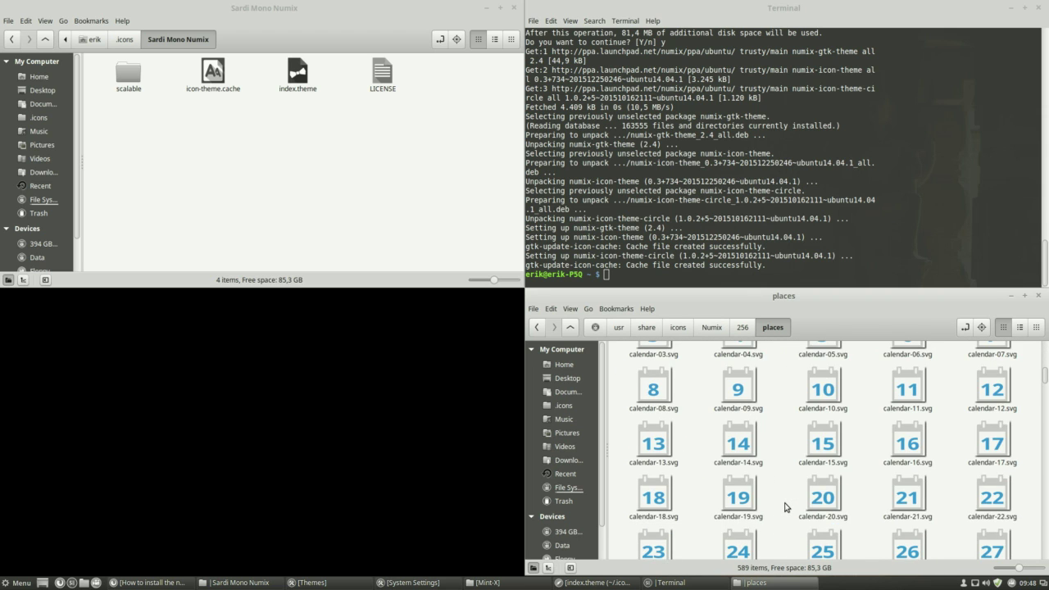
scroll(786, 506, down, 3)
scroll(786, 506, down, 3)
scroll(787, 506, down, 3)
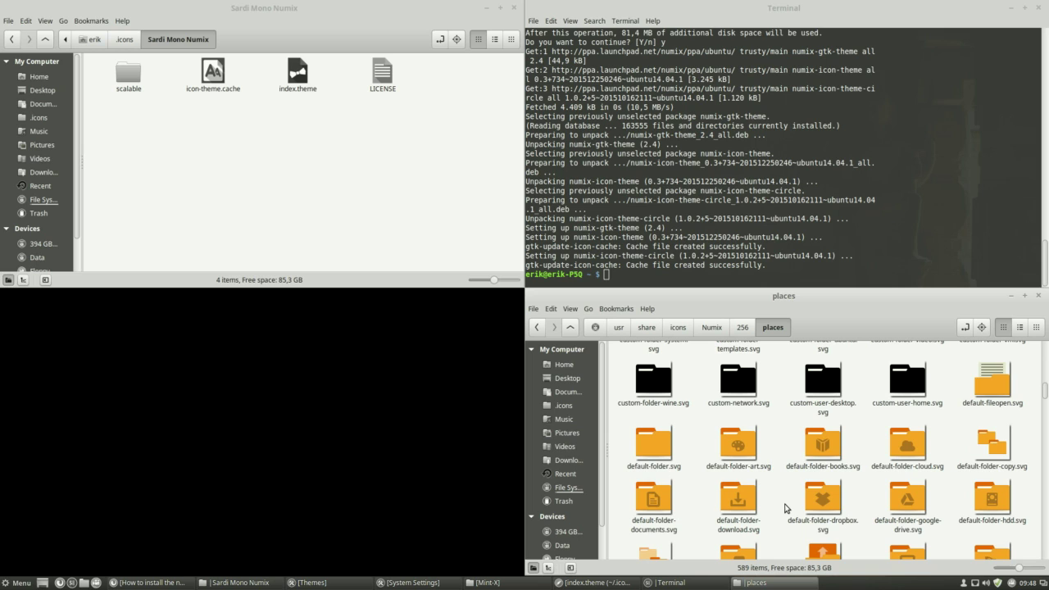
click(996, 396)
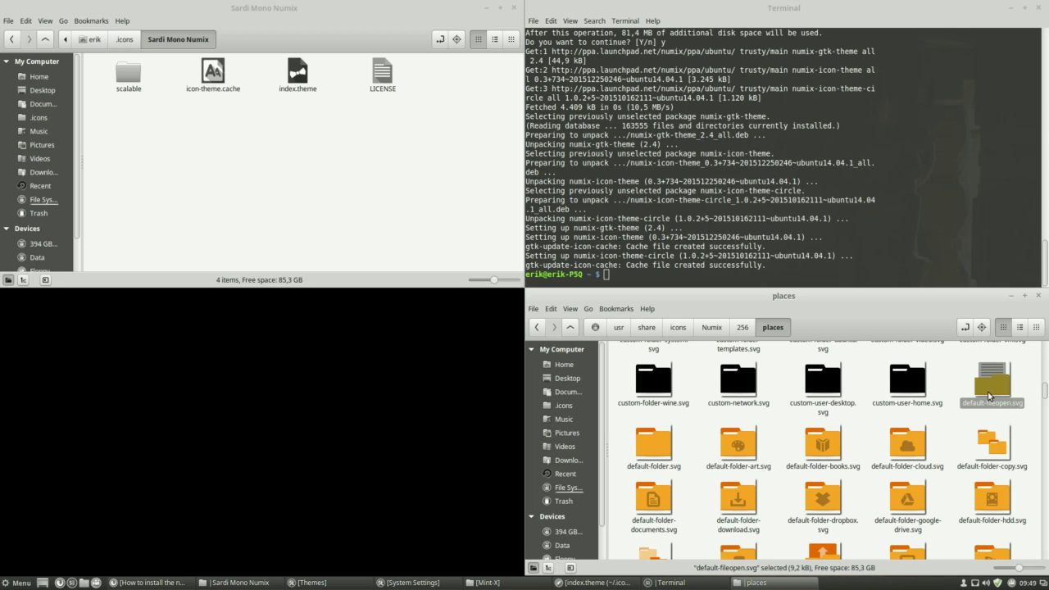
scroll(971, 415, down, 2)
scroll(972, 415, down, 2)
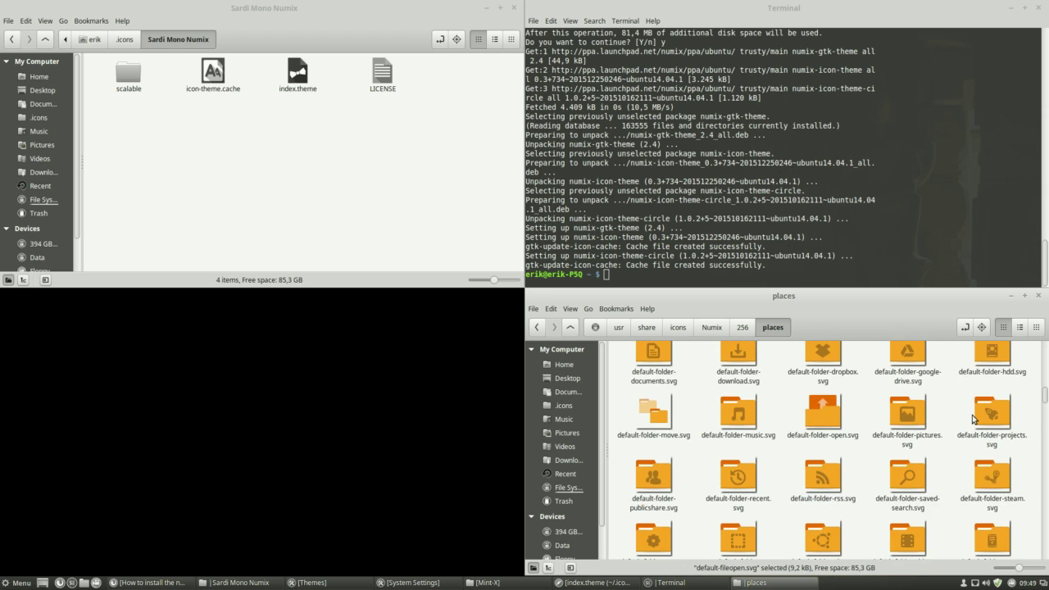
scroll(972, 415, down, 1)
scroll(972, 420, down, 3)
scroll(971, 421, down, 2)
scroll(970, 423, down, 2)
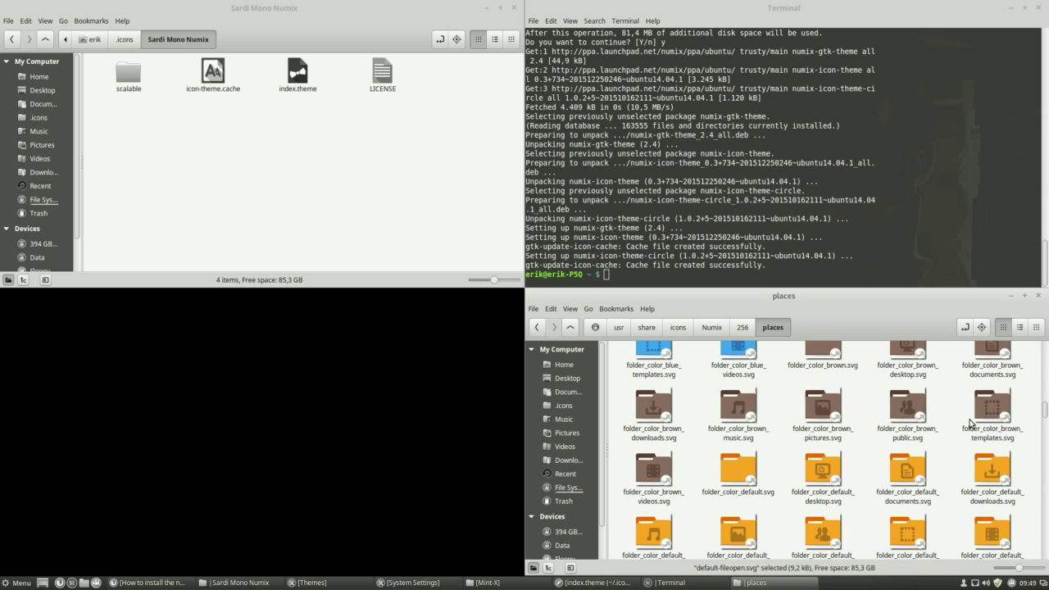
scroll(968, 425, down, 2)
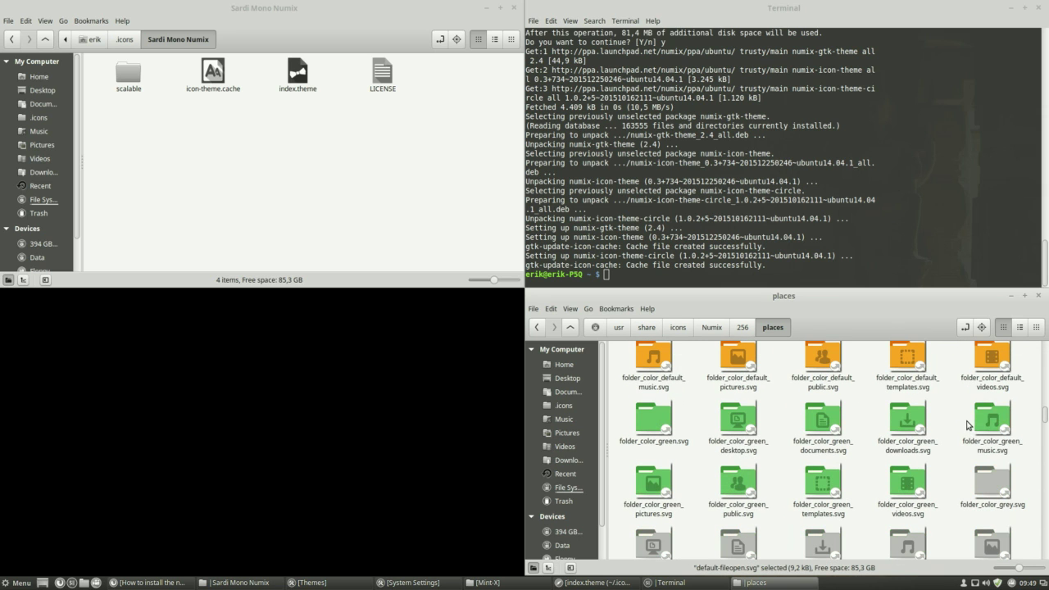
click(1013, 583)
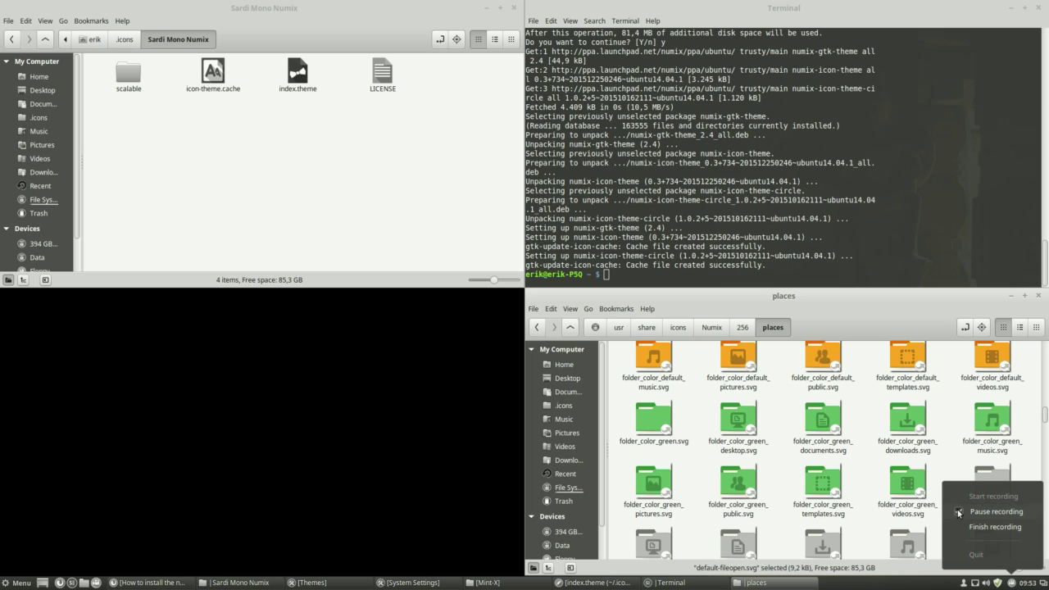
Browse Numix's scalable, places and places/old folders, then return to Numix scalable
click(860, 322)
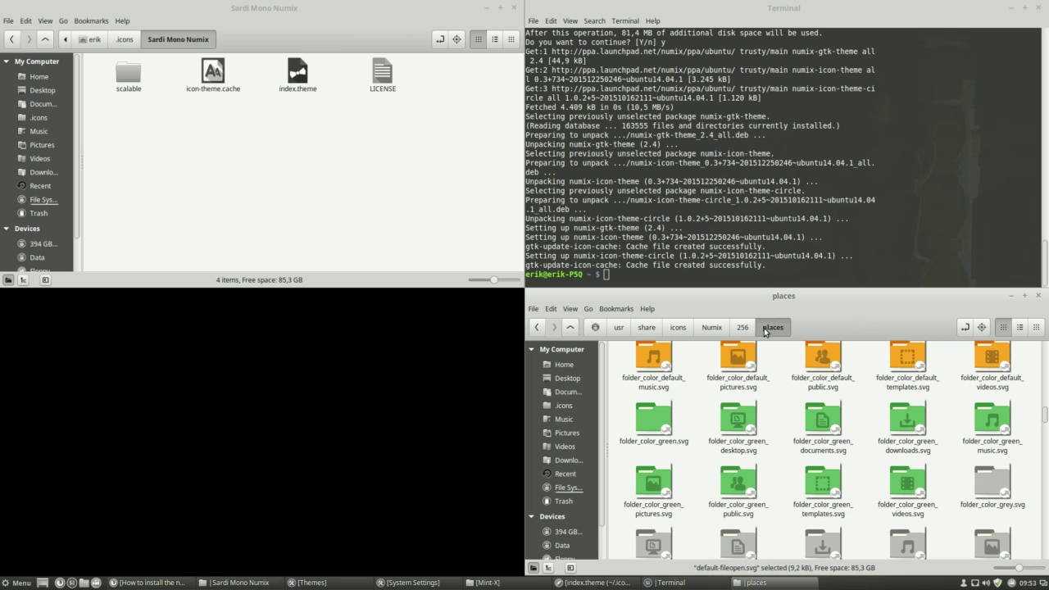
click(714, 329)
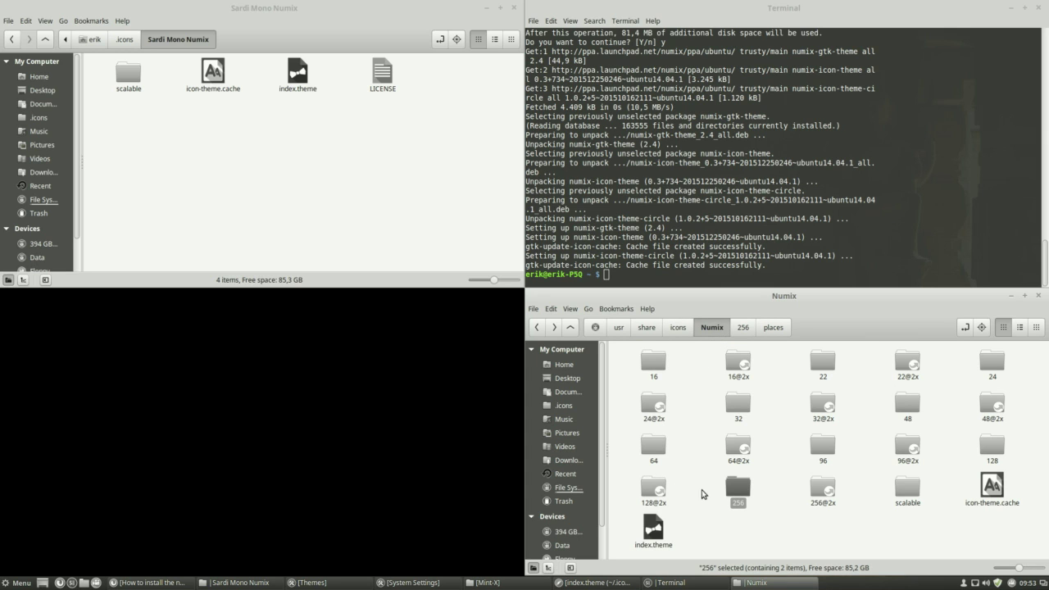
double_click(905, 489)
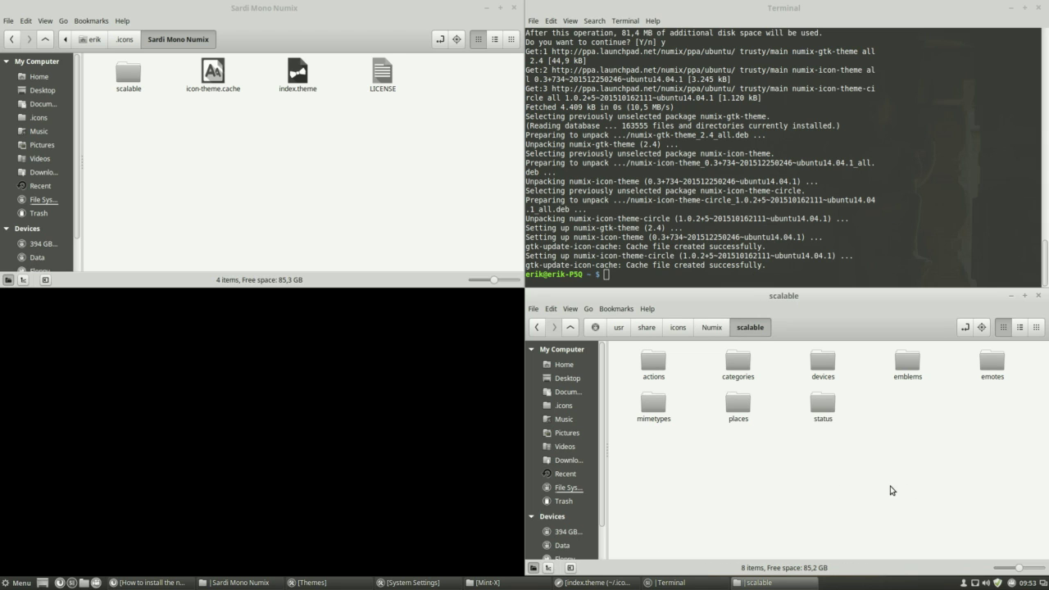
double_click(738, 404)
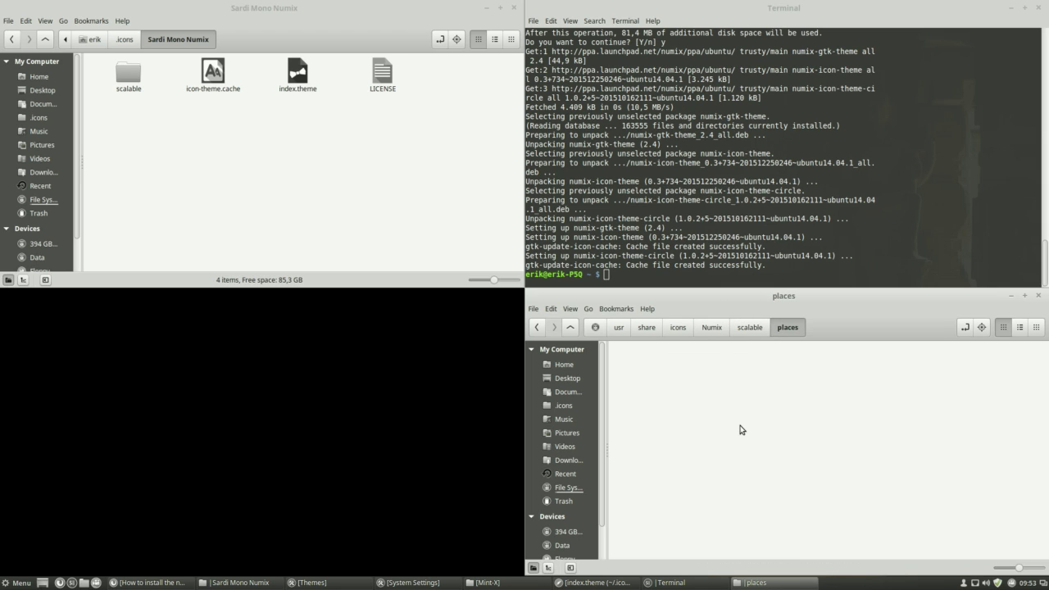
double_click(654, 361)
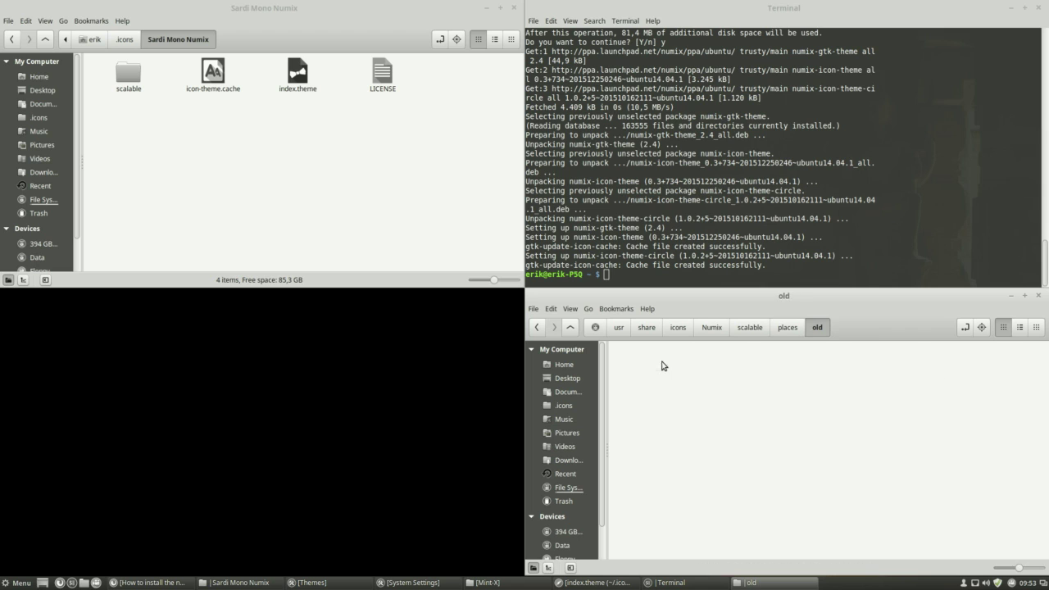
click(750, 327)
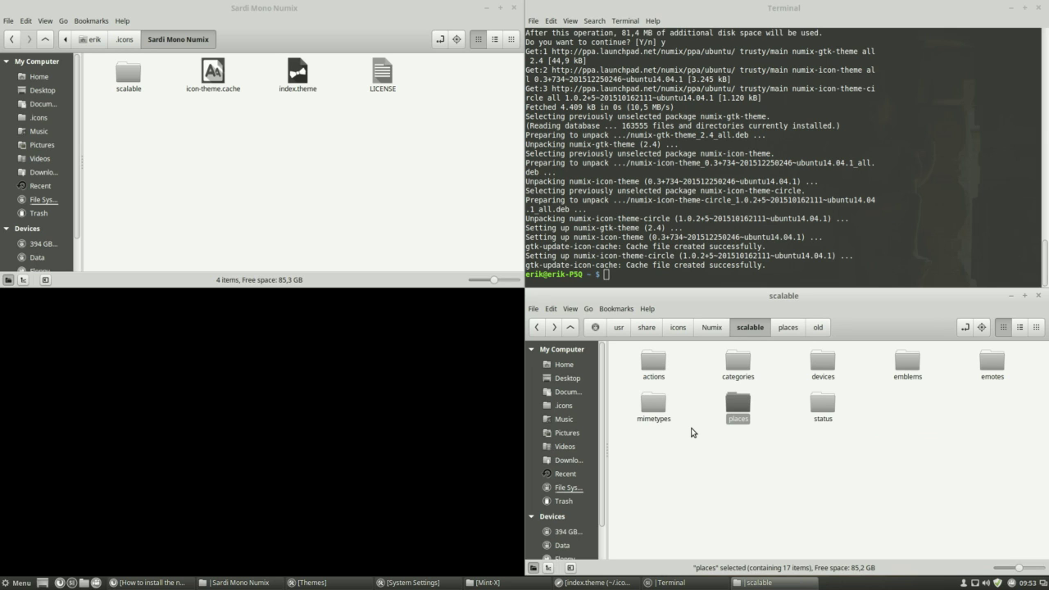
Look inside the Sardi Mono Numix scalable folder, then return to its theme folder
click(135, 73)
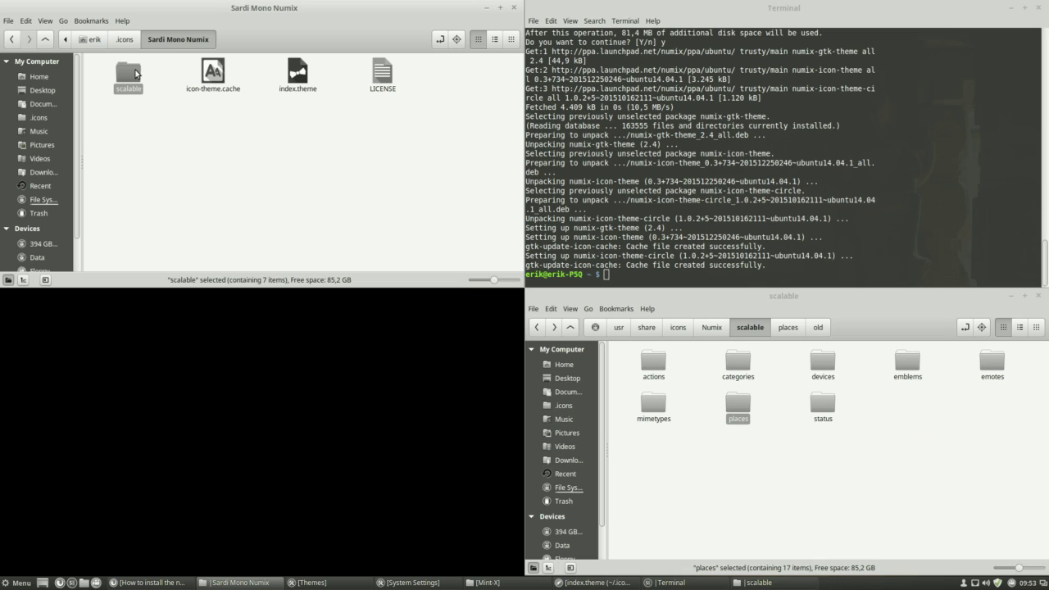
double_click(135, 73)
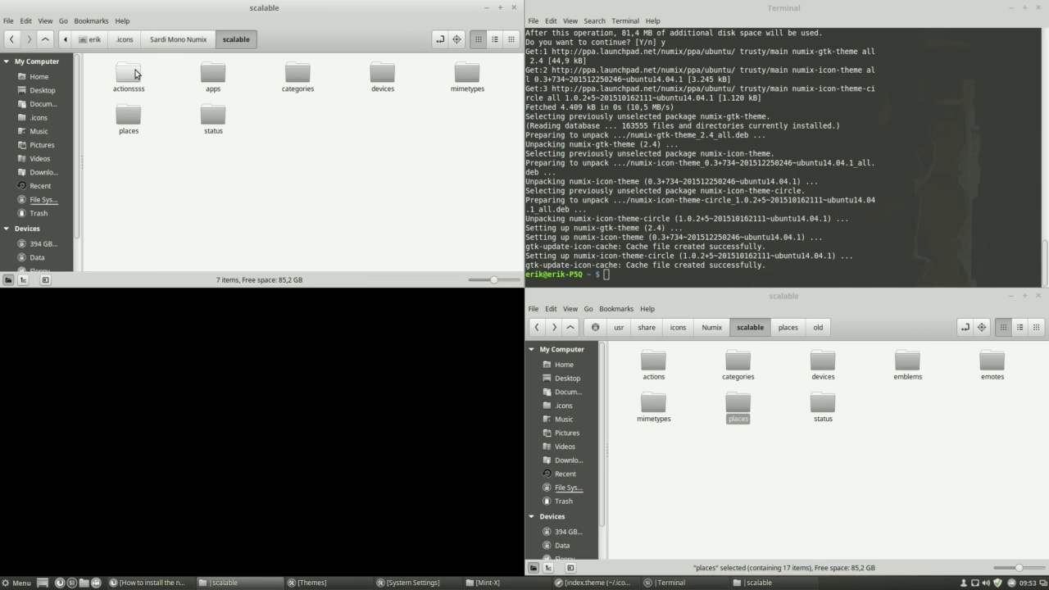
click(167, 43)
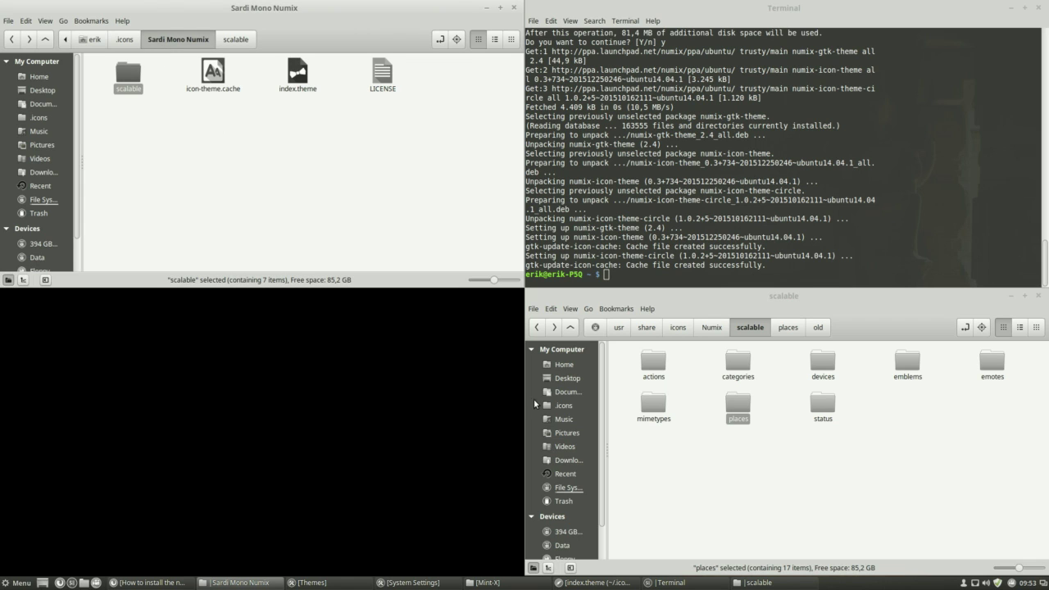
Open Numix's scalable/places folder with its 17 symbolic icons and the old subfolder
click(668, 430)
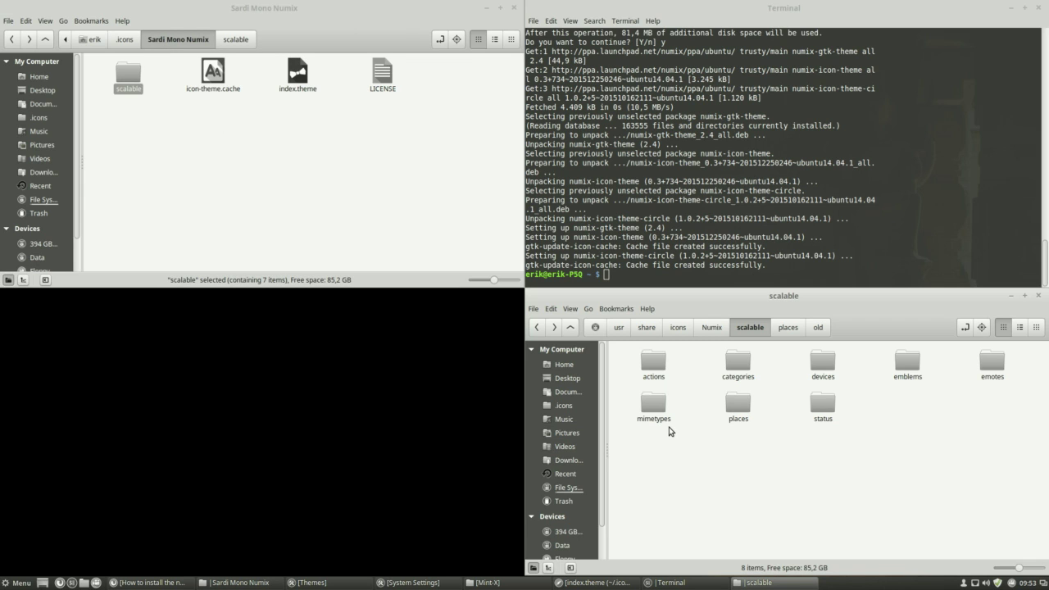
double_click(738, 405)
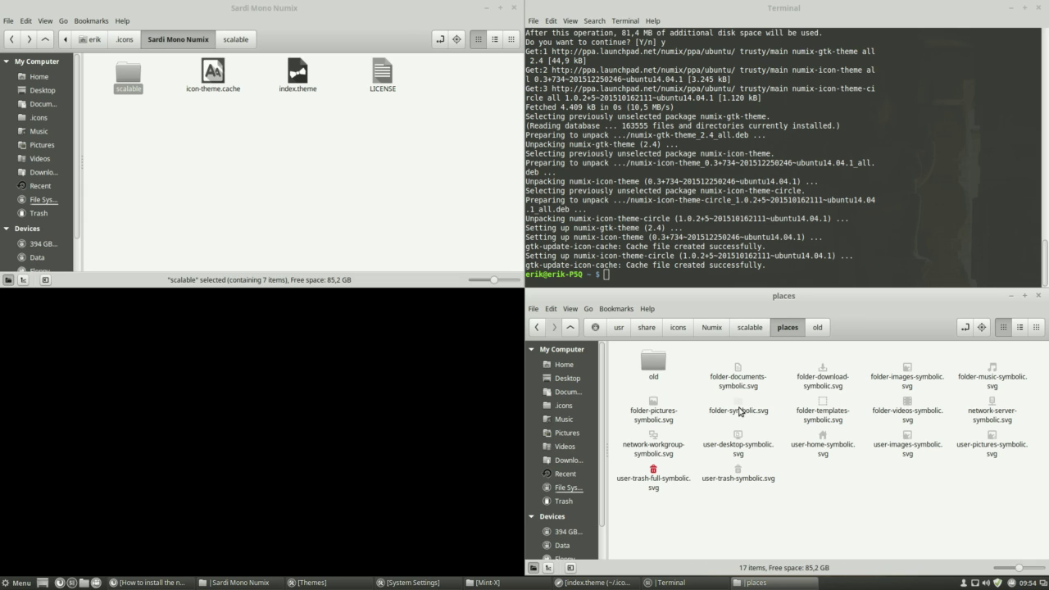
click(743, 333)
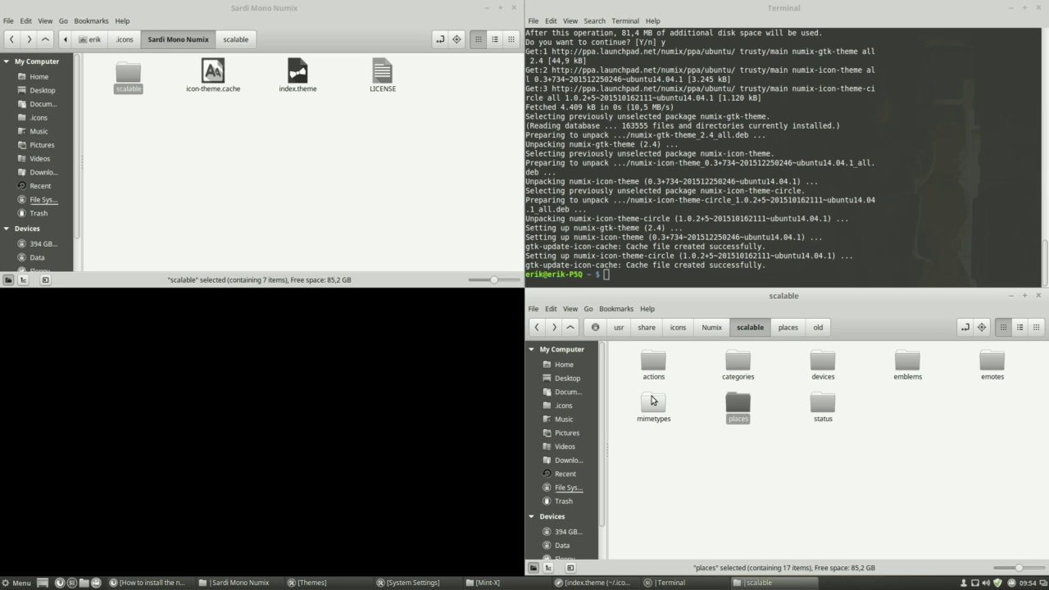
double_click(739, 405)
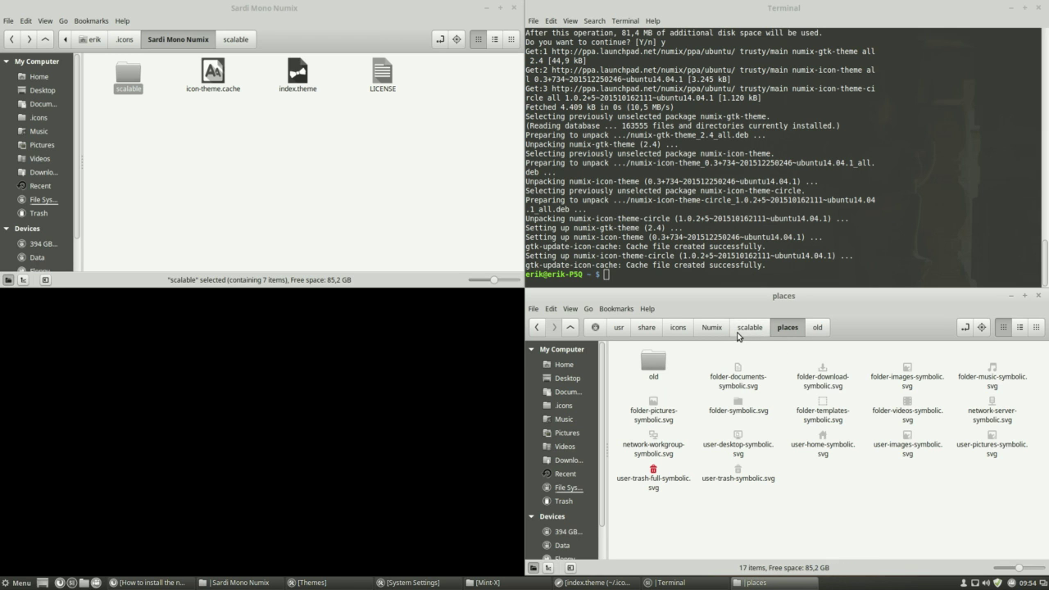
Scroll through Numix's 16/places folder icons
click(711, 327)
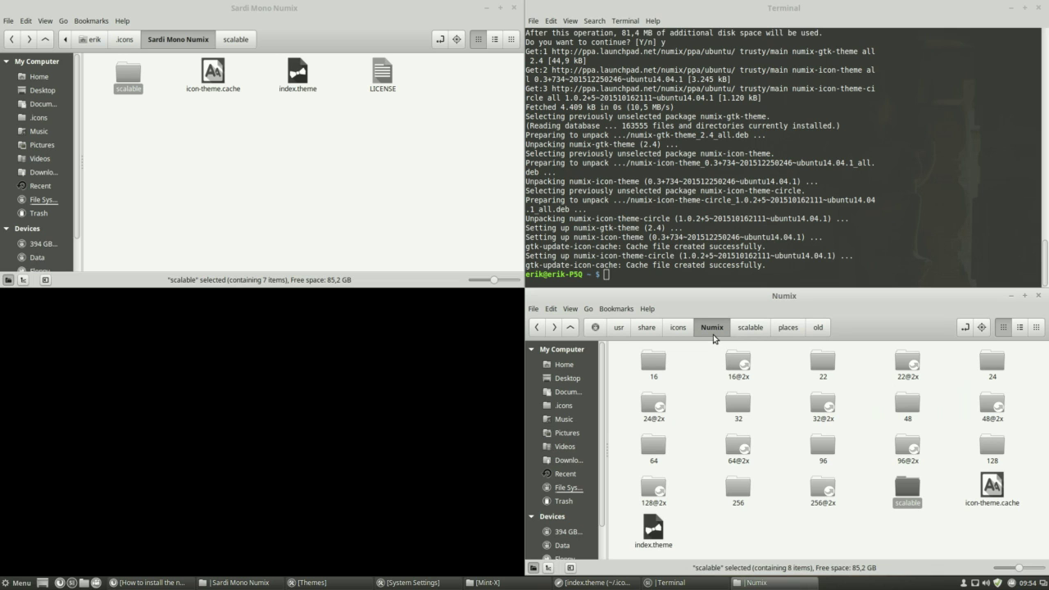
double_click(655, 364)
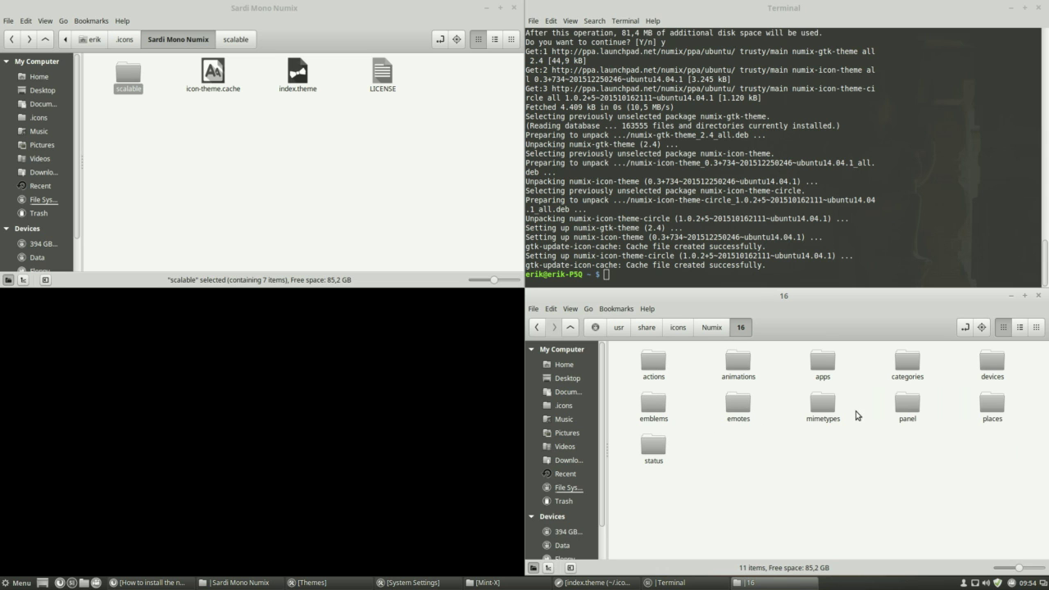
double_click(992, 406)
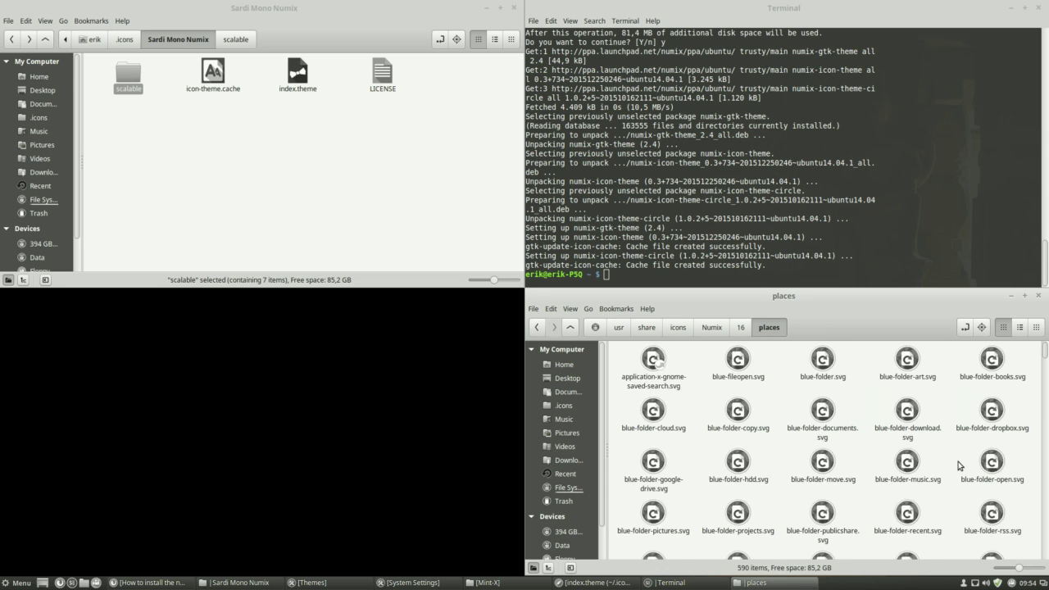
scroll(828, 466, down, 5)
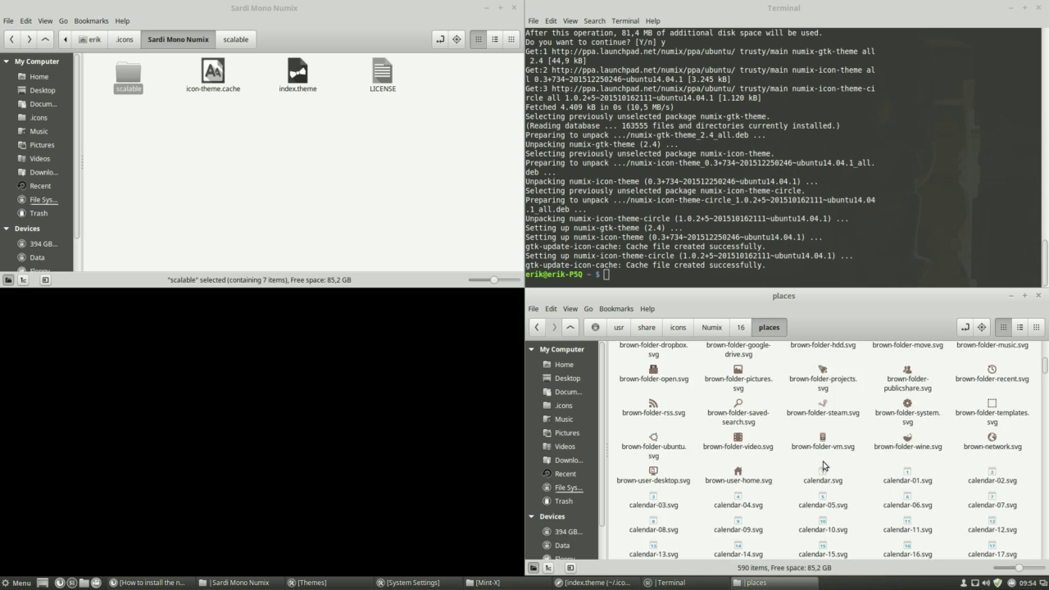
scroll(823, 466, down, 2)
scroll(823, 467, down, 3)
scroll(823, 468, down, 3)
scroll(822, 472, down, 3)
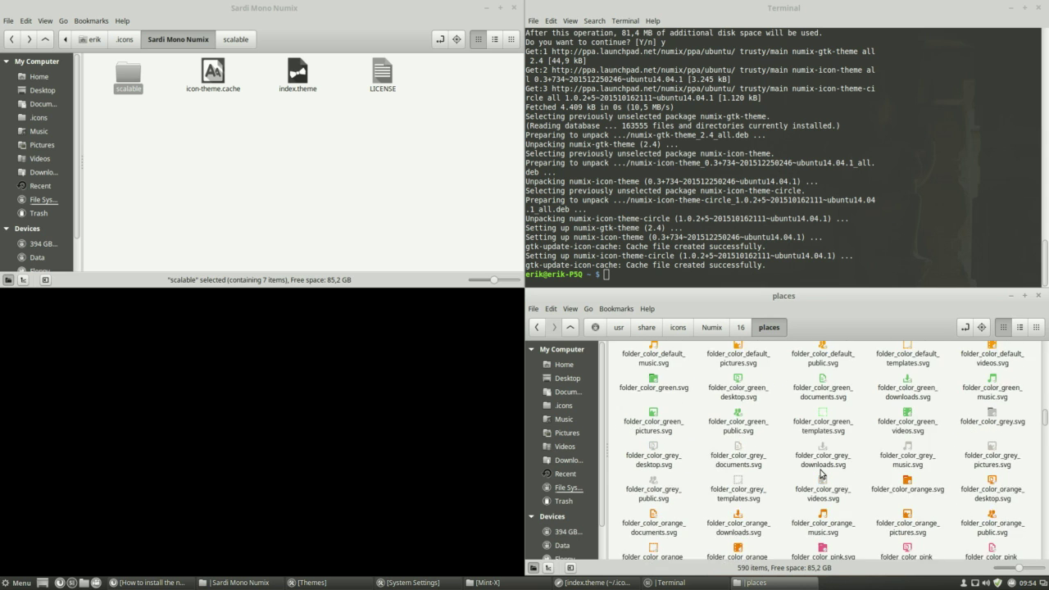
scroll(822, 471, down, 2)
scroll(819, 467, down, 3)
scroll(815, 434, down, 3)
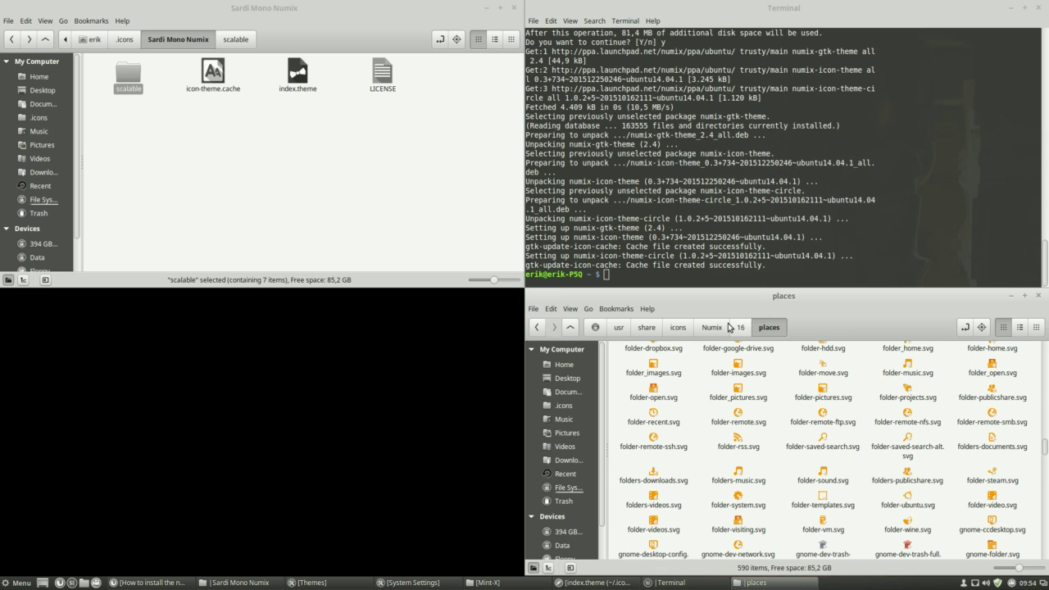
Open Numix's 256@2x/places folder and scroll its 589 coloured folder icons
click(715, 327)
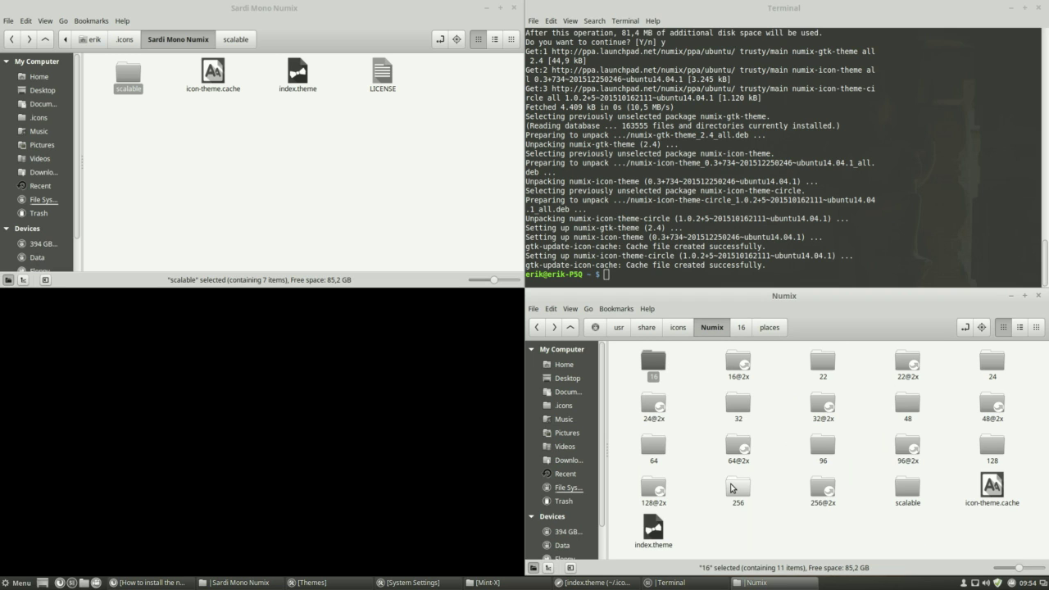
click(736, 488)
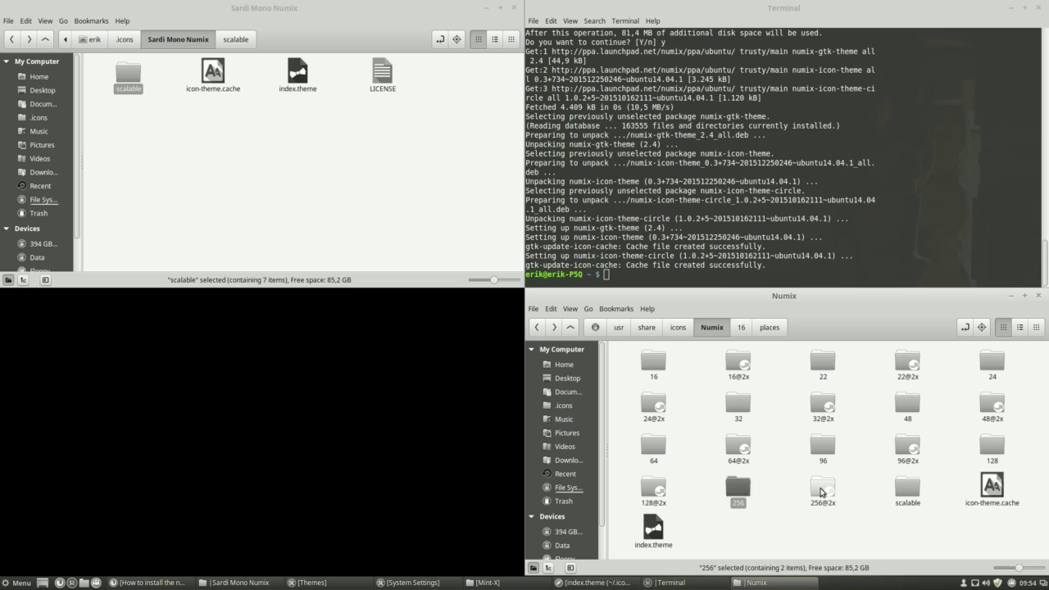
click(822, 490)
double_click(822, 491)
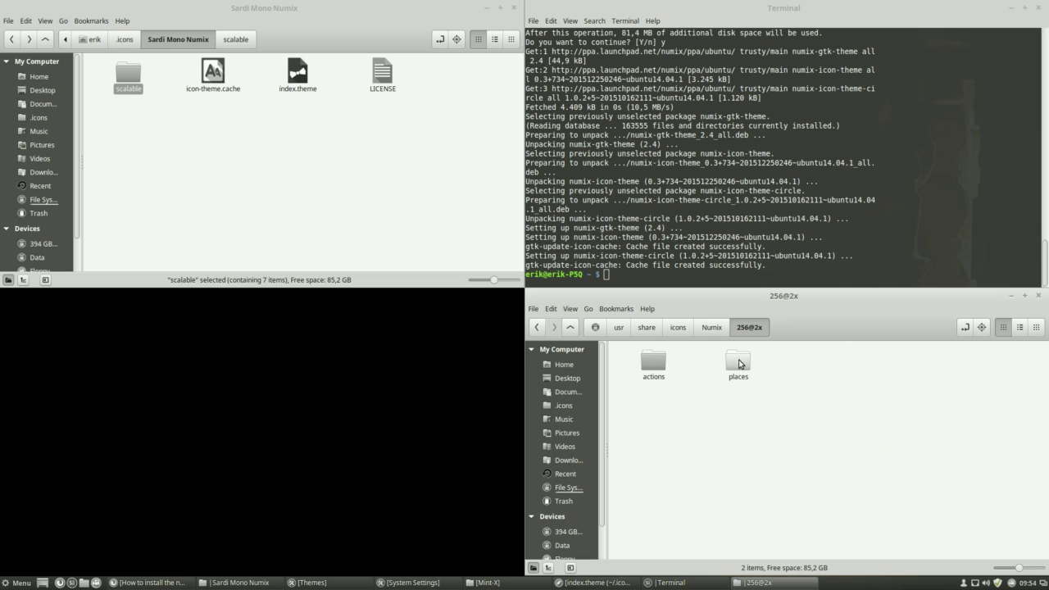
double_click(737, 363)
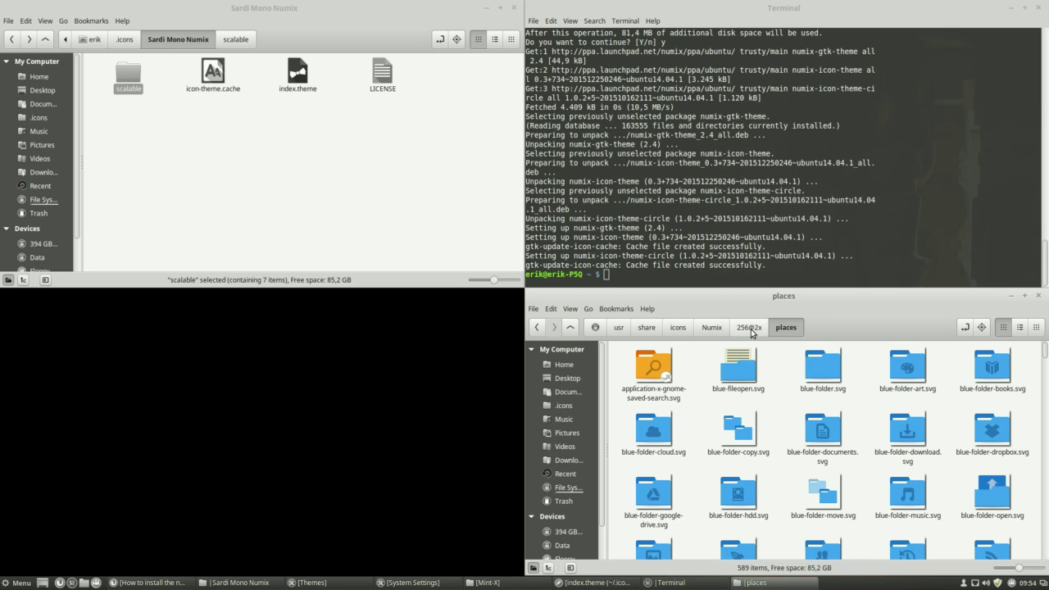
scroll(762, 451, down, 5)
scroll(764, 463, down, 5)
scroll(764, 464, down, 5)
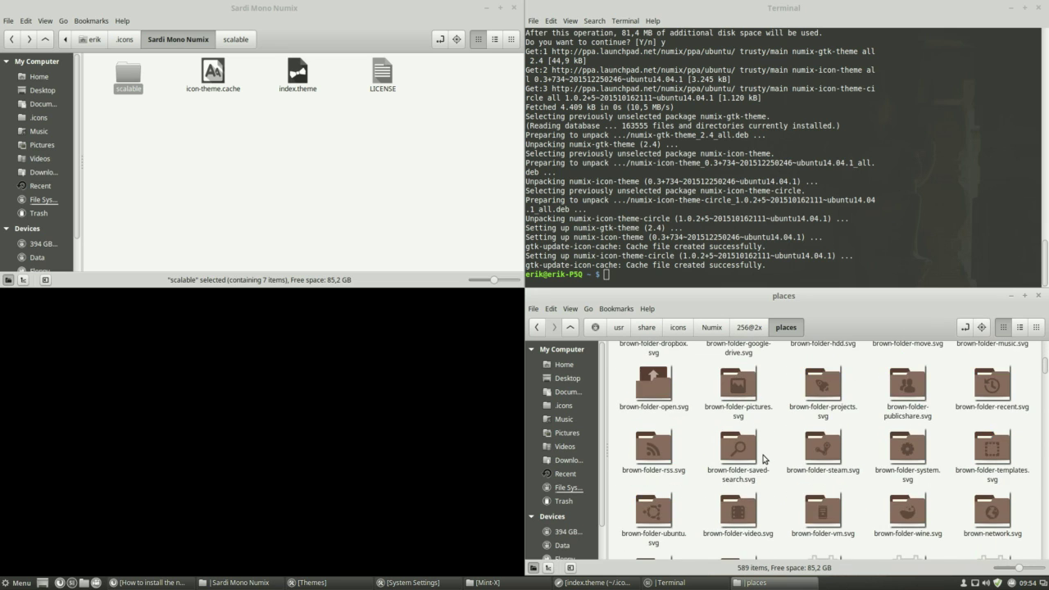
scroll(764, 464, down, 5)
scroll(763, 464, down, 3)
scroll(763, 464, down, 5)
scroll(764, 464, down, 4)
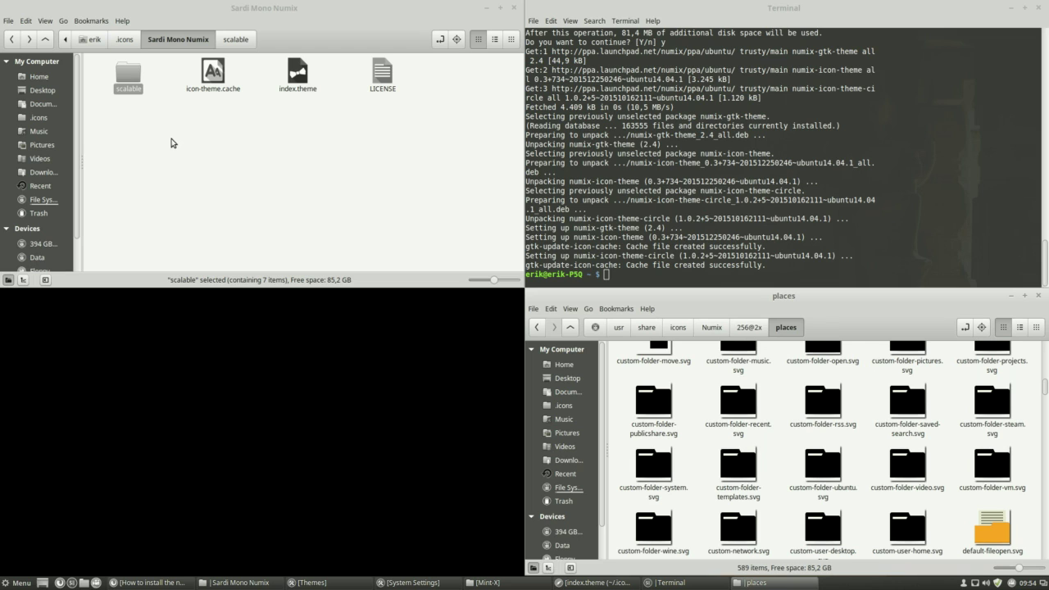
Rename the places folder in Sardi Mono Numix's scalable folder to placessss
double_click(128, 73)
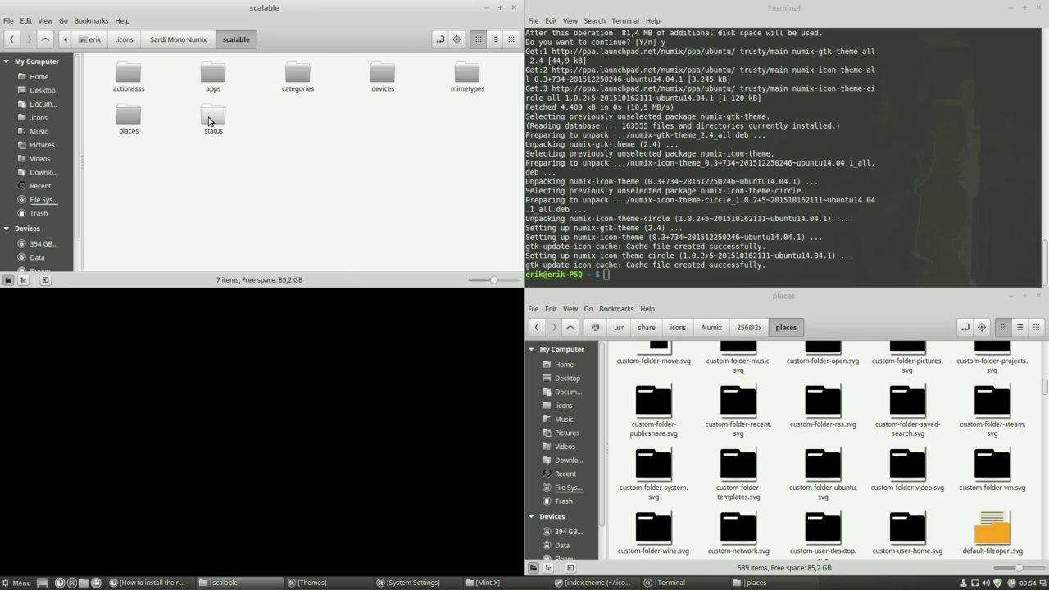
double_click(133, 121)
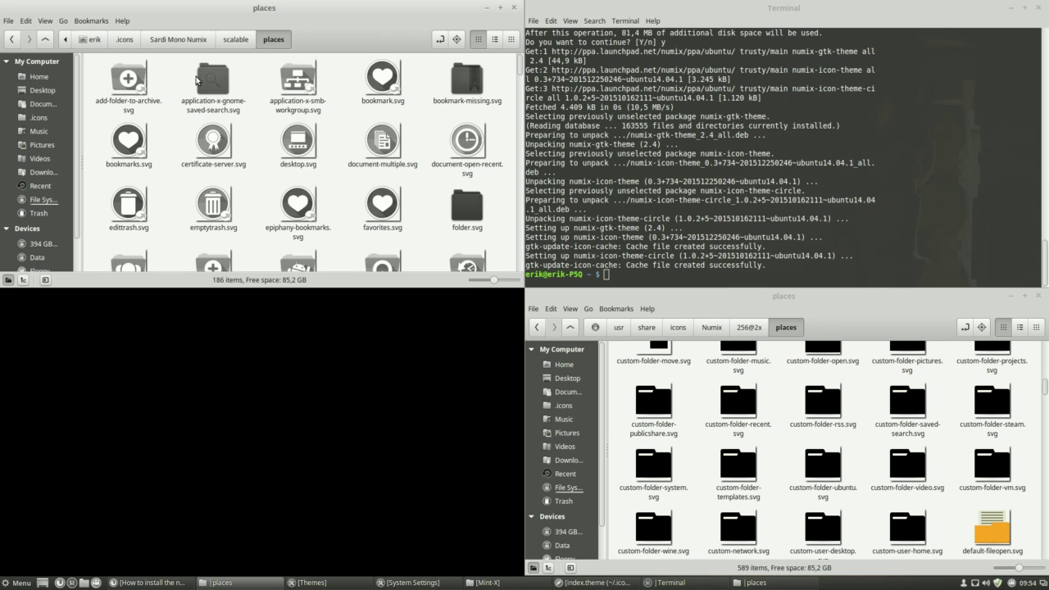
click(182, 42)
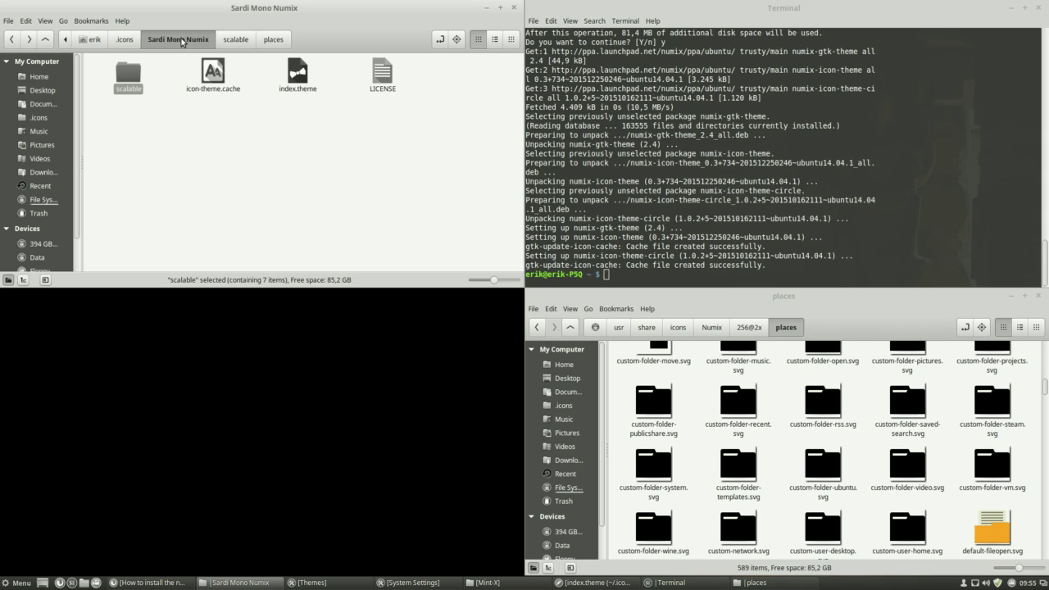
double_click(136, 85)
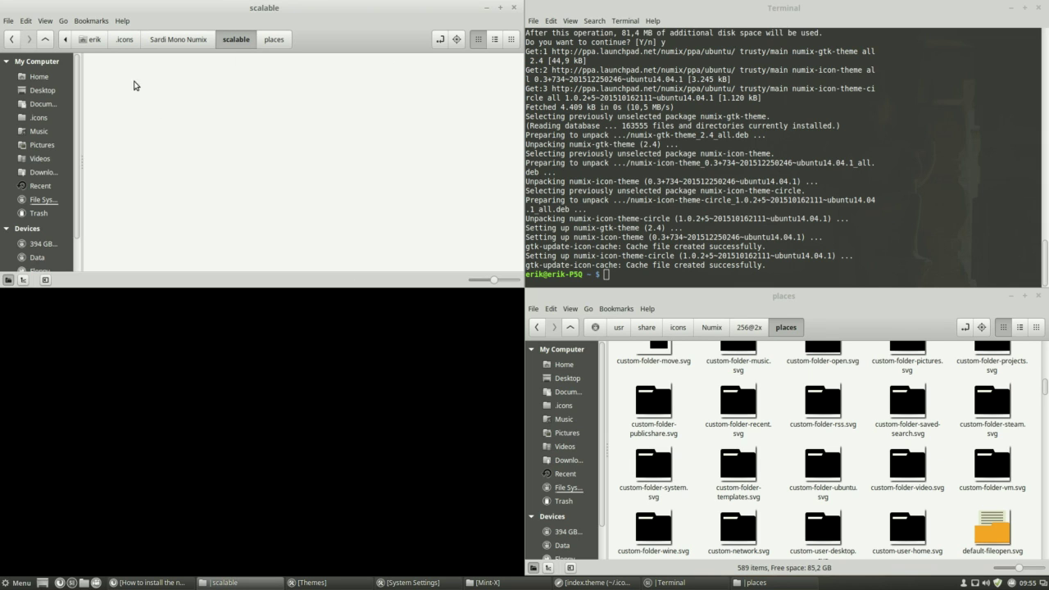
click(134, 123)
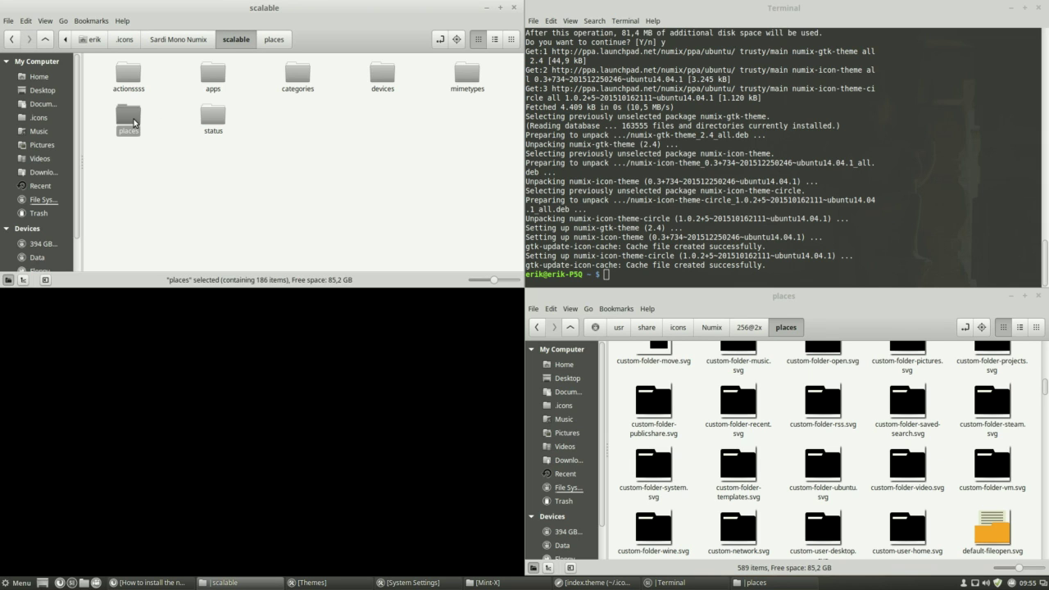
key(F2)
key(End)
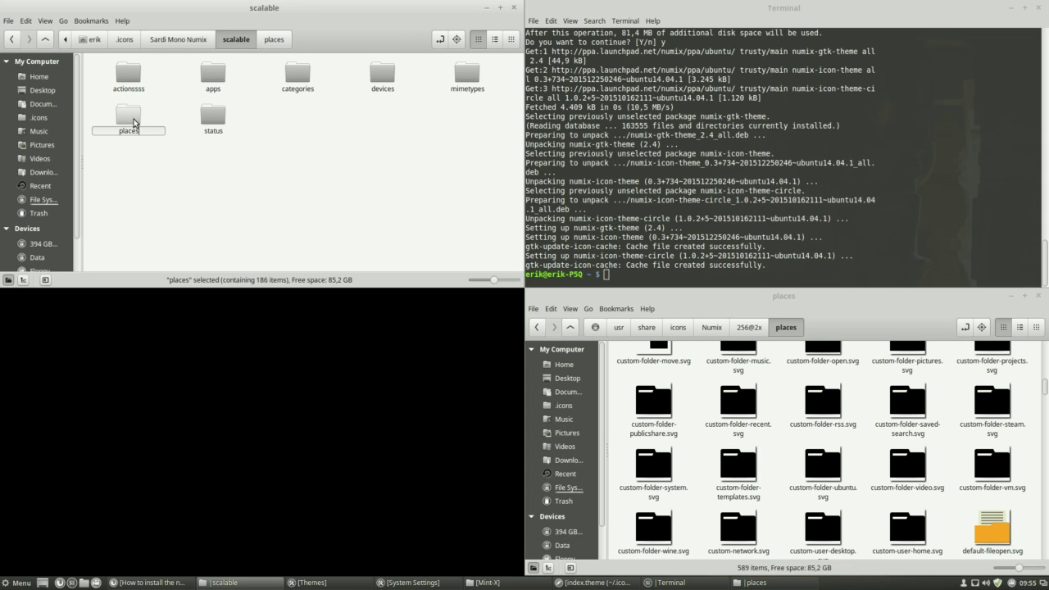
text(sss)
key(Return)
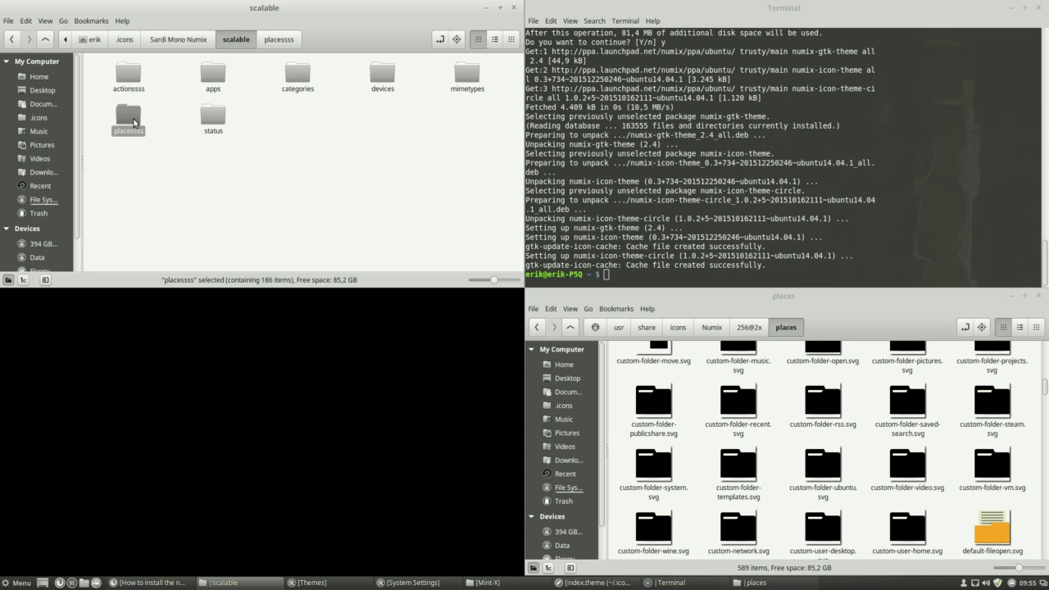
Copy Numix's 256@2x places folder into Sardi Mono Numix's scalable folder and open it
click(749, 328)
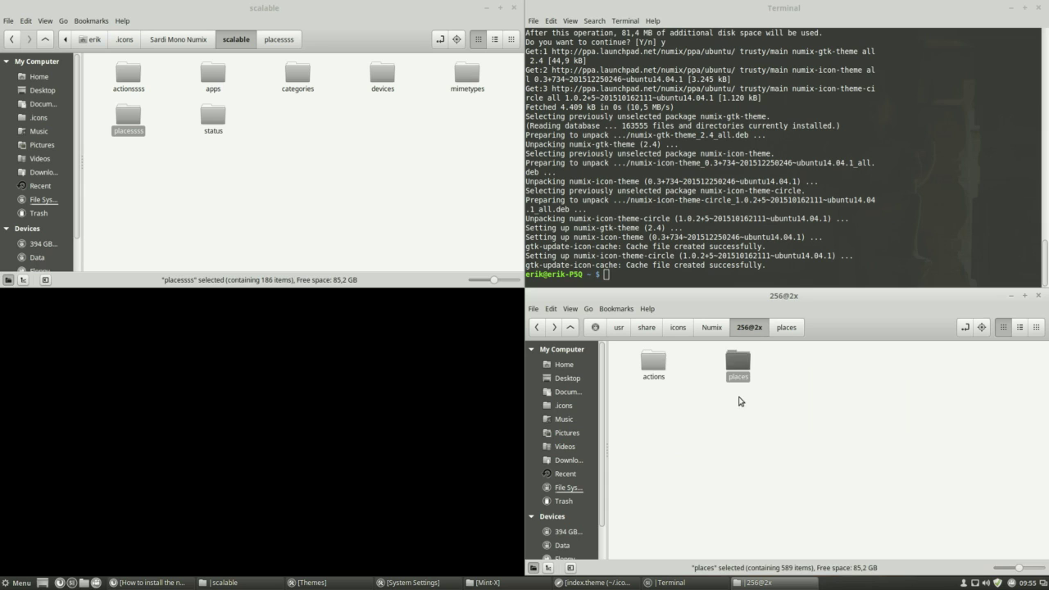
drag(737, 362, 203, 213)
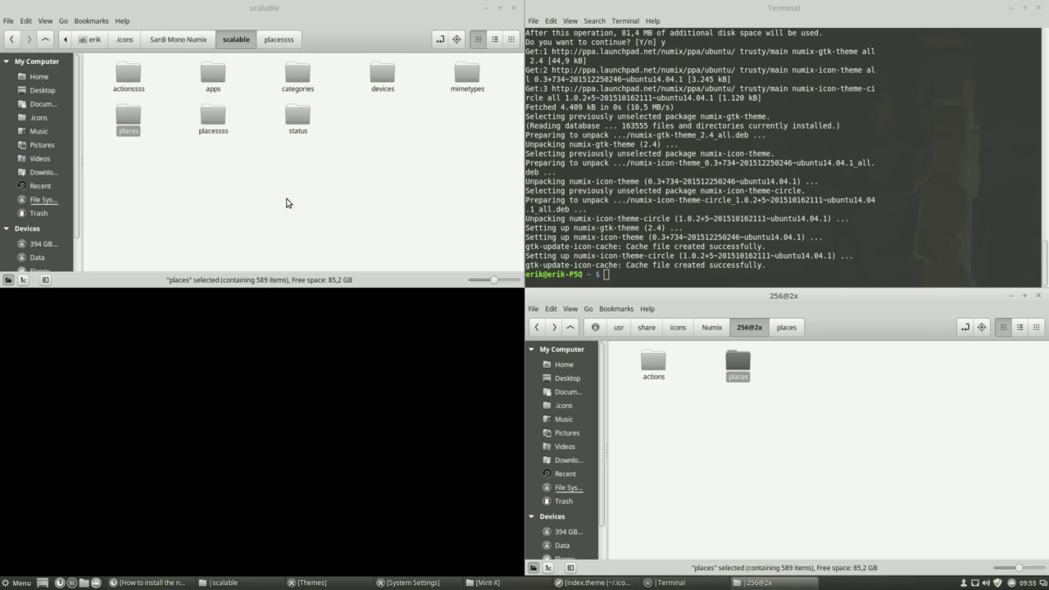
double_click(129, 117)
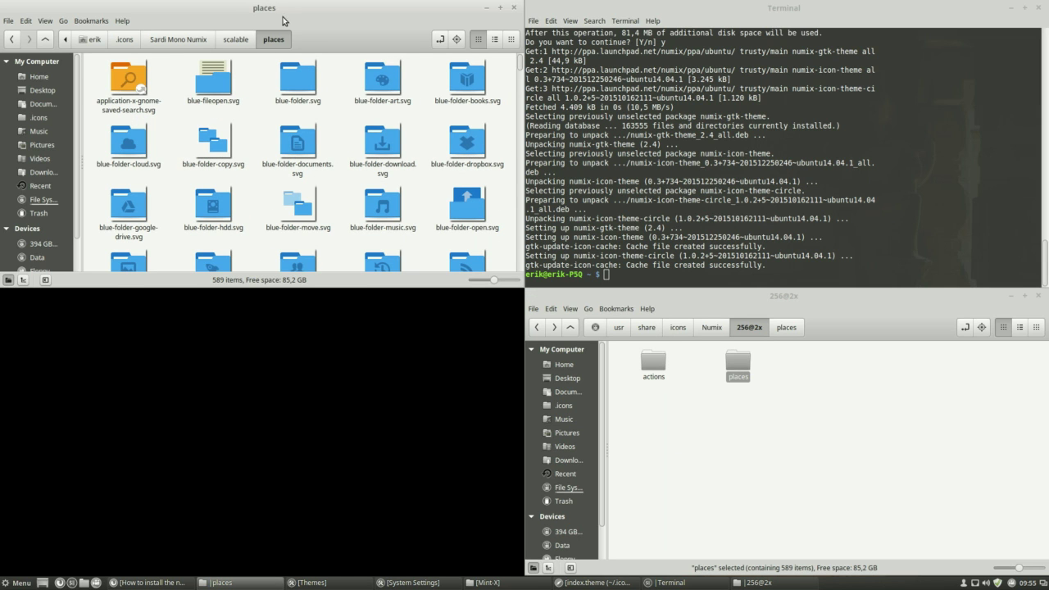
drag(288, 10, 457, 121)
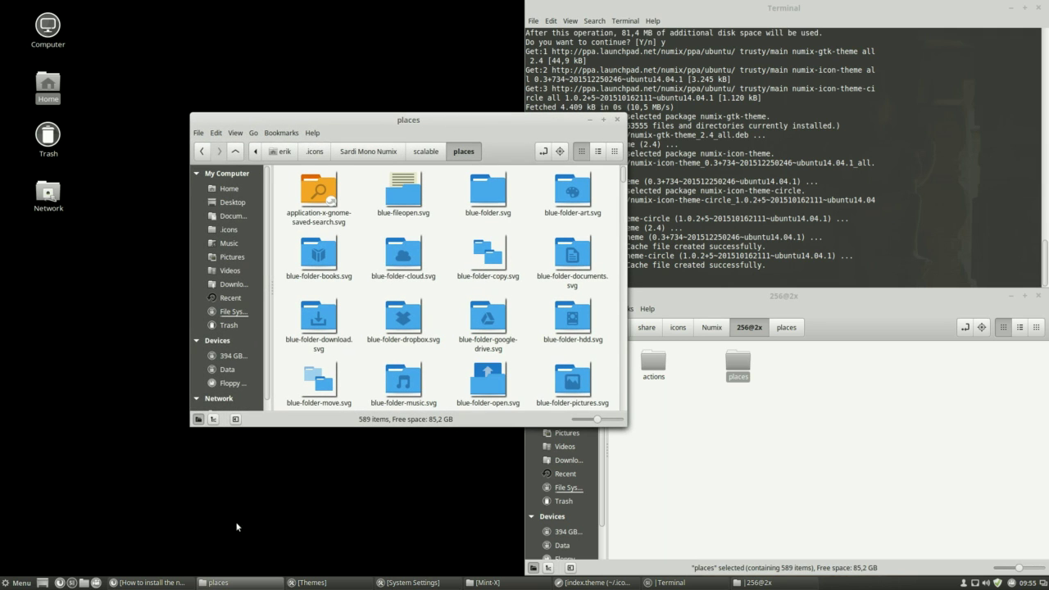
Try the Mint-X icon theme in Themes settings, then close the Themes window
click(331, 584)
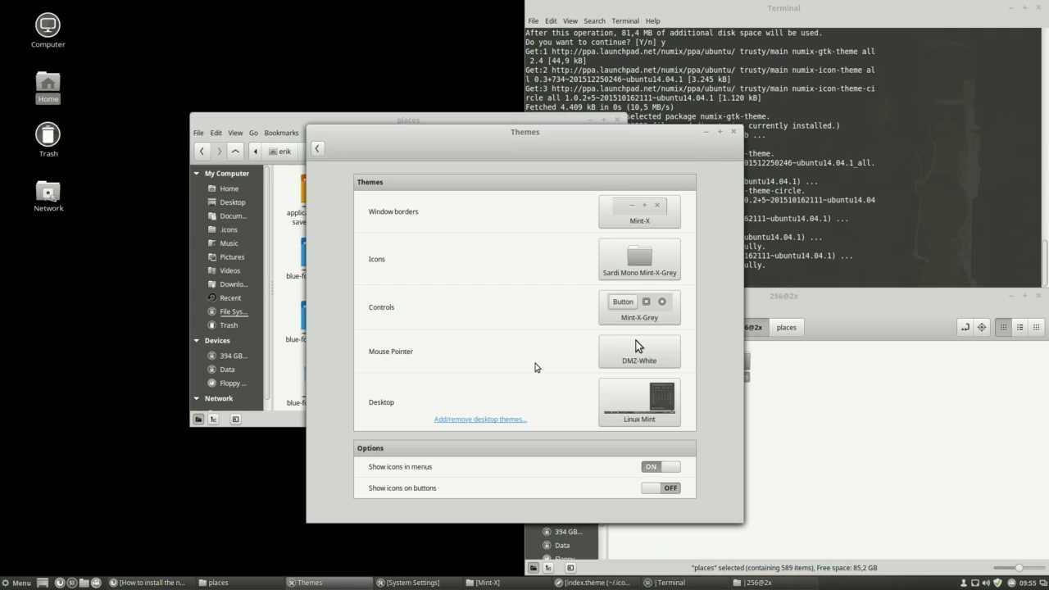
click(632, 263)
click(718, 156)
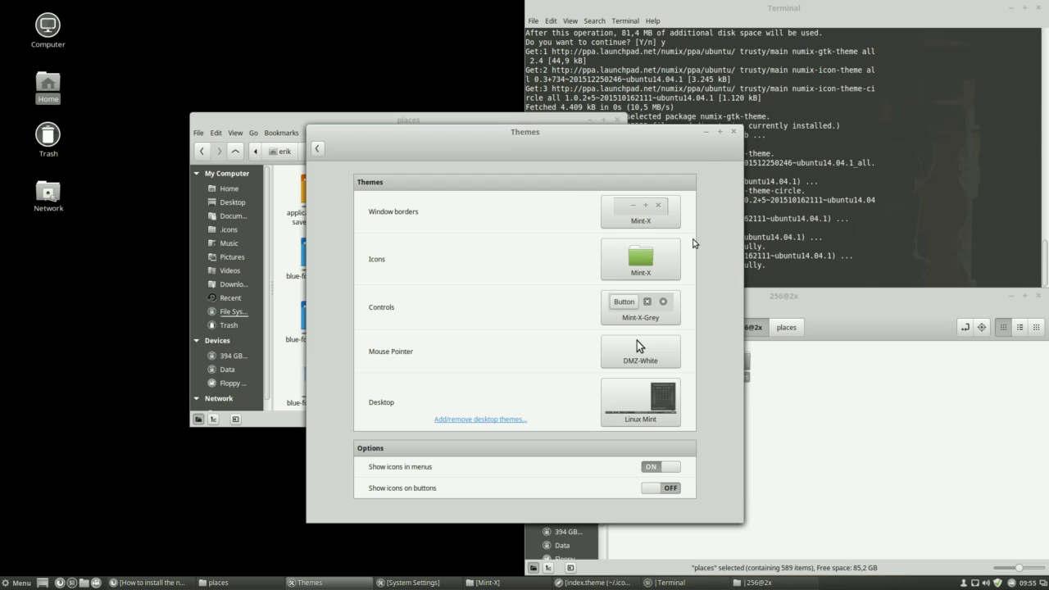
click(638, 264)
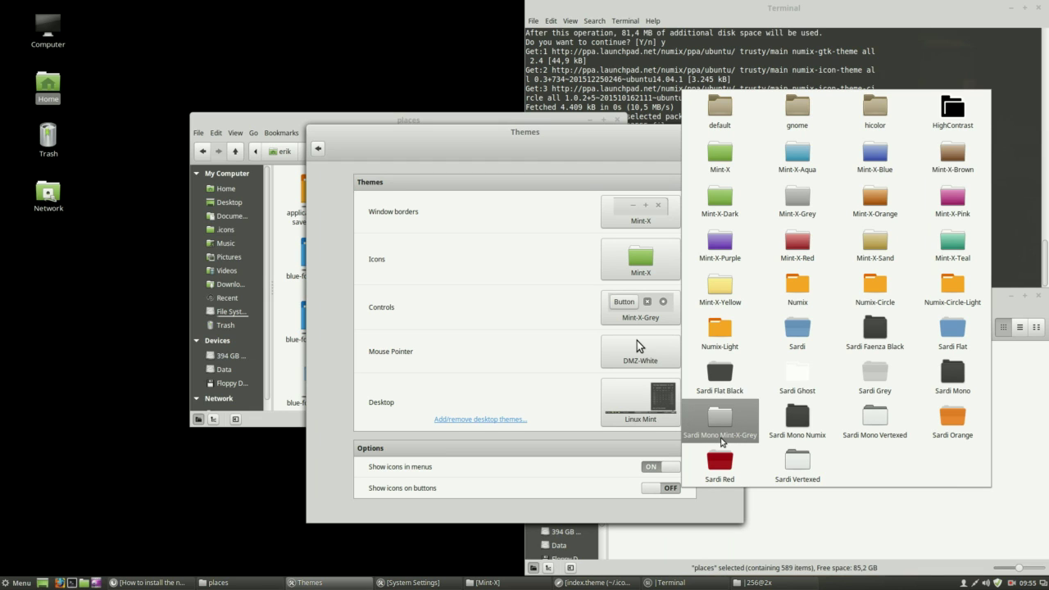
click(546, 309)
click(734, 133)
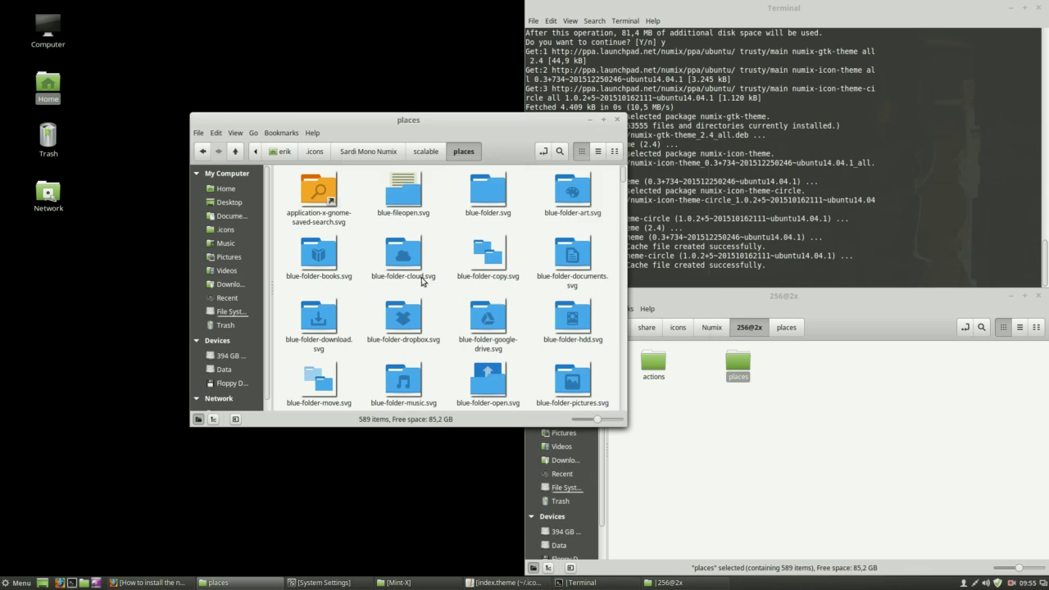
Reopen System Settings from the menu and choose Sardi Mono Numix as the icon theme
click(6, 582)
click(26, 373)
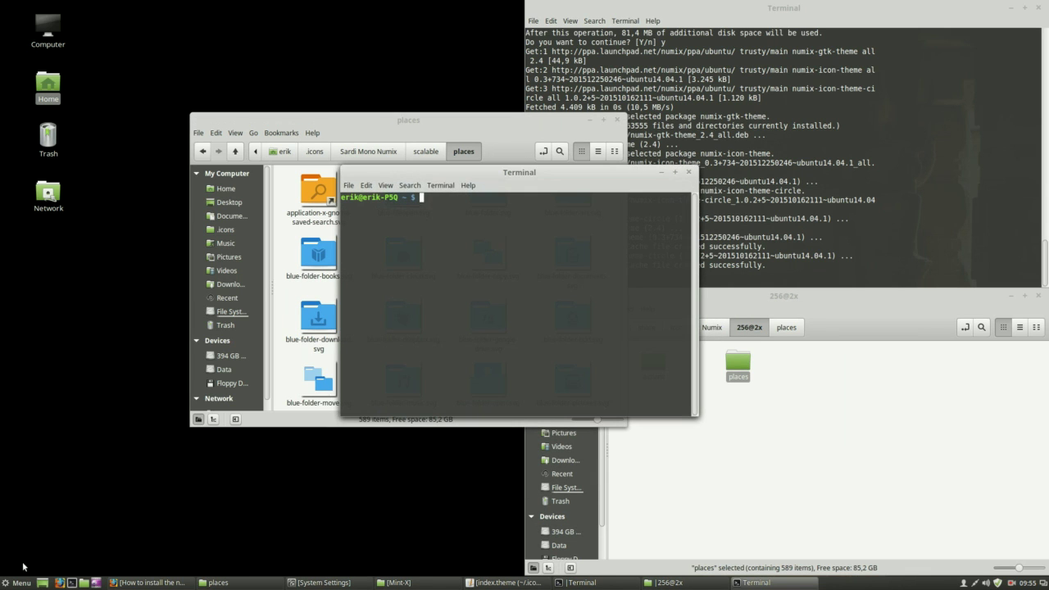
click(16, 582)
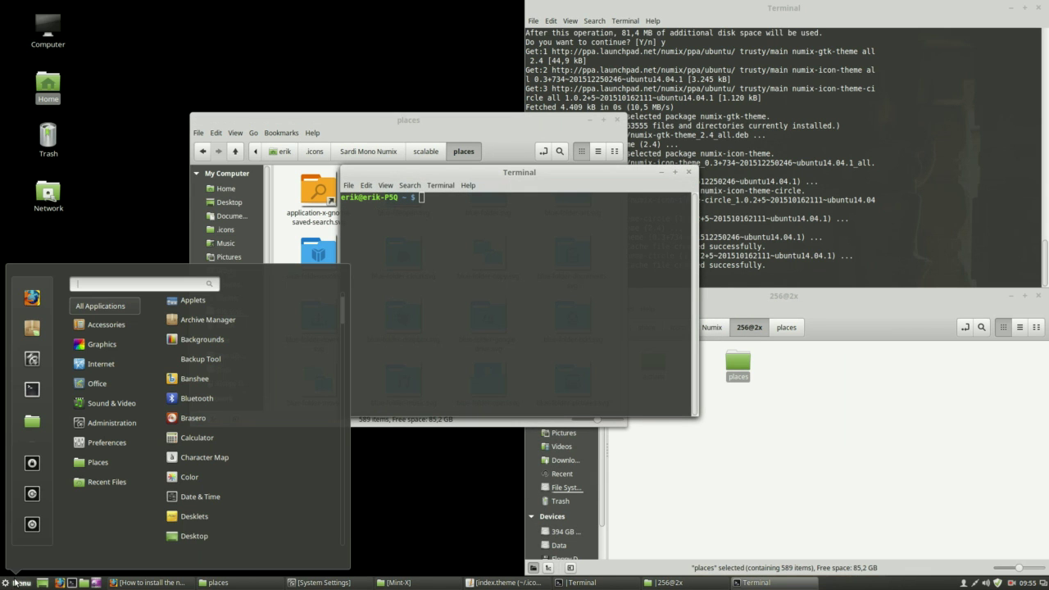
click(32, 359)
click(688, 172)
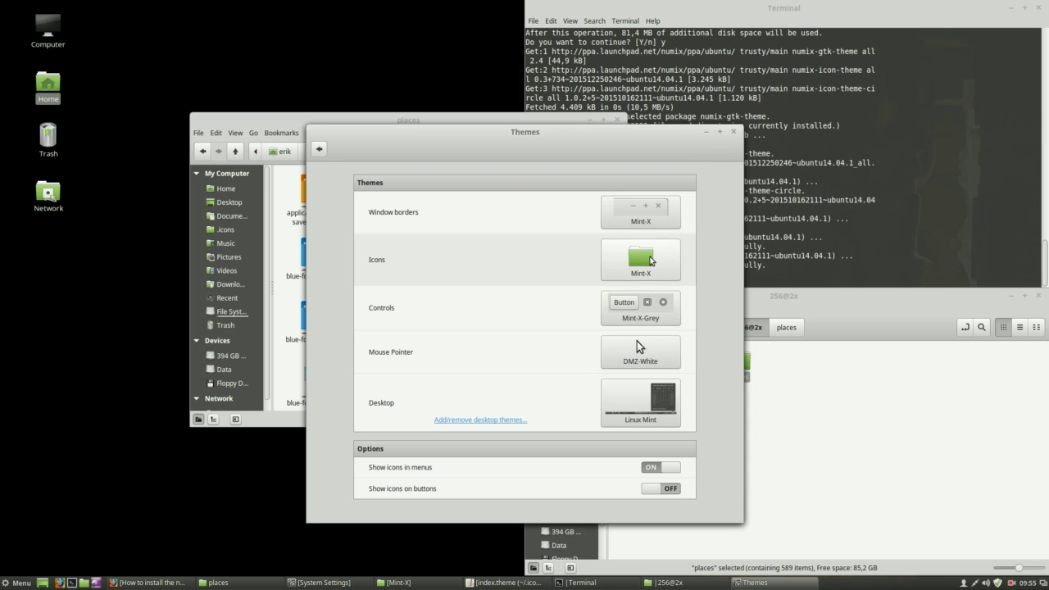
click(677, 261)
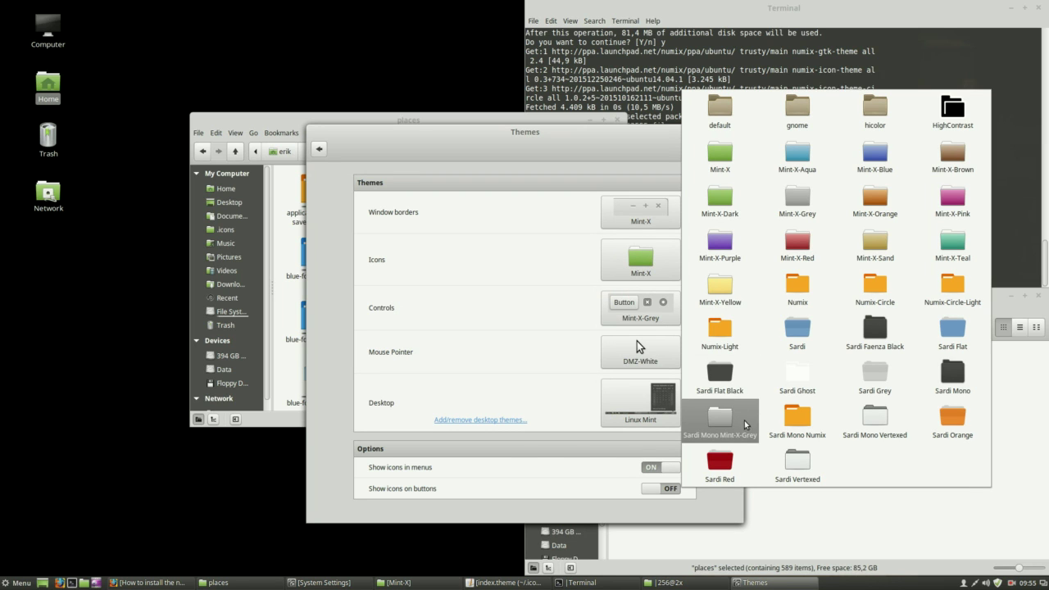
click(802, 423)
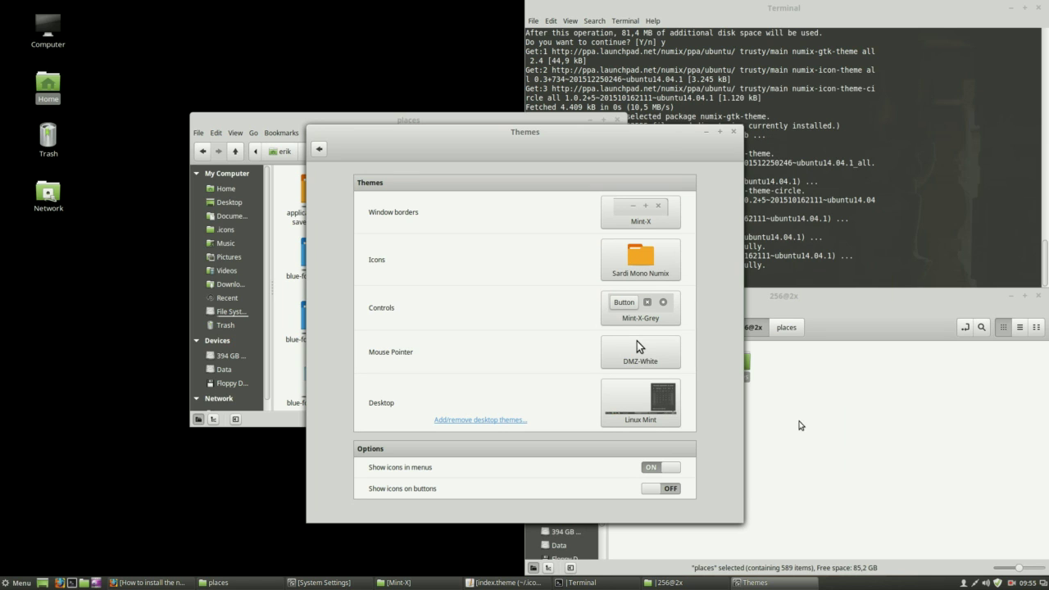
Open the Home folder from the desktop and arrange the Home and places windows
double_click(49, 89)
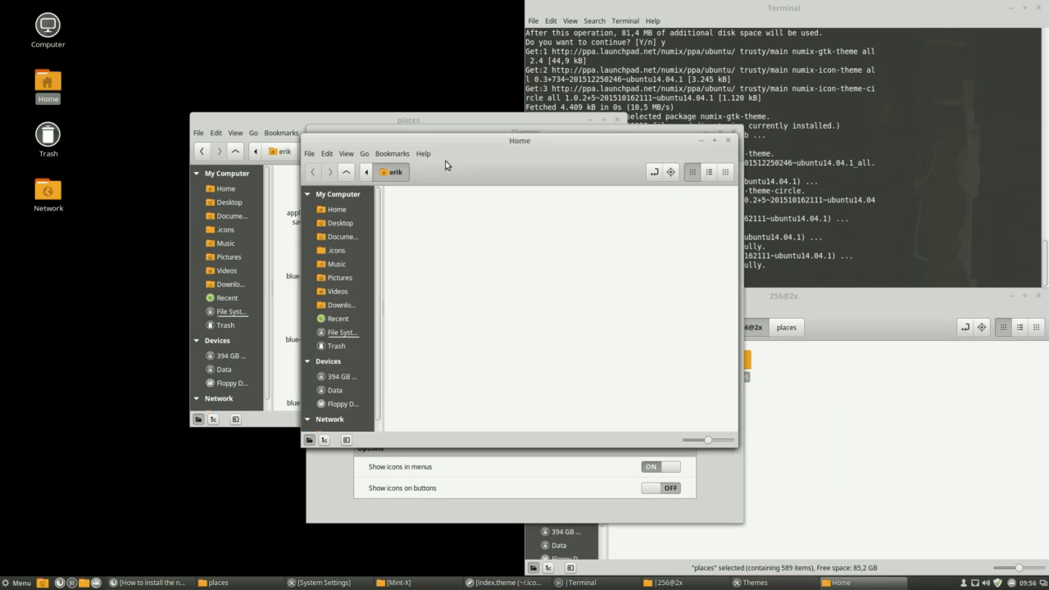
drag(493, 145, 796, 180)
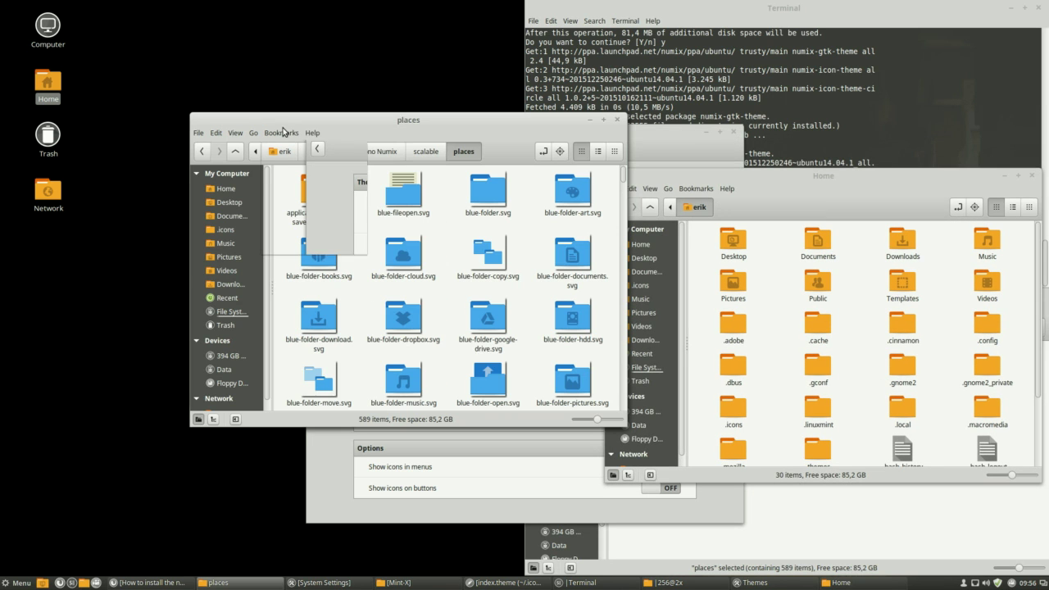
click(288, 132)
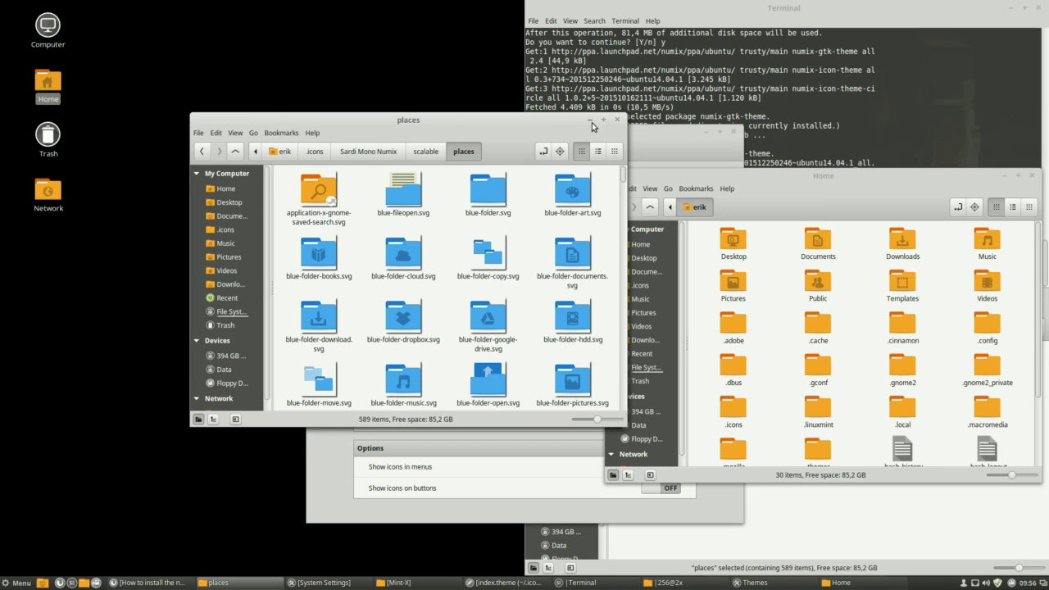
mouse_move(594, 120)
mouse_down()
mouse_move(696, 172)
mouse_move(236, 36)
mouse_up()
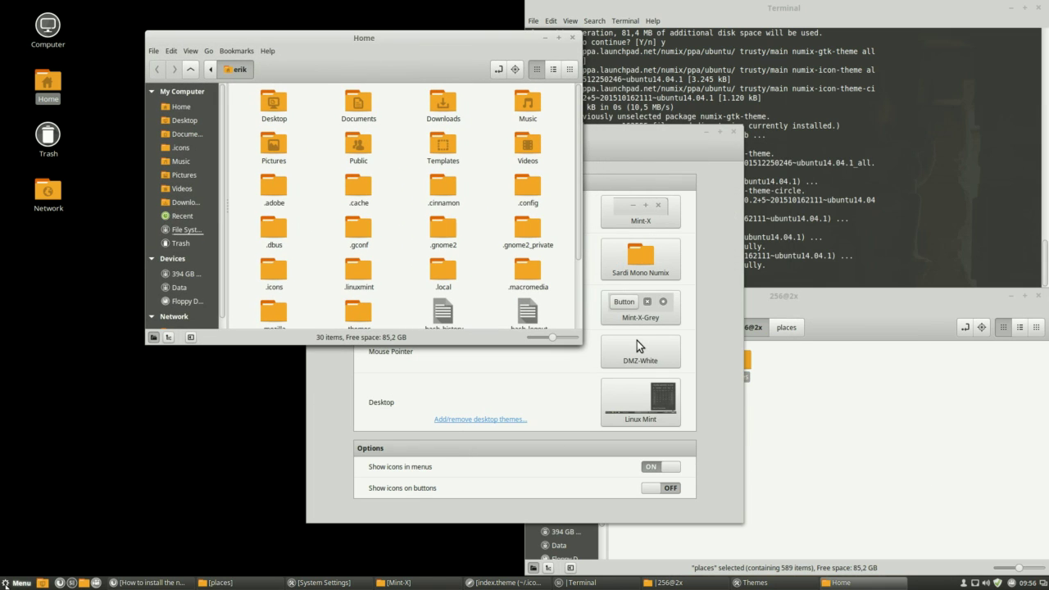
click(12, 583)
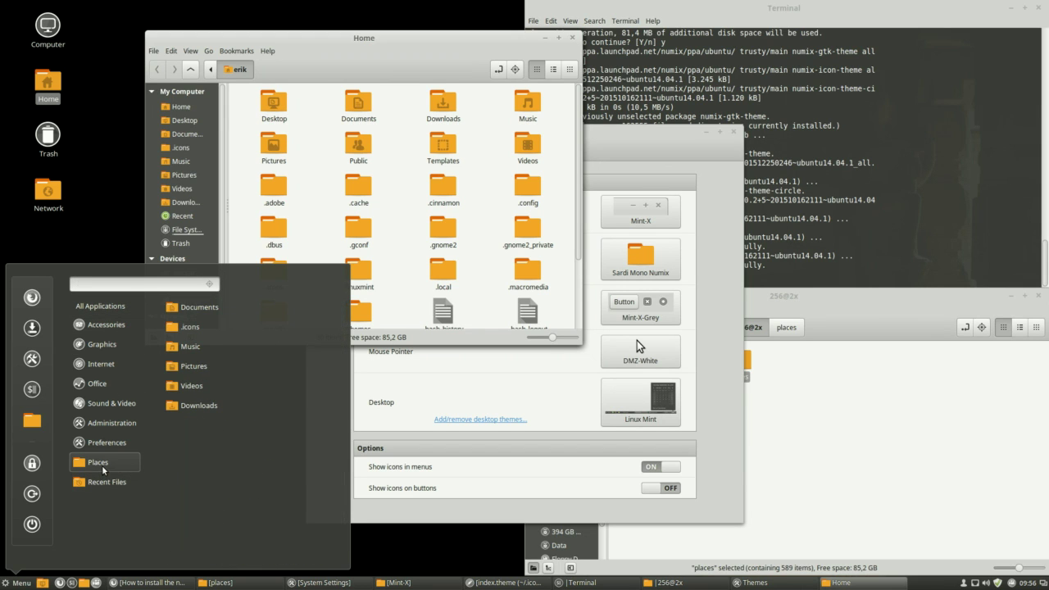
click(356, 49)
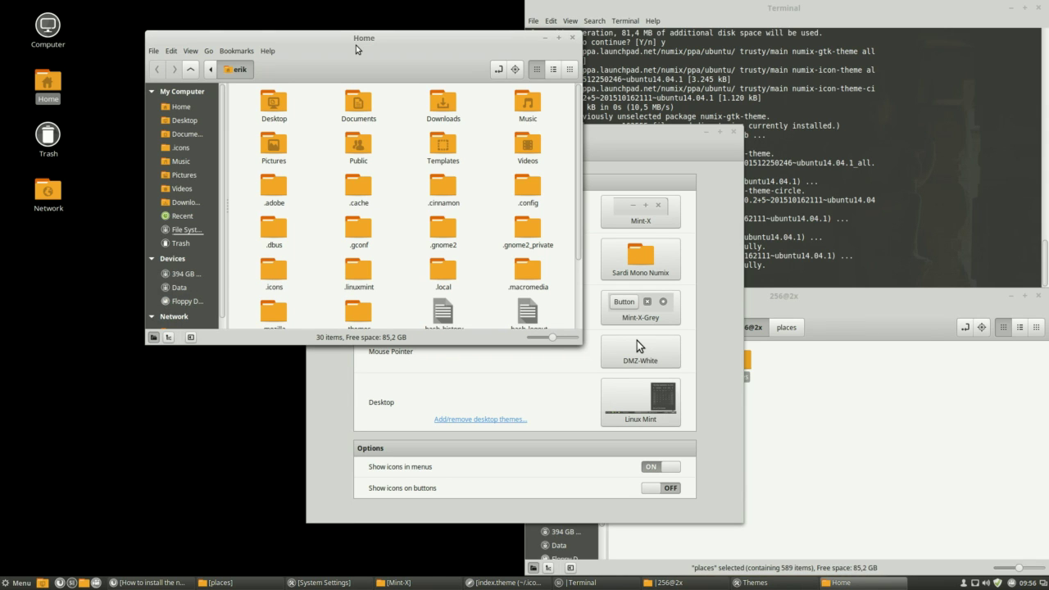
drag(356, 47, 323, 26)
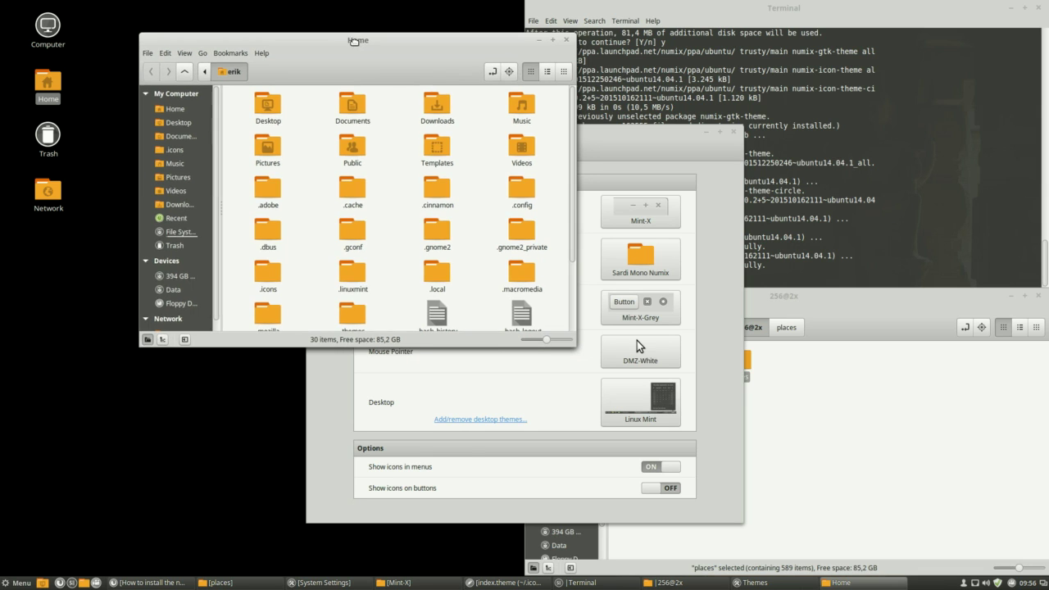
Scroll the Home listing to confirm orange Numix-style folders, then return to Themes
click(588, 150)
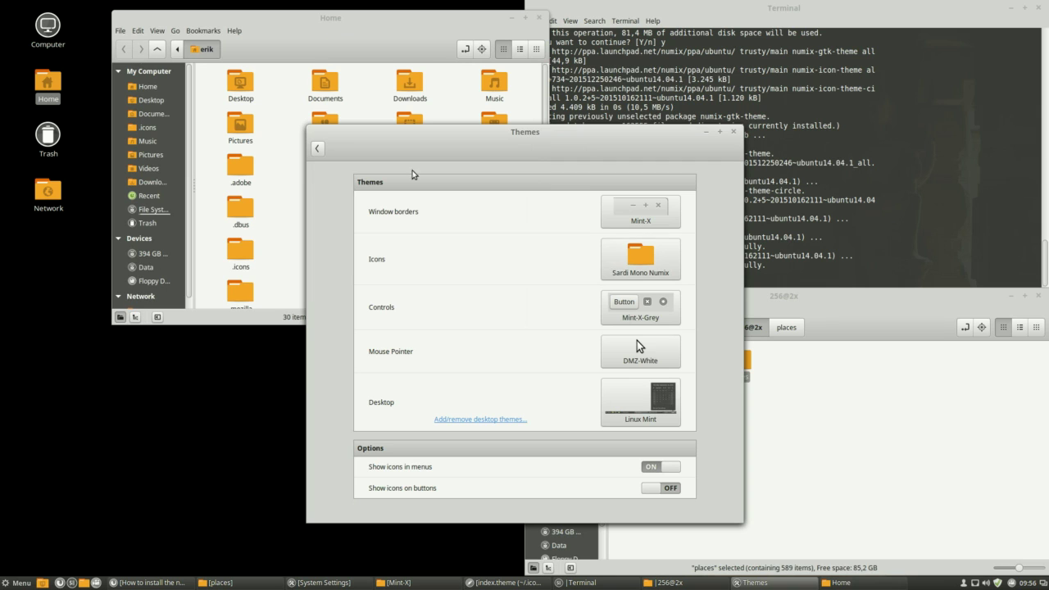
click(121, 33)
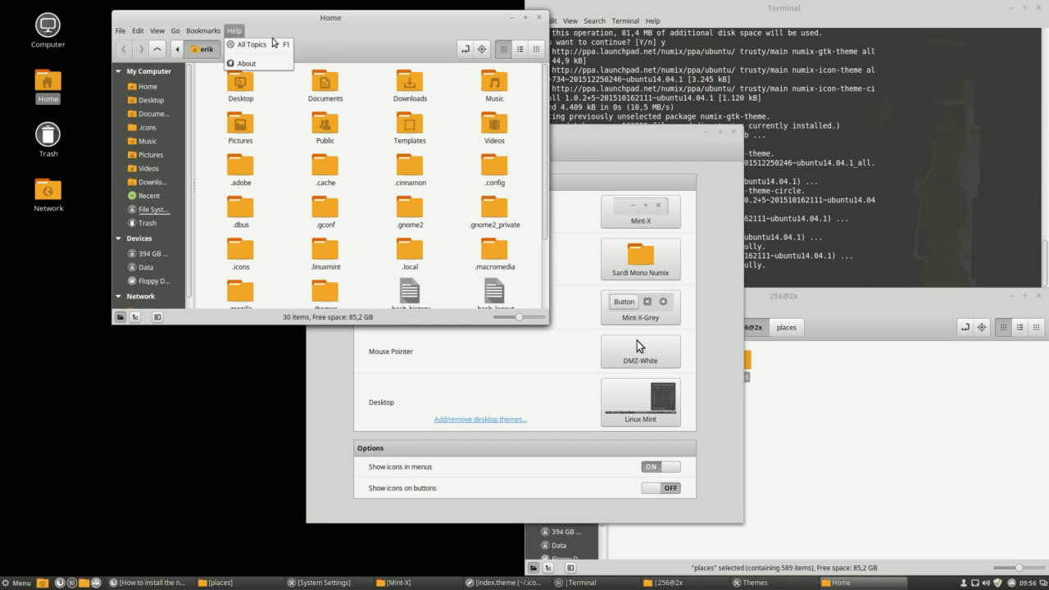
click(480, 225)
scroll(483, 246, down, 3)
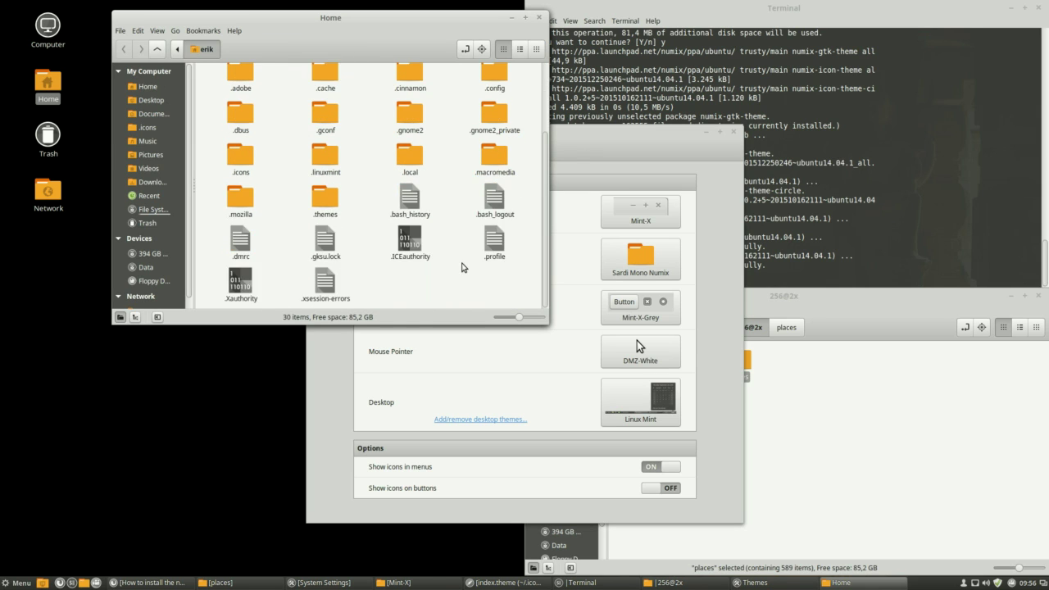
scroll(464, 264, up, 3)
click(653, 144)
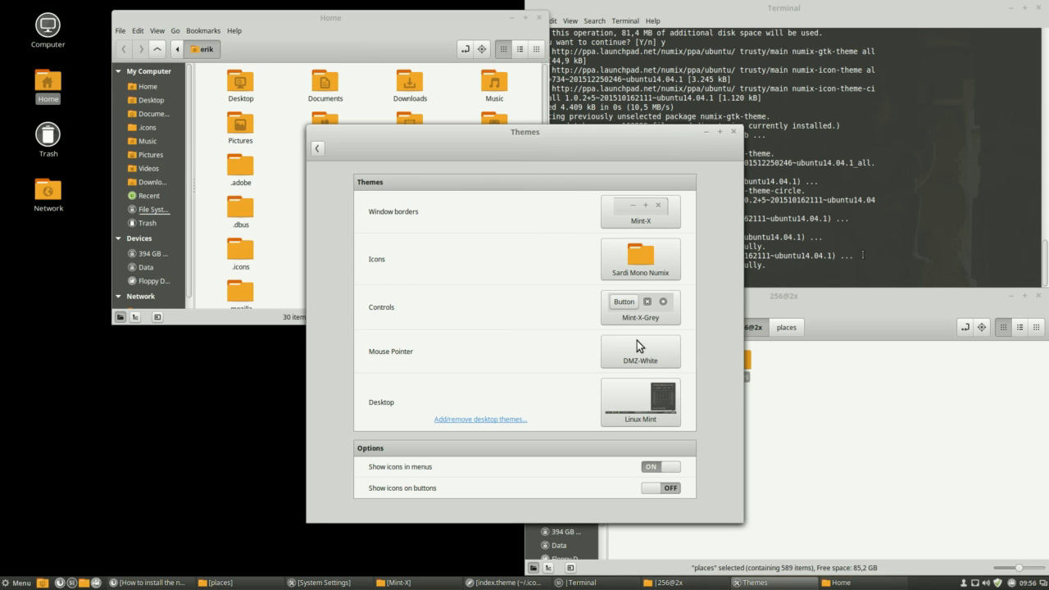